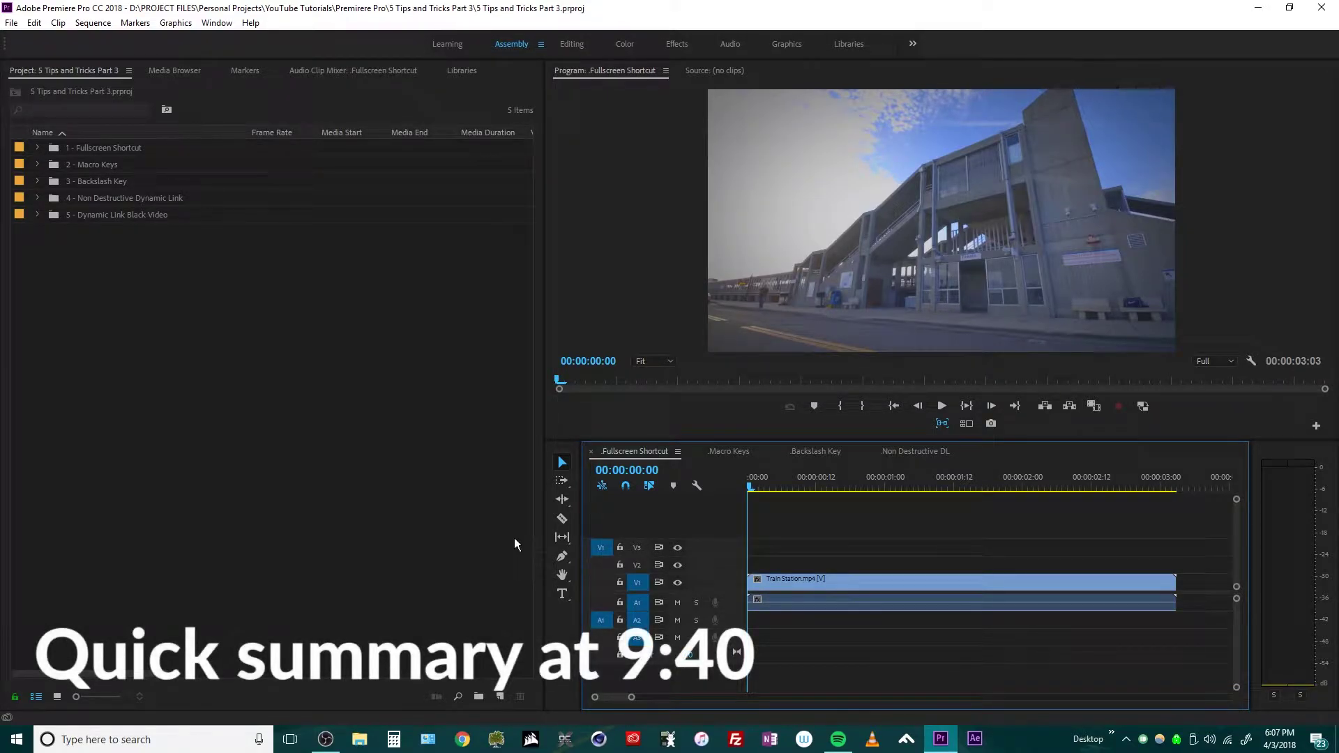
# Step: Maximize and restore the timeline and Project panels in turn
pyautogui.click(514, 538)
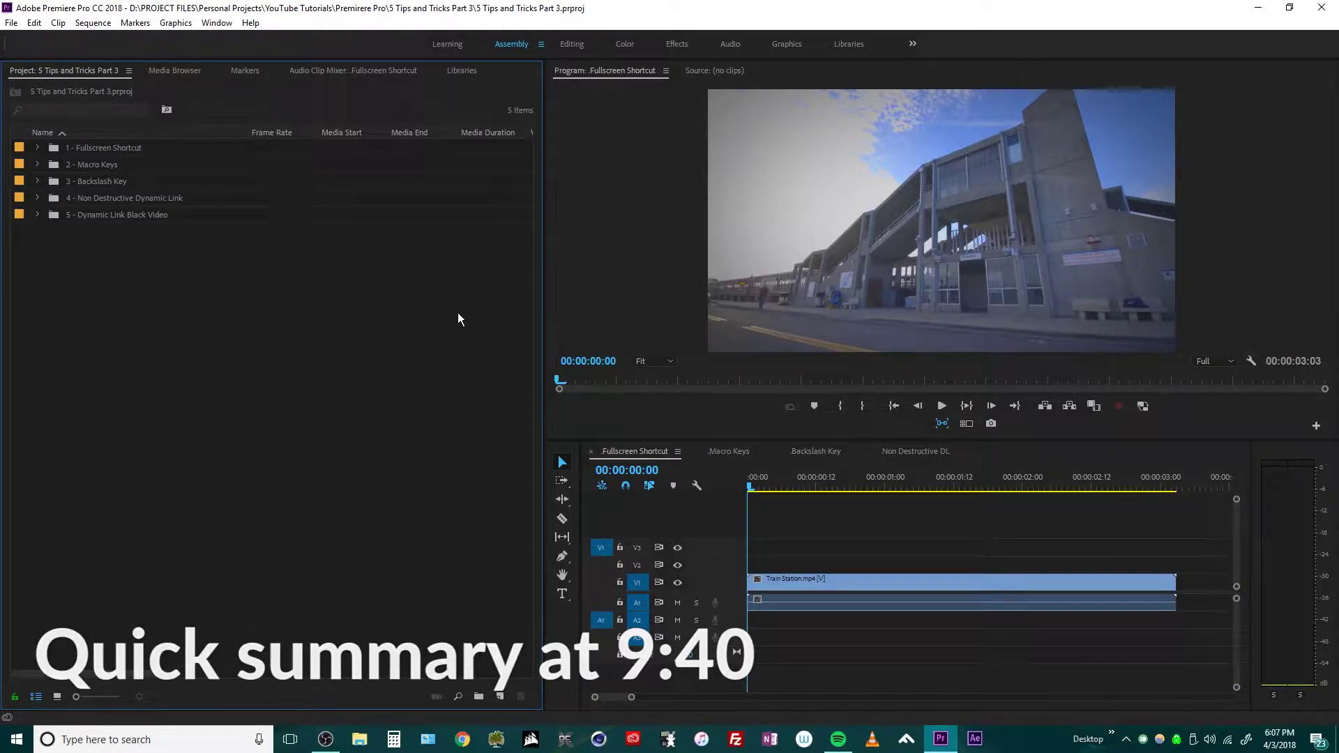
pyautogui.click(872, 530)
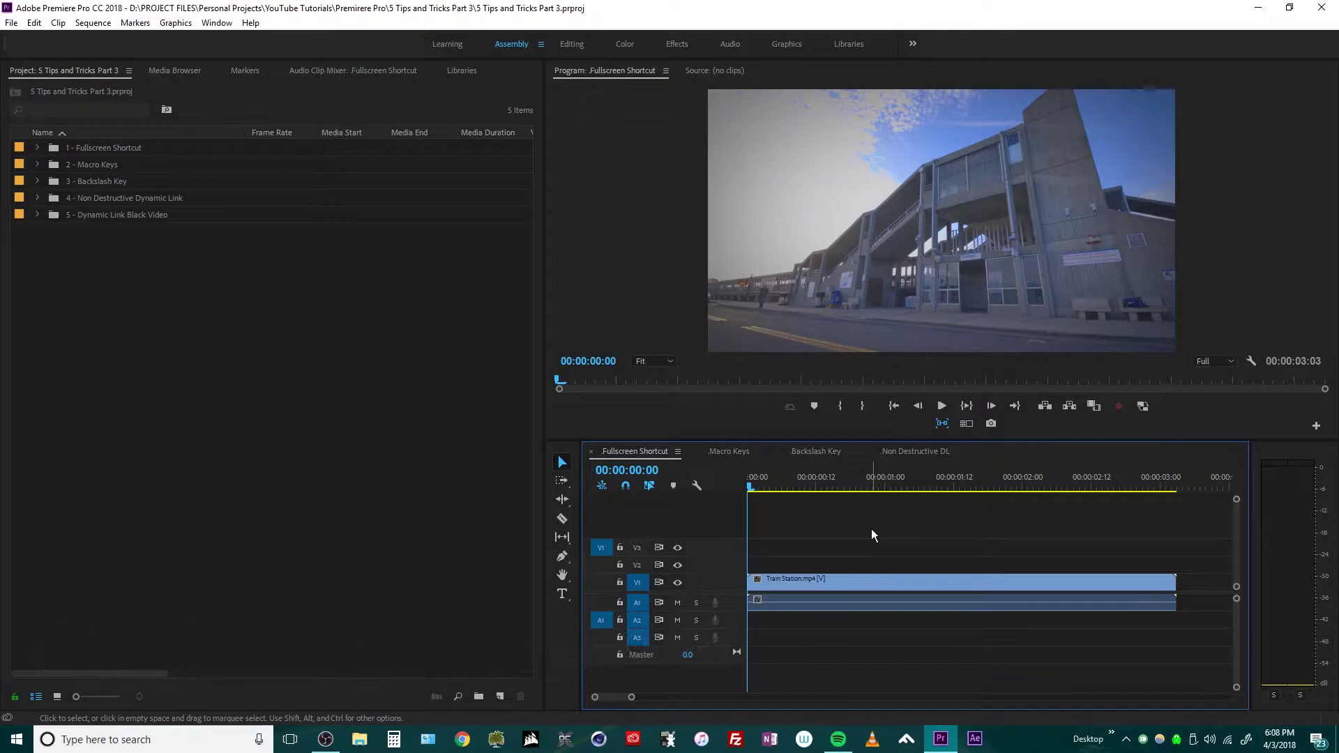
pyautogui.press('`')
pyautogui.press('`')
pyautogui.press('`')
pyautogui.press('`')
pyautogui.press('`')
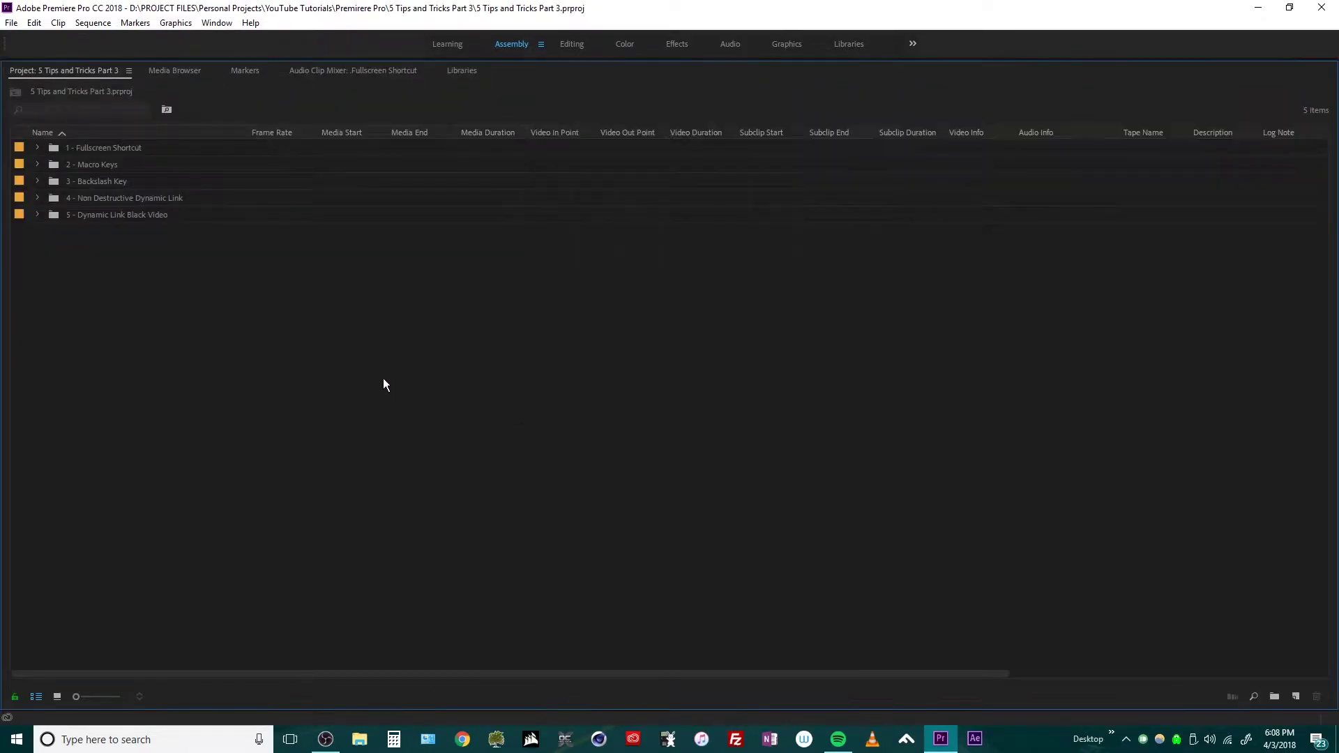
# Step: Maximize the Program monitor, play the Fullscreen Shortcut sequence, return to its start and restore the panel layout
pyautogui.press('`')
pyautogui.press('`')
pyautogui.press('space')
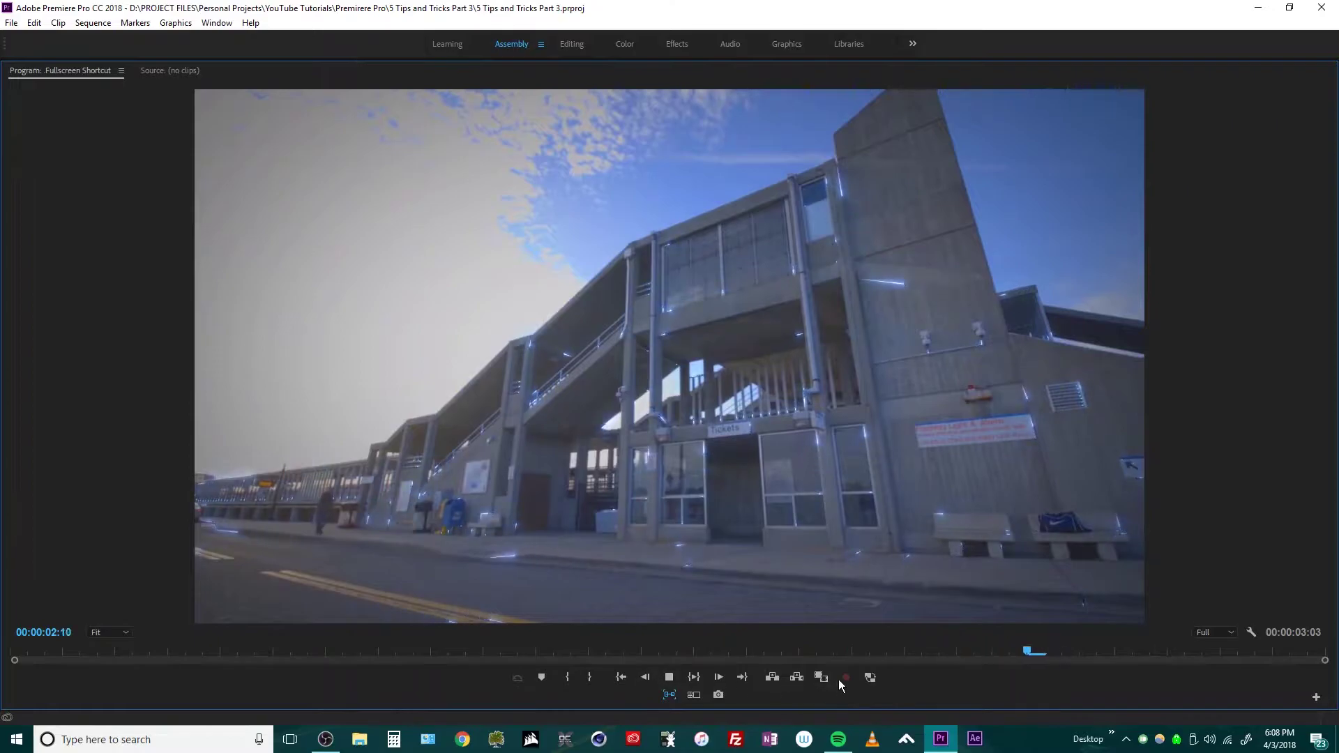
pyautogui.click(870, 656)
pyautogui.press('Home')
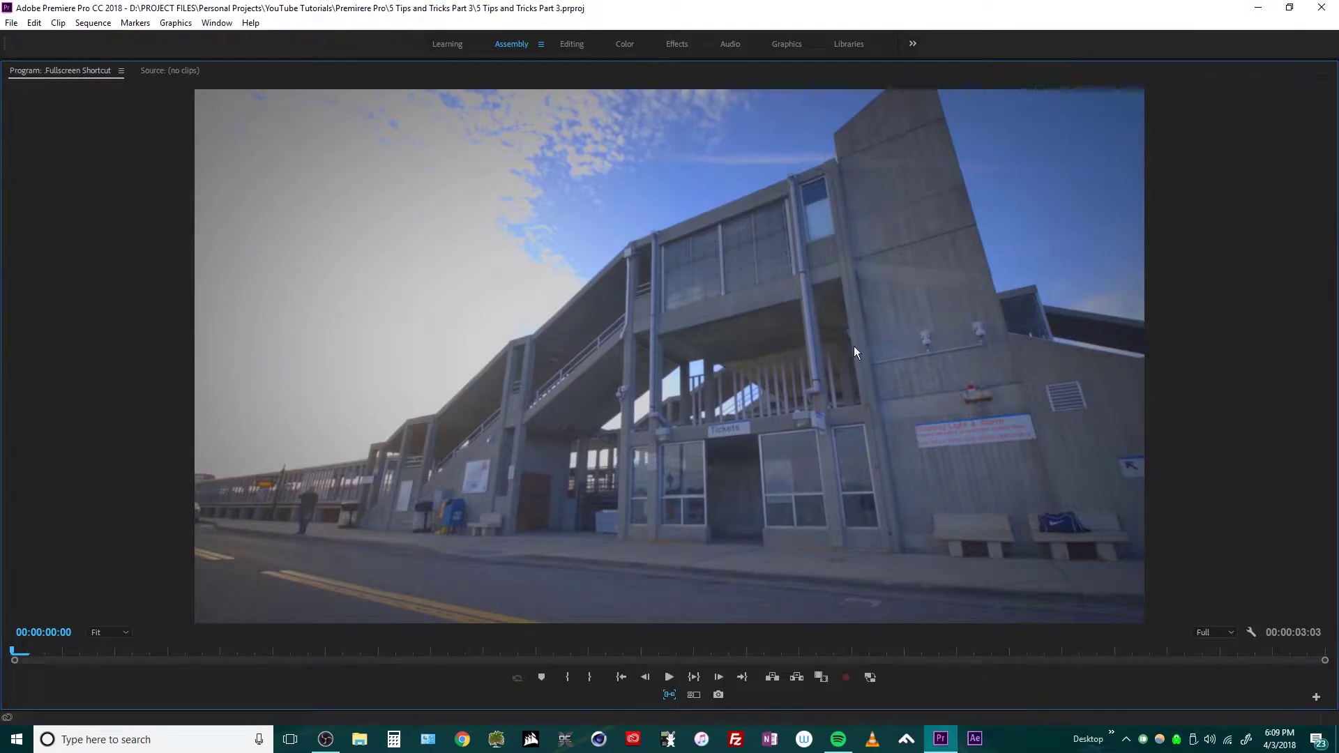
pyautogui.press('`')
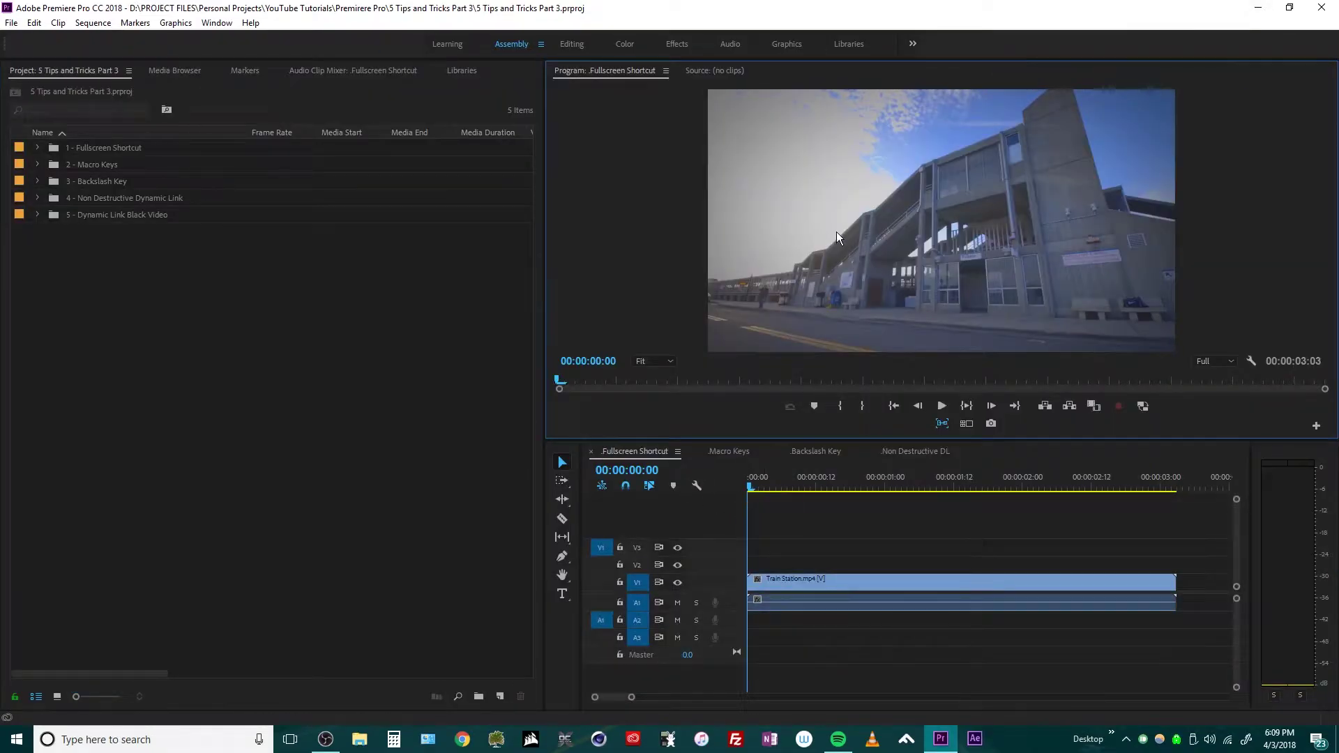
# Step: Play the Fullscreen Shortcut sequence in true full screen and exit full screen
pyautogui.hotkey('ctrl', '`')
pyautogui.press('space')
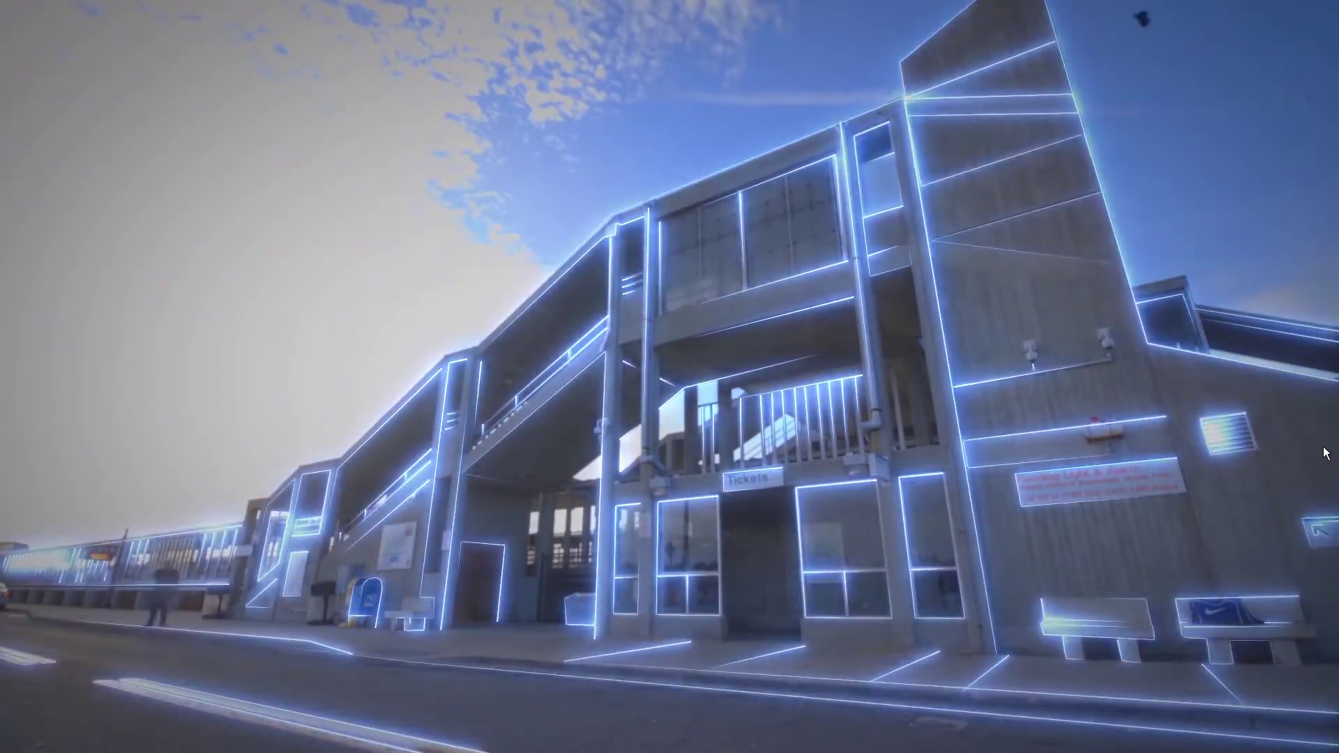
pyautogui.hotkey('ctrl', '`')
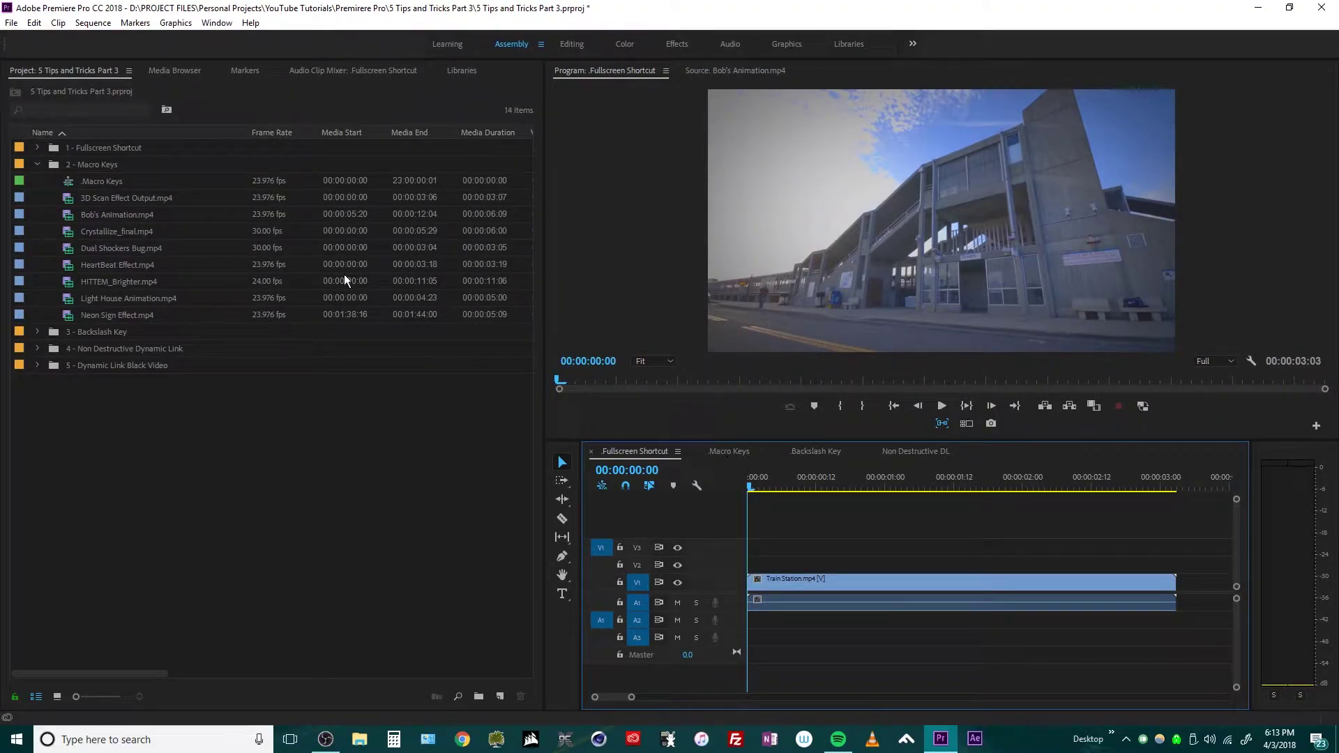
# Step: In the Macro Keys sequence, place a range of 3D Scan Effect Output.mp4 ending at 00:00:02:01 at the start of V1, saving the project
pyautogui.click(726, 454)
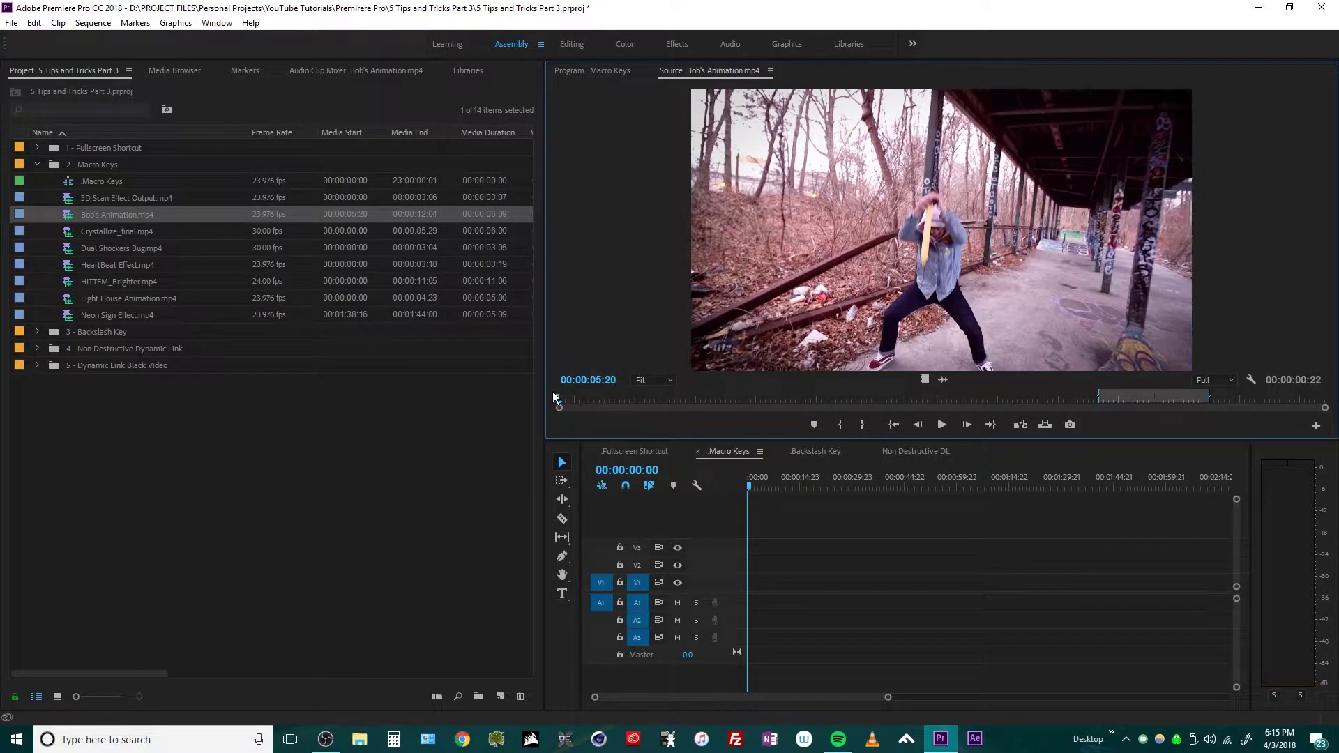
pyautogui.doubleClick(68, 199)
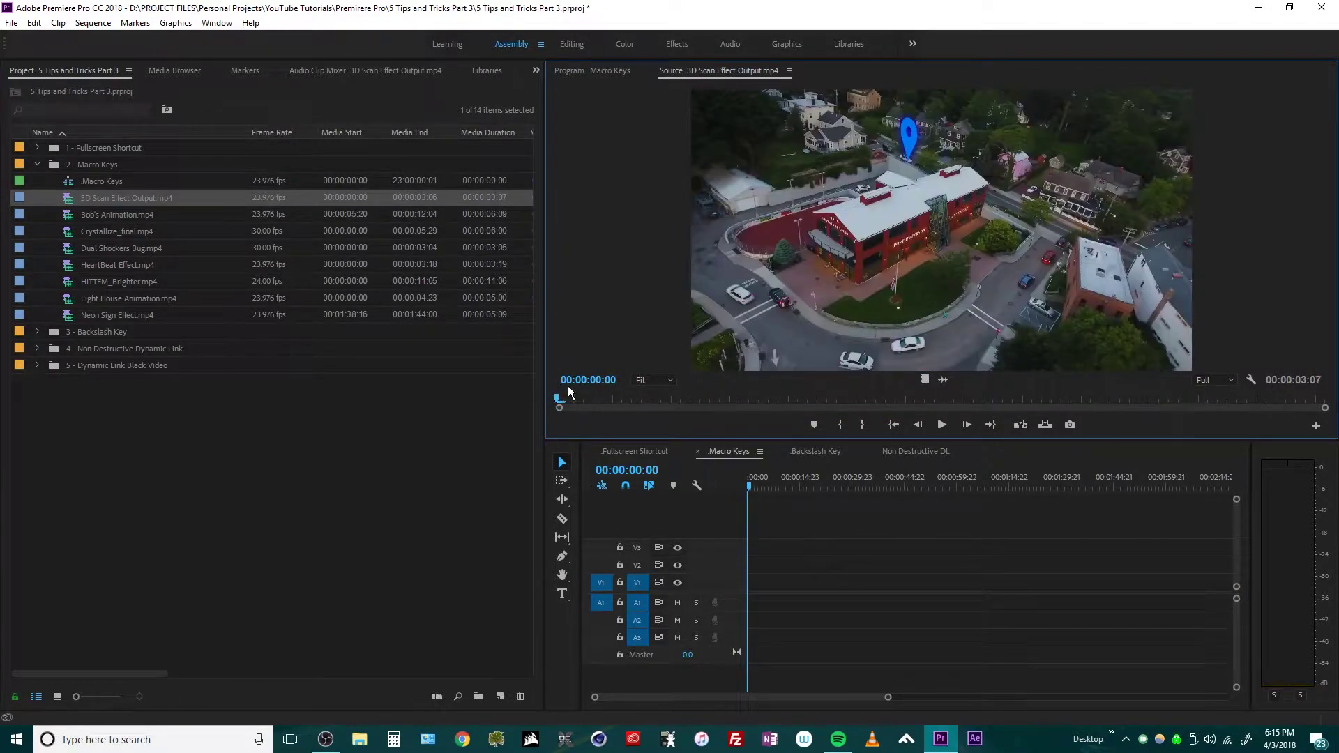
pyautogui.press('space')
pyautogui.press('i')
pyautogui.press('o')
pyautogui.hotkey('ctrl', 's')
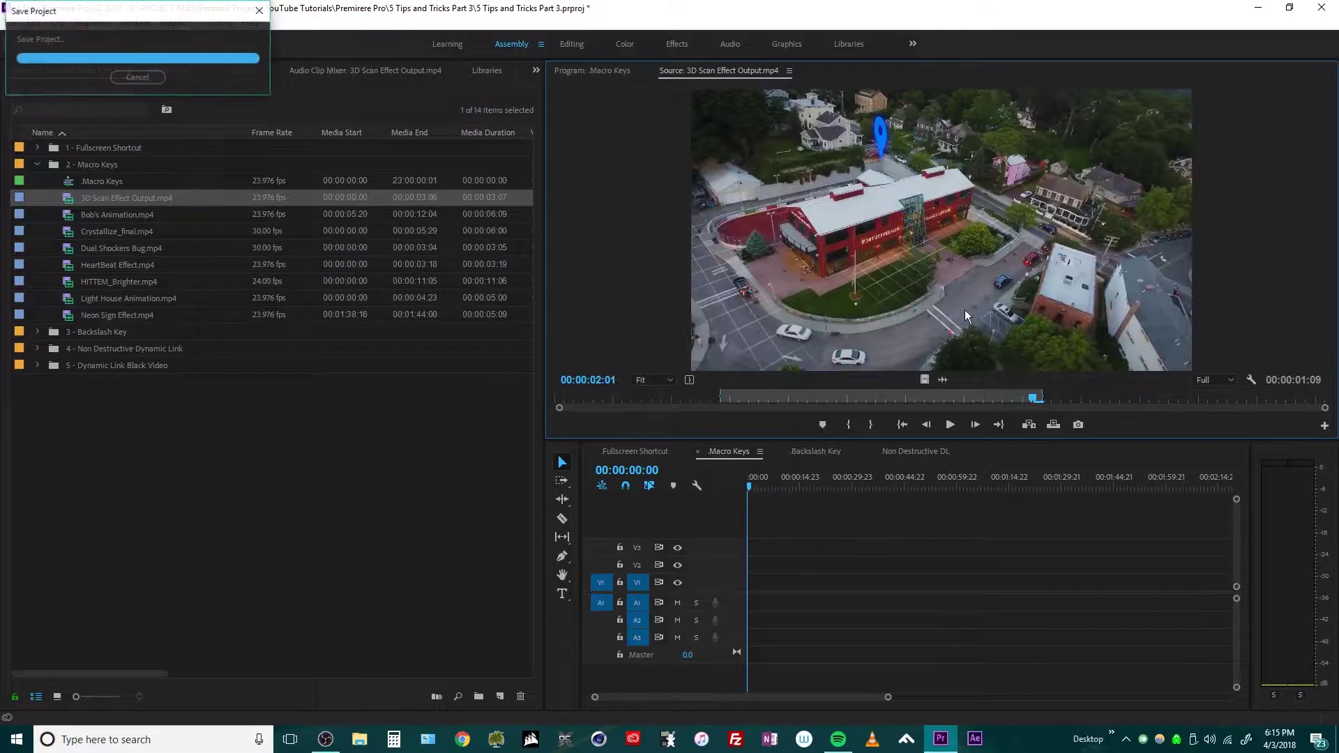
pyautogui.moveTo(829, 282); pyautogui.dragTo(749, 597)
# Step: Load Bob's Animation.mp4 in the Source monitor and scrub it to 00:00:07:11
pyautogui.doubleClick(61, 218)
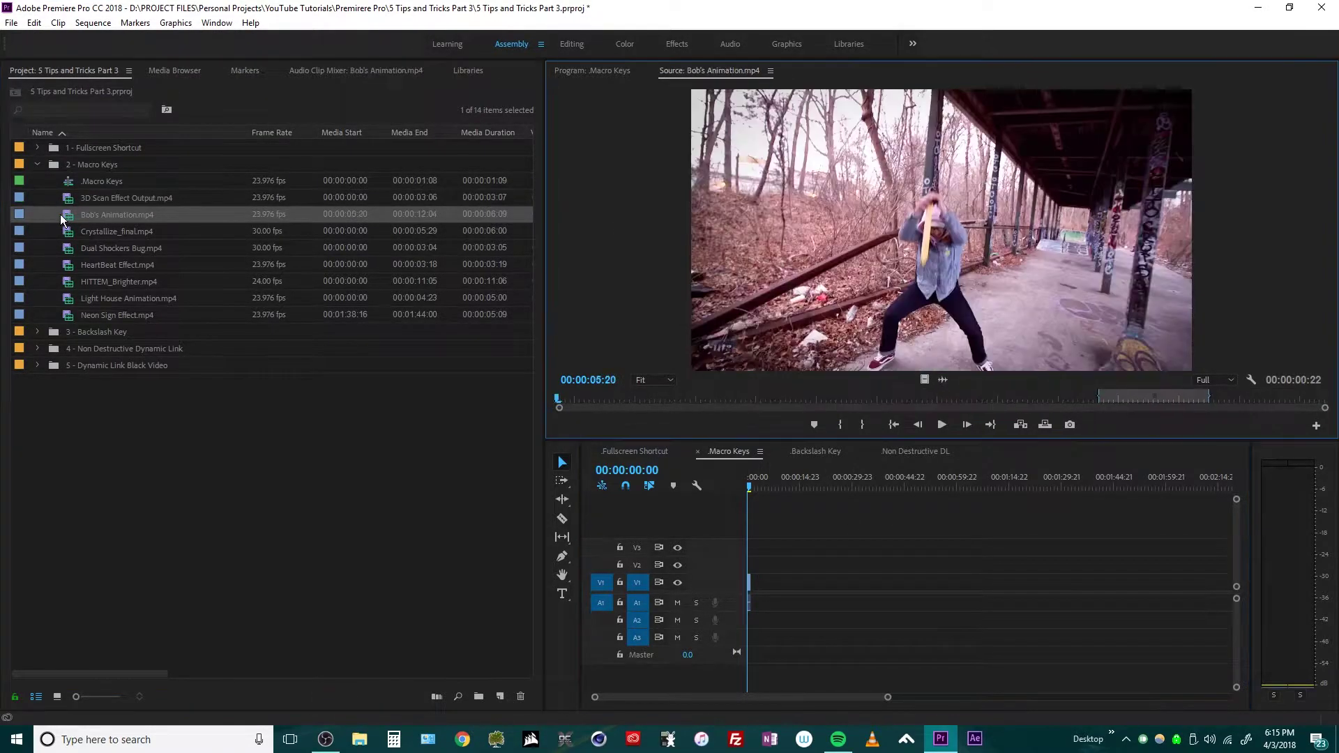
pyautogui.moveTo(592, 401)
pyautogui.mouseDown()
pyautogui.moveTo(918, 397)
pyautogui.moveTo(751, 399)
pyautogui.mouseUp()
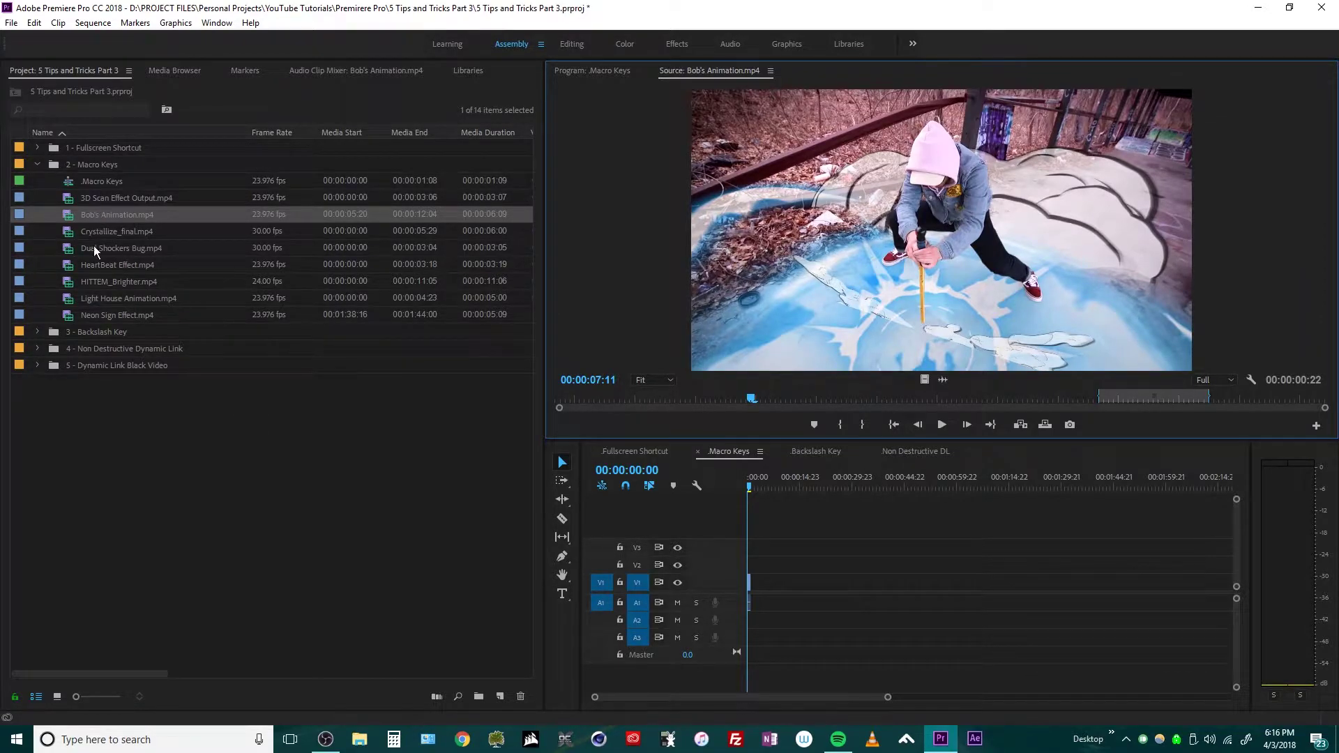
# Step: Select all eight video clips in the 2 - Macro Keys bin, clear the selection and make the timeline active
pyautogui.click(66, 319)
pyautogui.hotkey('shift', 'Up')
pyautogui.hotkey('shift', 'Up')
pyautogui.hotkey('shift', 'Up')
pyautogui.hotkey('shift', 'Up')
pyautogui.hotkey('shift', 'Up')
pyautogui.hotkey('shift', 'Up')
pyautogui.hotkey('shift', 'Up')
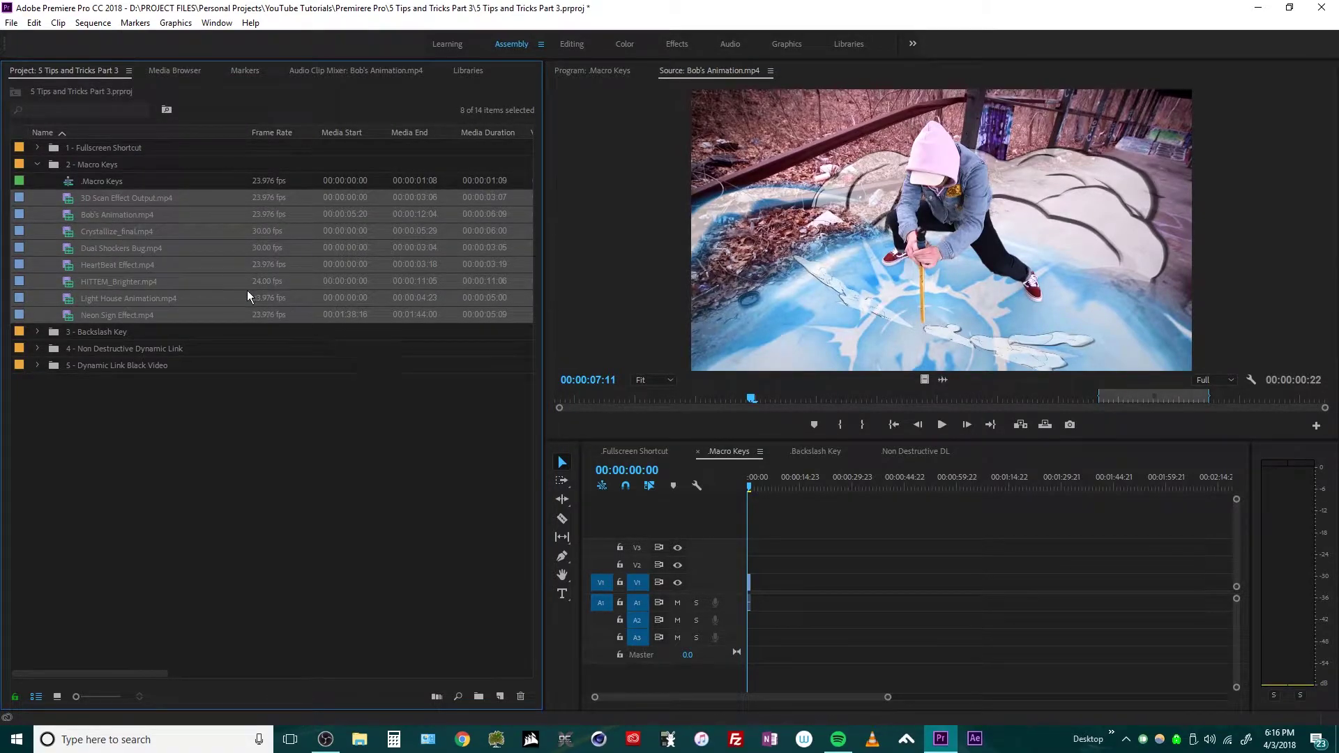
pyautogui.hotkey('ctrl', 'shift', 'a')
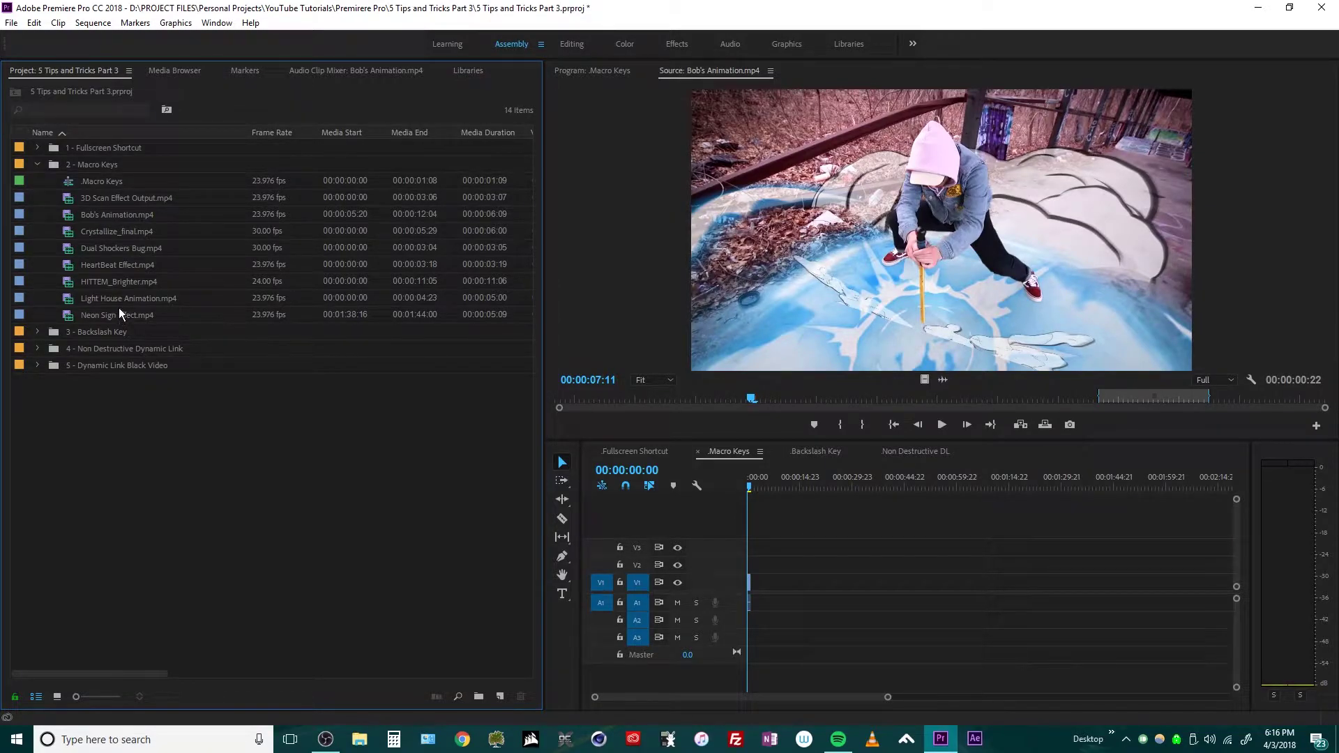
pyautogui.hotkey('shift', '3')
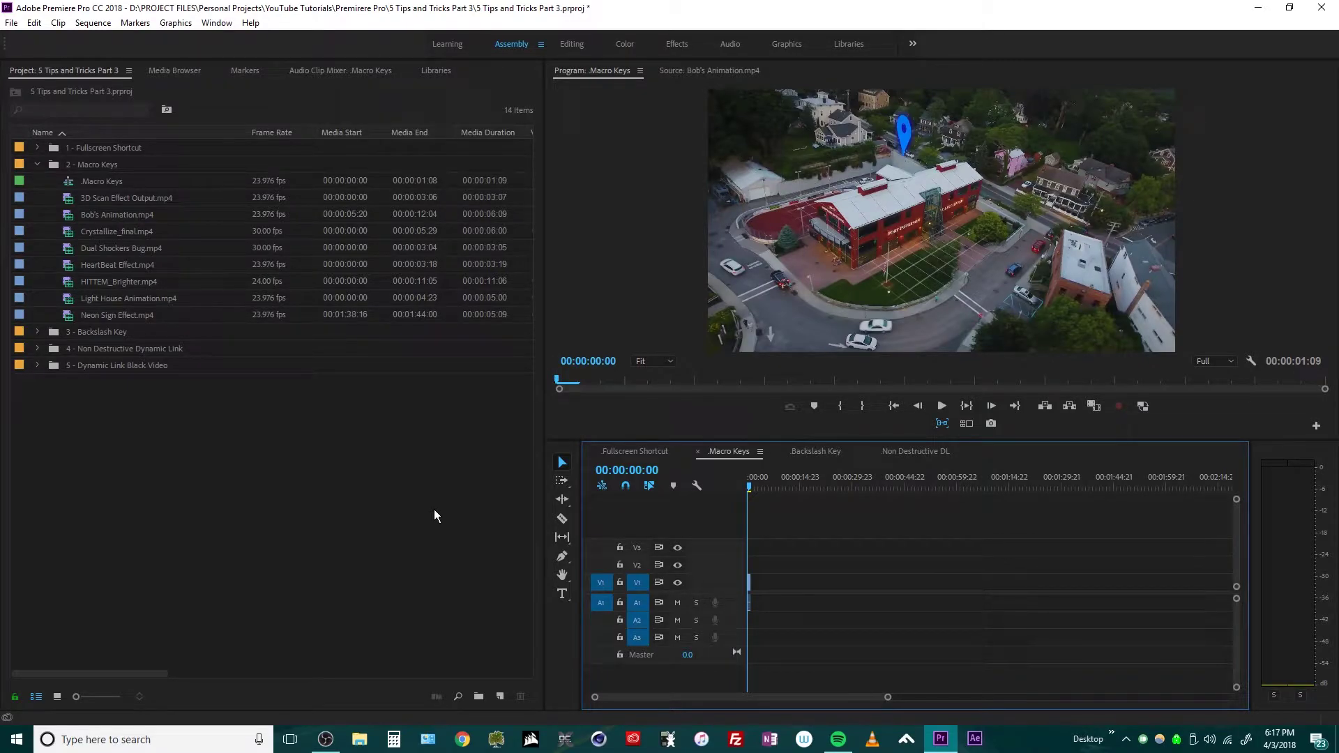
# Step: Preview the first three Macro Keys clips and add a range of Crystallize_final.mp4 ending at 00:00:02:17 to the timeline
pyautogui.doubleClick(74, 199)
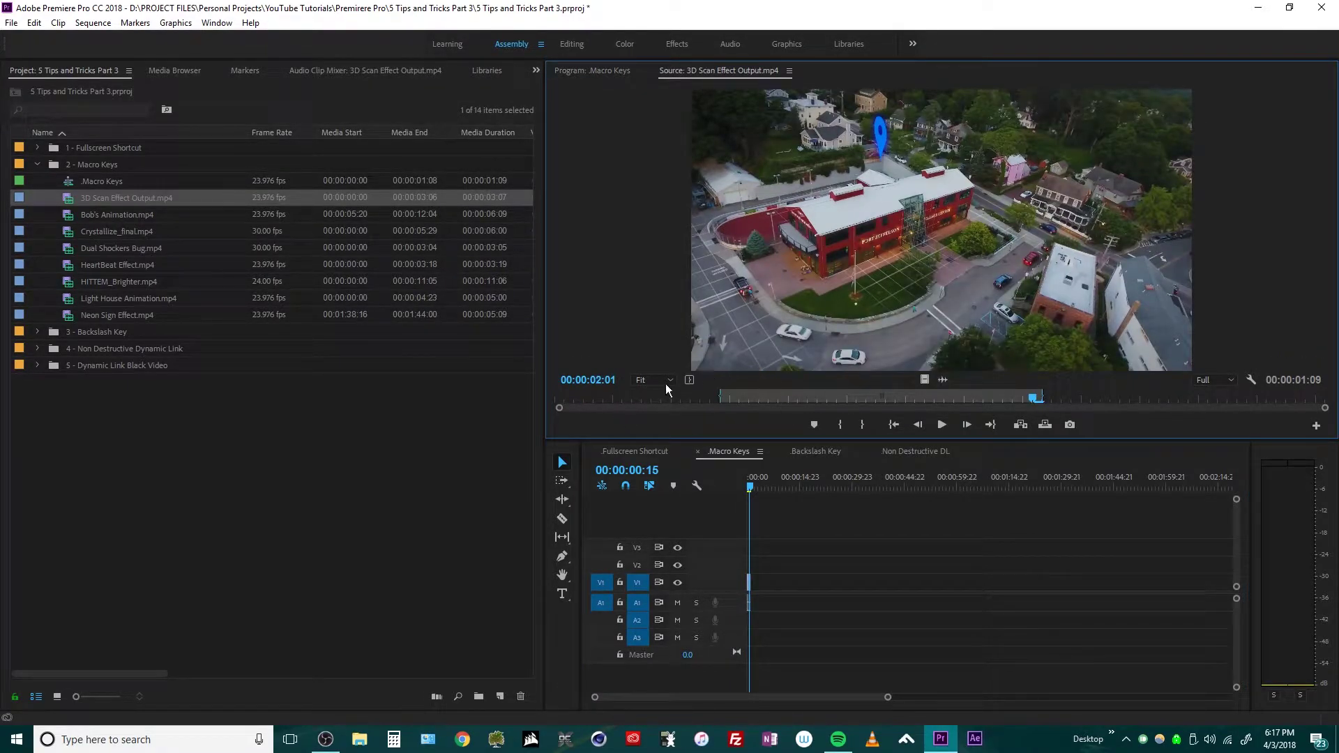
pyautogui.doubleClick(69, 219)
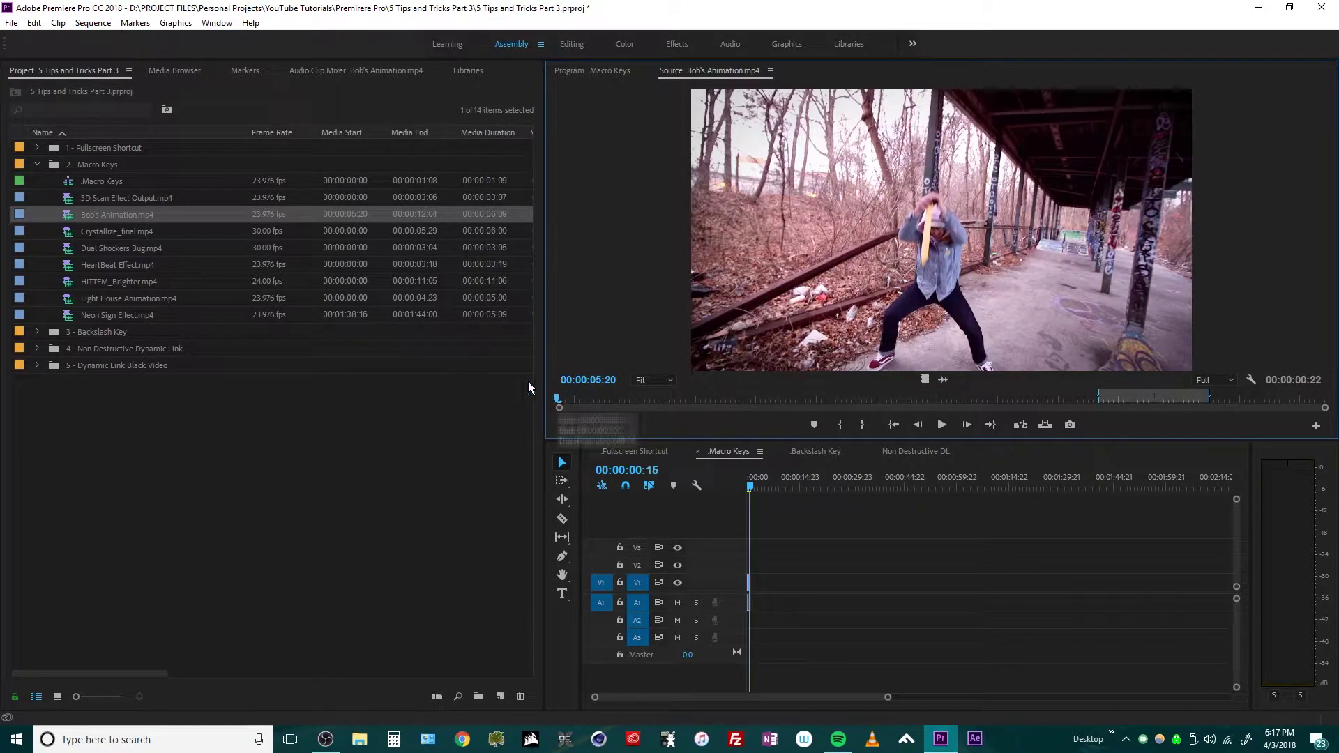
pyautogui.doubleClick(69, 233)
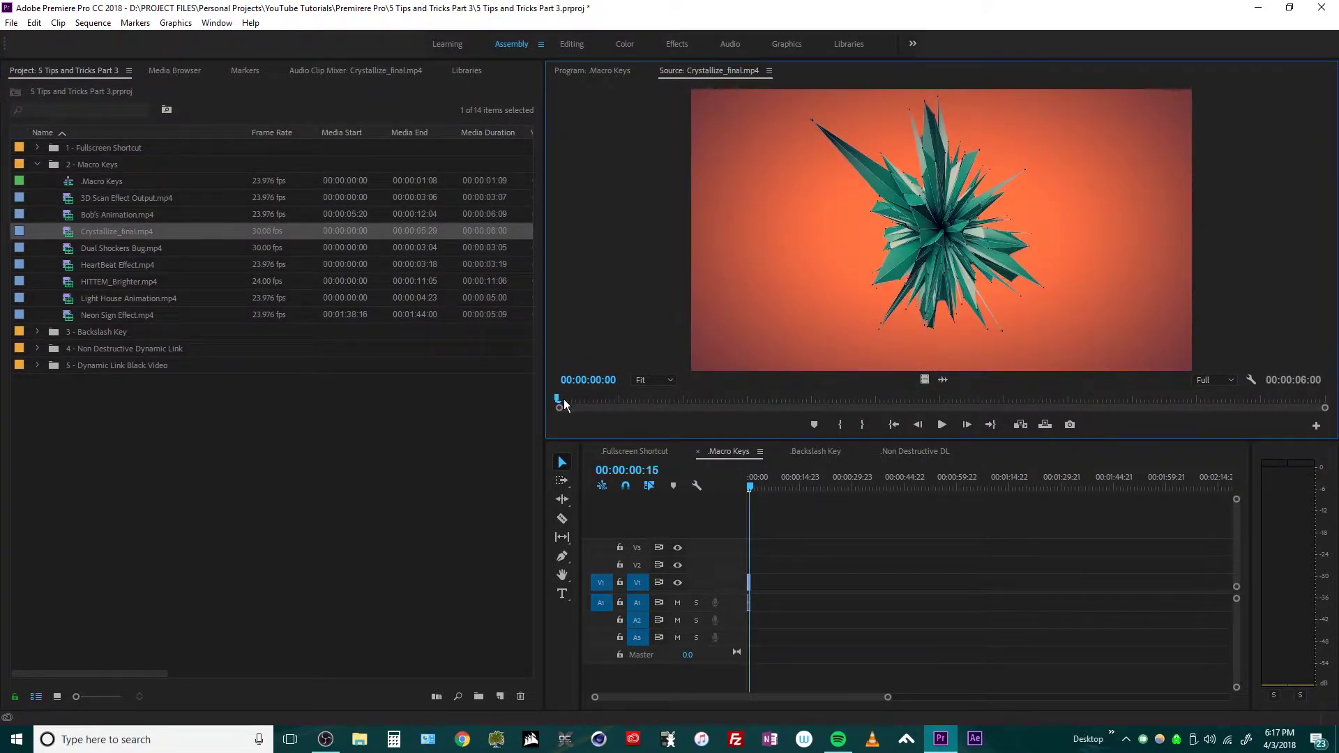
pyautogui.moveTo(563, 399); pyautogui.dragTo(752, 592)
# Step: Mark a range of Dual Shockers Bug.mp4 ending at 00:00:01:27 and add it after the last clip on V1
pyautogui.press('Down')
pyautogui.moveTo(573, 402); pyautogui.dragTo(1020, 396)
pyautogui.press('i')
pyautogui.press('o')
pyautogui.moveTo(961, 290); pyautogui.dragTo(759, 591)
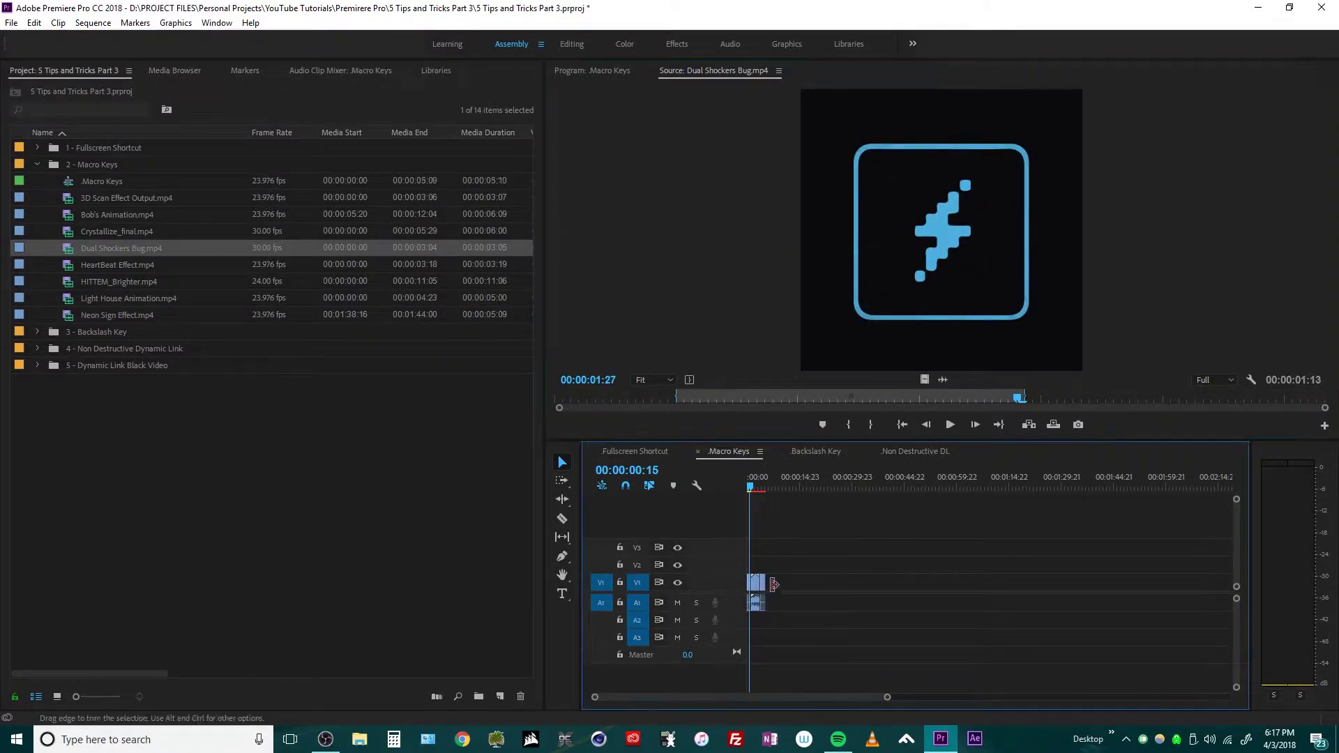
# Step: Mark a range of HeartBeat Effect.mp4, add it after the last clip on V1, and move on to HITTEM_Brighter.mp4
pyautogui.press('Down')
pyautogui.moveTo(626, 406); pyautogui.dragTo(1013, 398)
pyautogui.press('i')
pyautogui.press('o')
pyautogui.moveTo(949, 293); pyautogui.dragTo(772, 604)
pyautogui.press('Down')
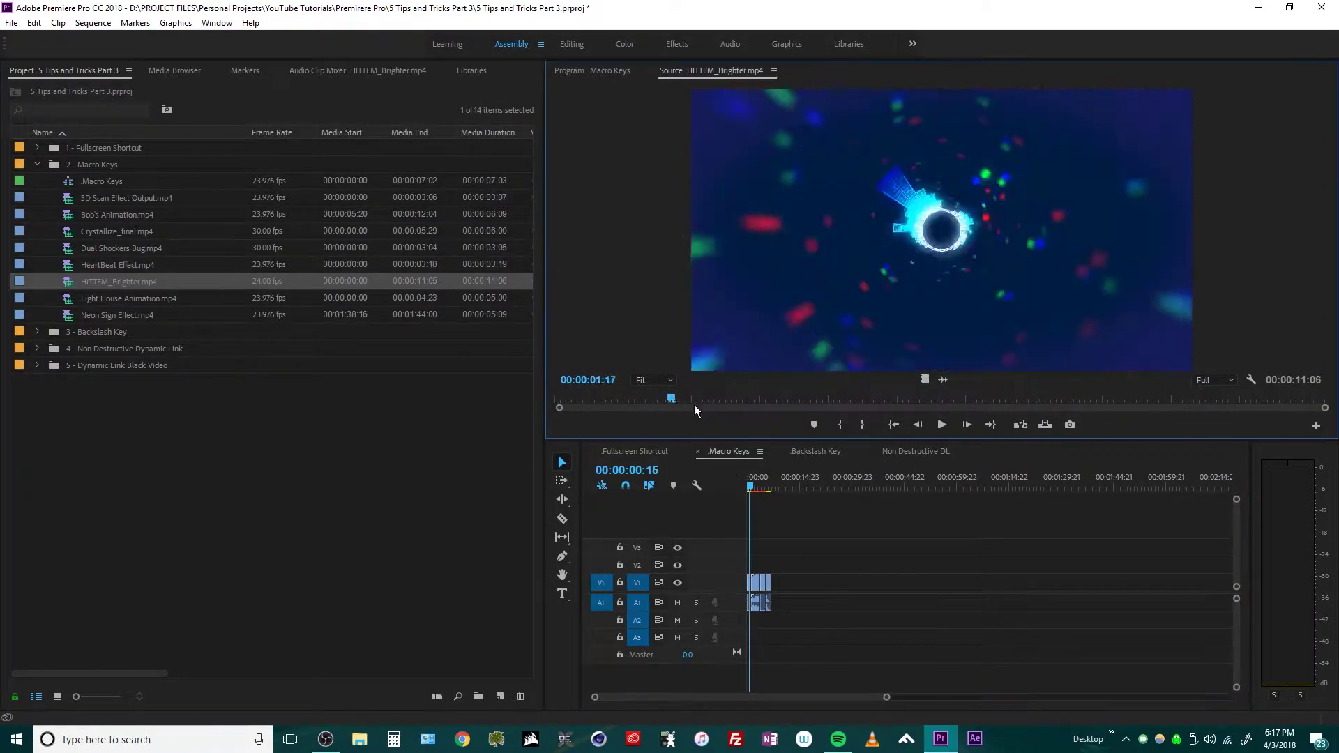
# Step: Mark 3D Scan Effect Output.mp4 to end at 00:00:01:21 and add that range to the end of the Macro Keys sequence
pyautogui.click(164, 214)
pyautogui.press('Up')
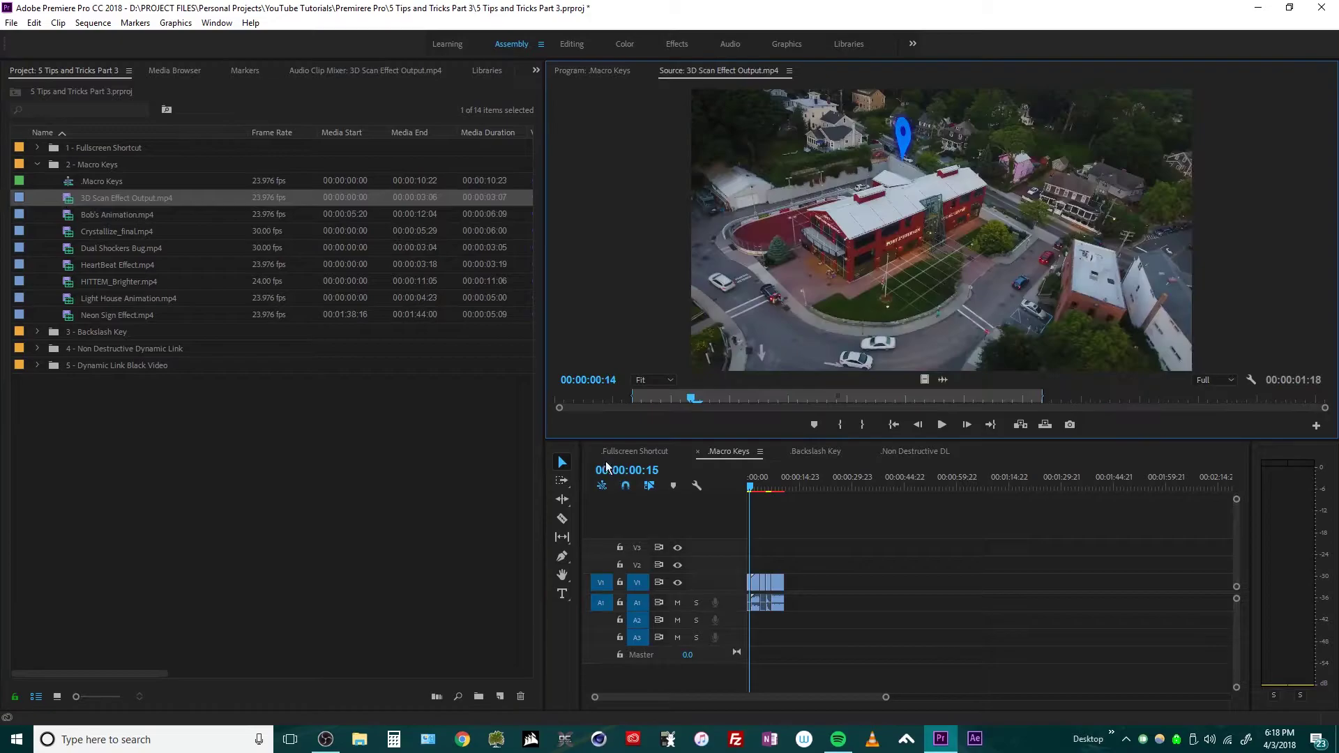
pyautogui.press('space')
pyautogui.press('o')
pyautogui.moveTo(941, 230); pyautogui.dragTo(772, 604)
# Step: Mark a range of Bob's Animation.mp4 and add it after the last clip in the Macro Keys sequence
pyautogui.click(96, 216)
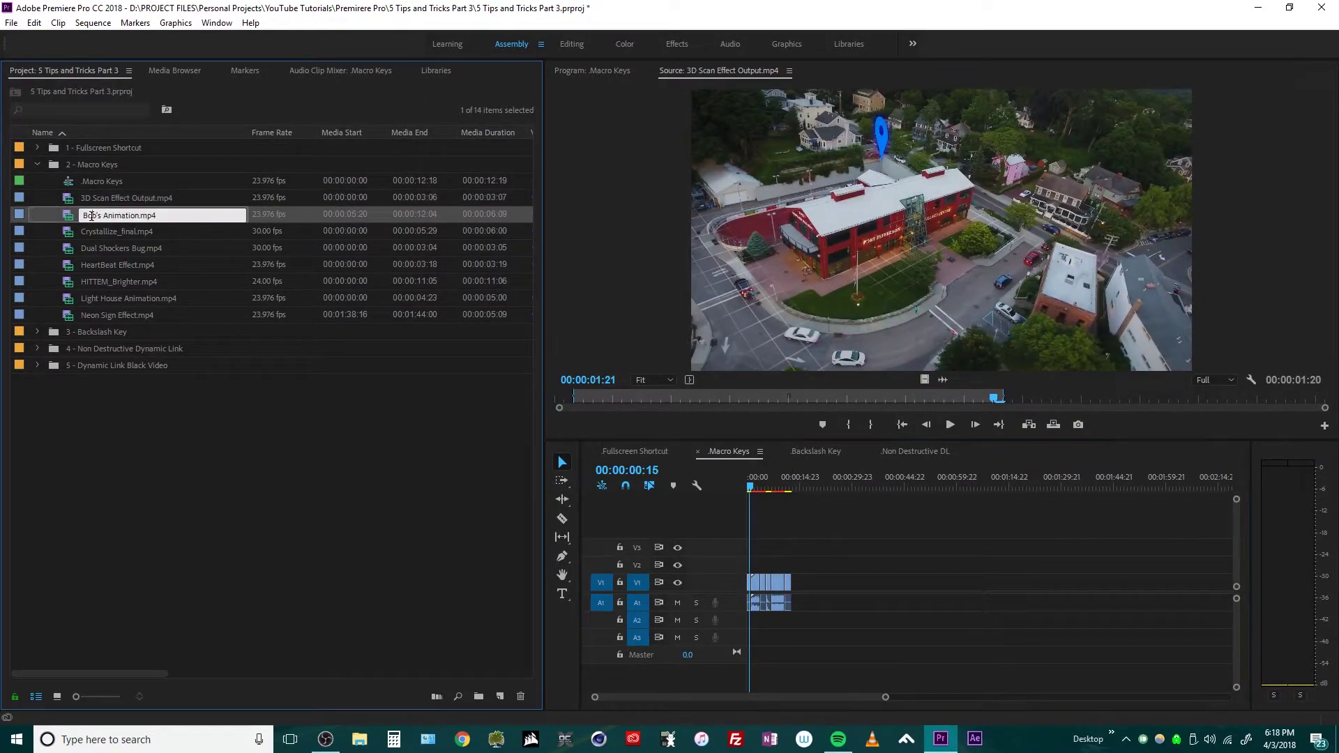
pyautogui.doubleClick(77, 216)
pyautogui.press('i')
pyautogui.press('space')
pyautogui.press('space')
pyautogui.press('o')
pyautogui.moveTo(934, 279); pyautogui.dragTo(798, 593)
# Step: Step through the clips below Bob's Animation.mp4 in the bin, previewing them in the Source monitor
pyautogui.press('Down')
pyautogui.press('Down')
pyautogui.press('Down')
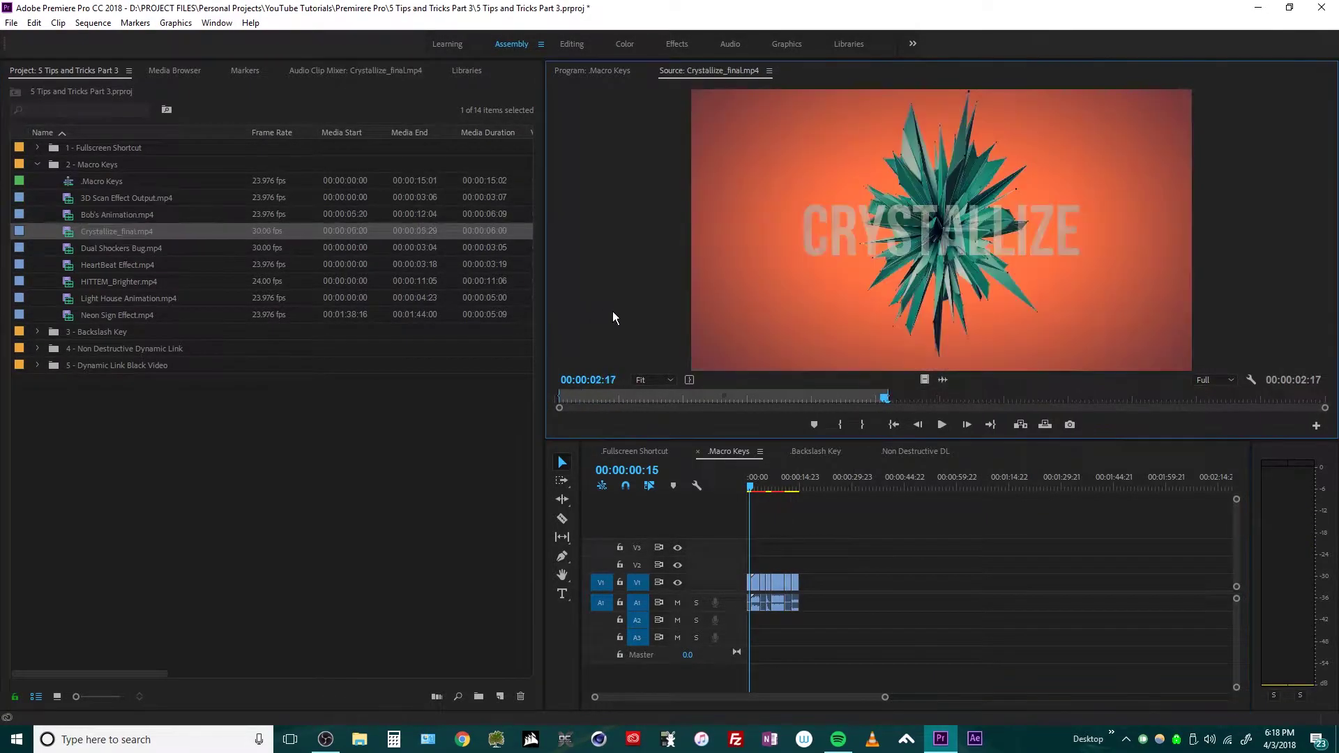
pyautogui.press('Down')
pyautogui.press('Down')
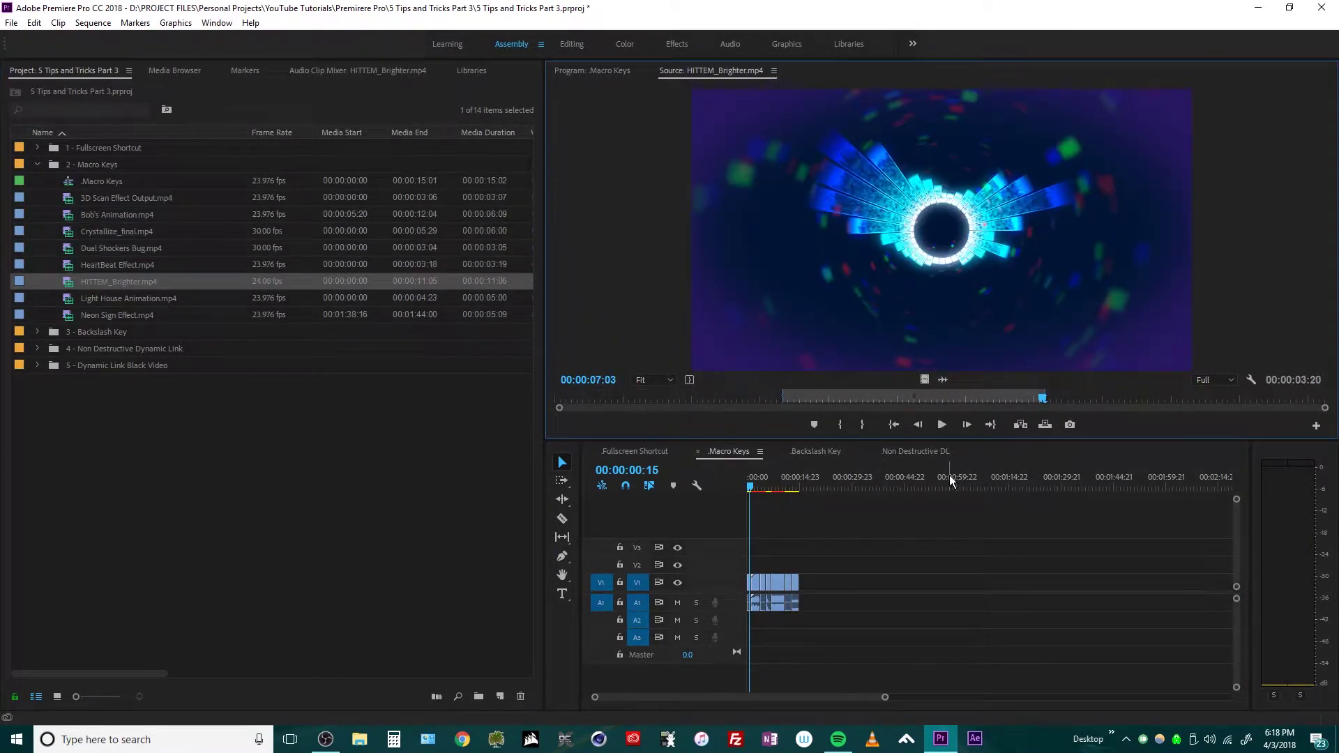
pyautogui.press('Down')
pyautogui.press('Down')
pyautogui.press('Down')
pyautogui.press('Down')
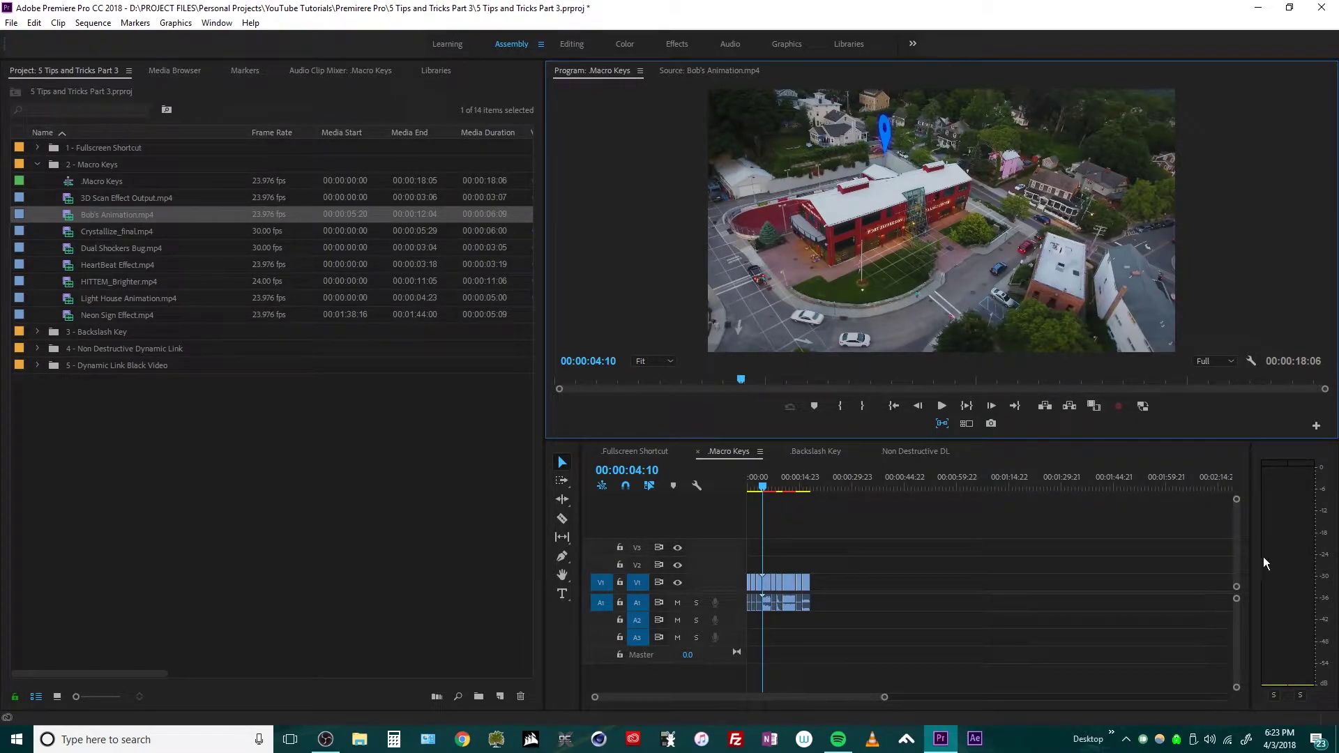
# Step: Make the Project panel active, move the selection to Crystallize_final.mp4 and open it in the Source monitor
pyautogui.click(1182, 558)
pyautogui.hotkey('shift', '1')
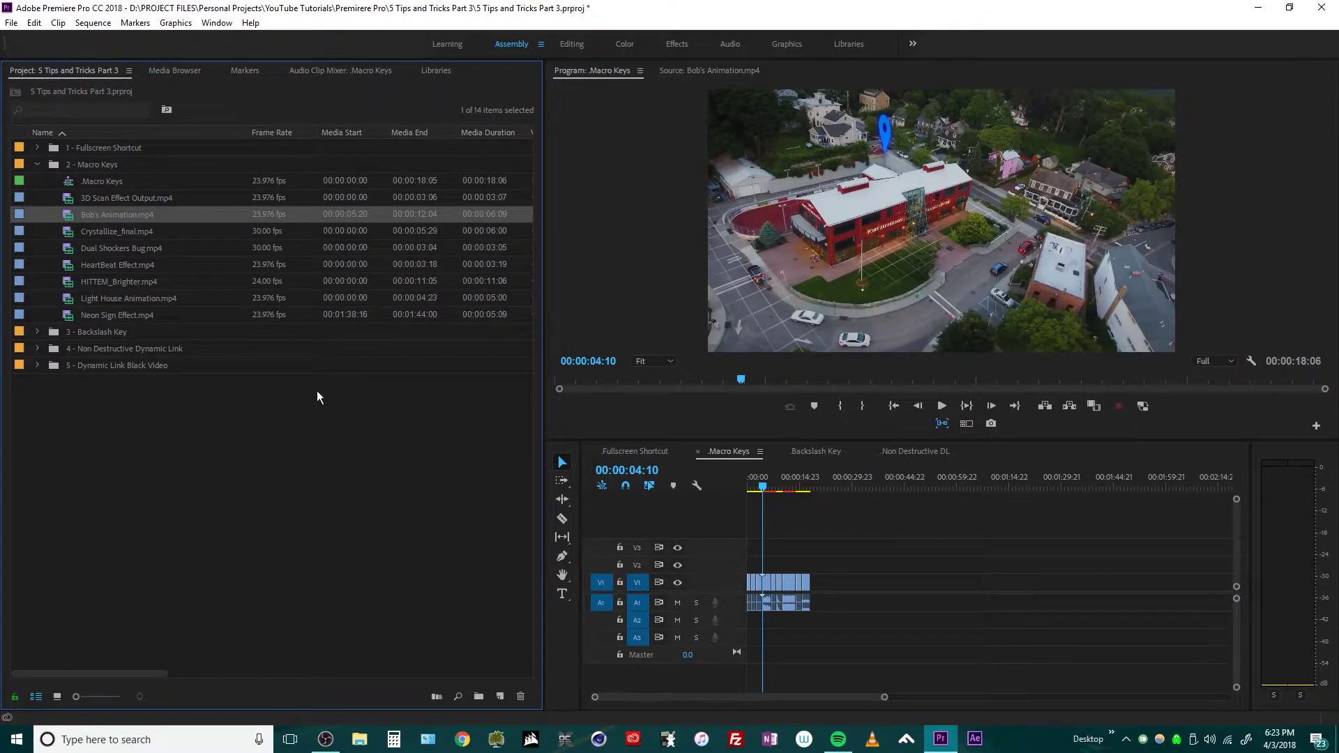
pyautogui.press('Down')
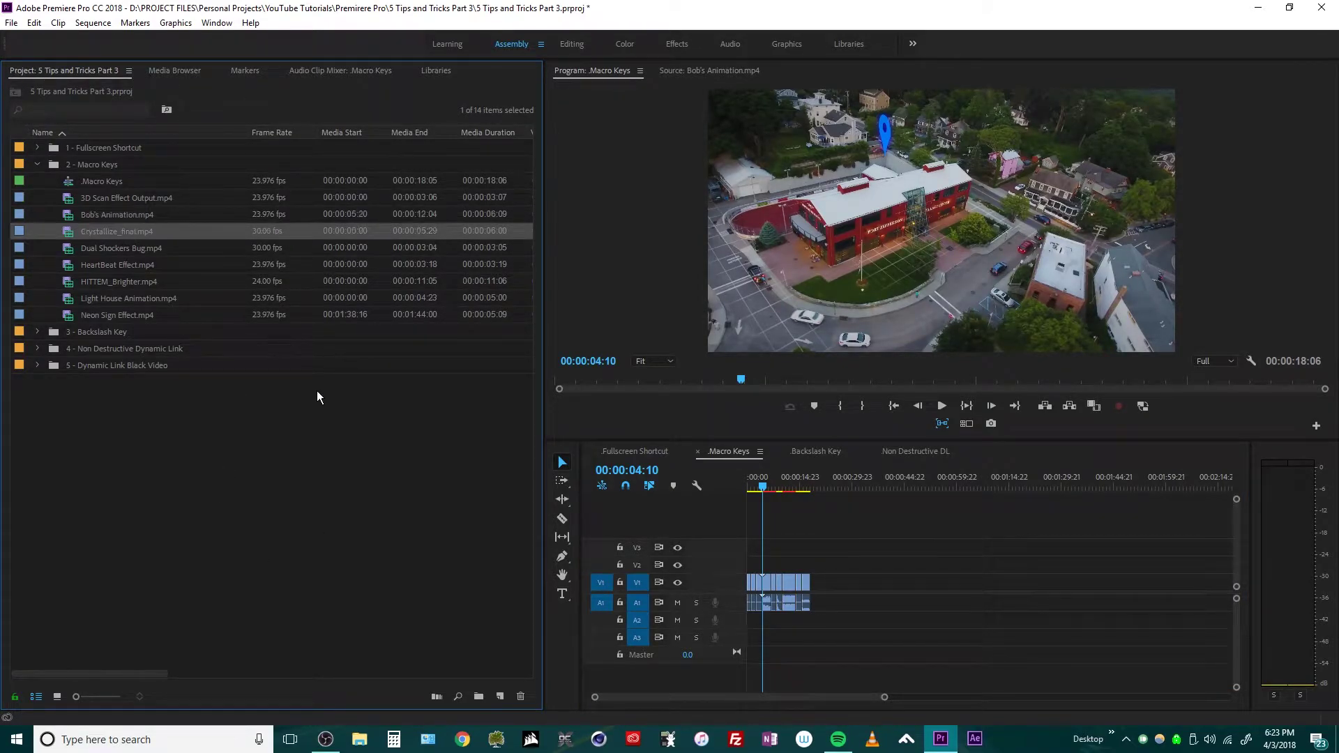
pyautogui.hotkey('shift', 'o')
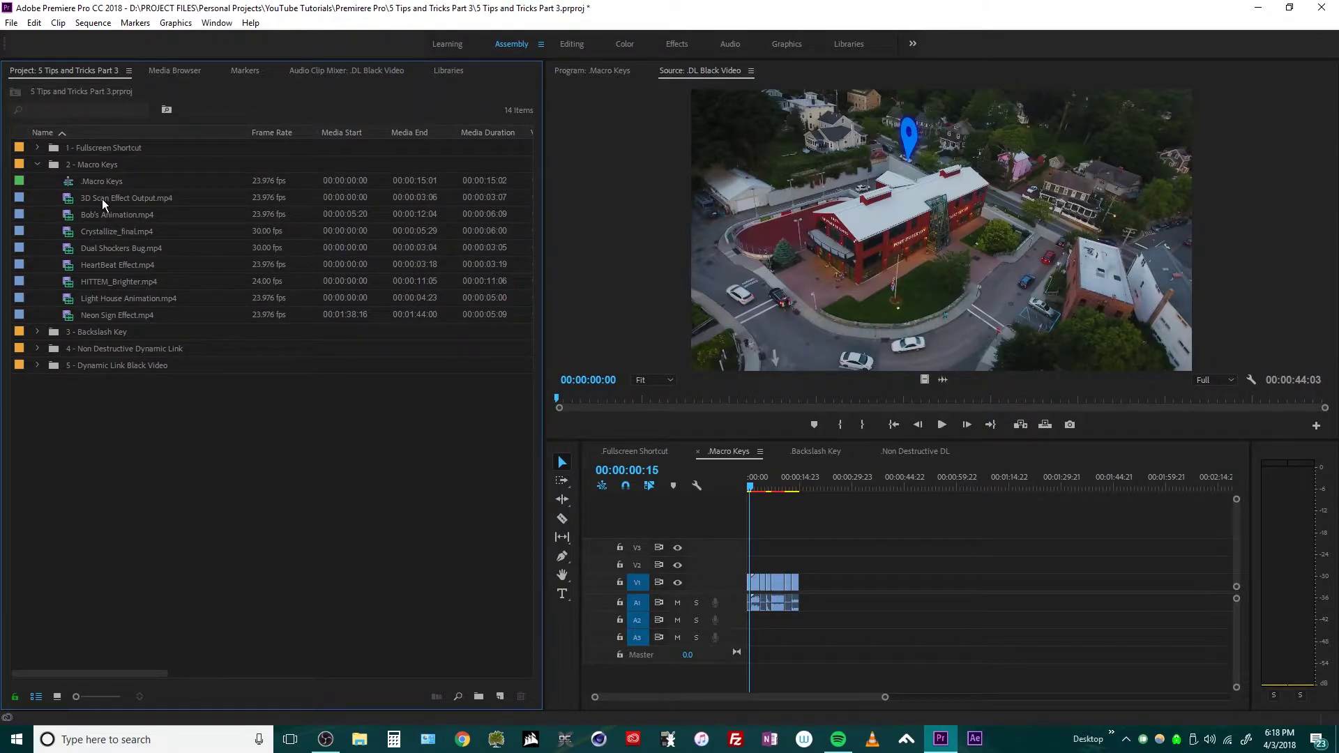
# Step: Insert a range of 3D Scan Effect Output.mp4 ending at 00:00:02:23 into the Macro Keys sequence at 00:00:27:14
pyautogui.doubleClick(60, 197)
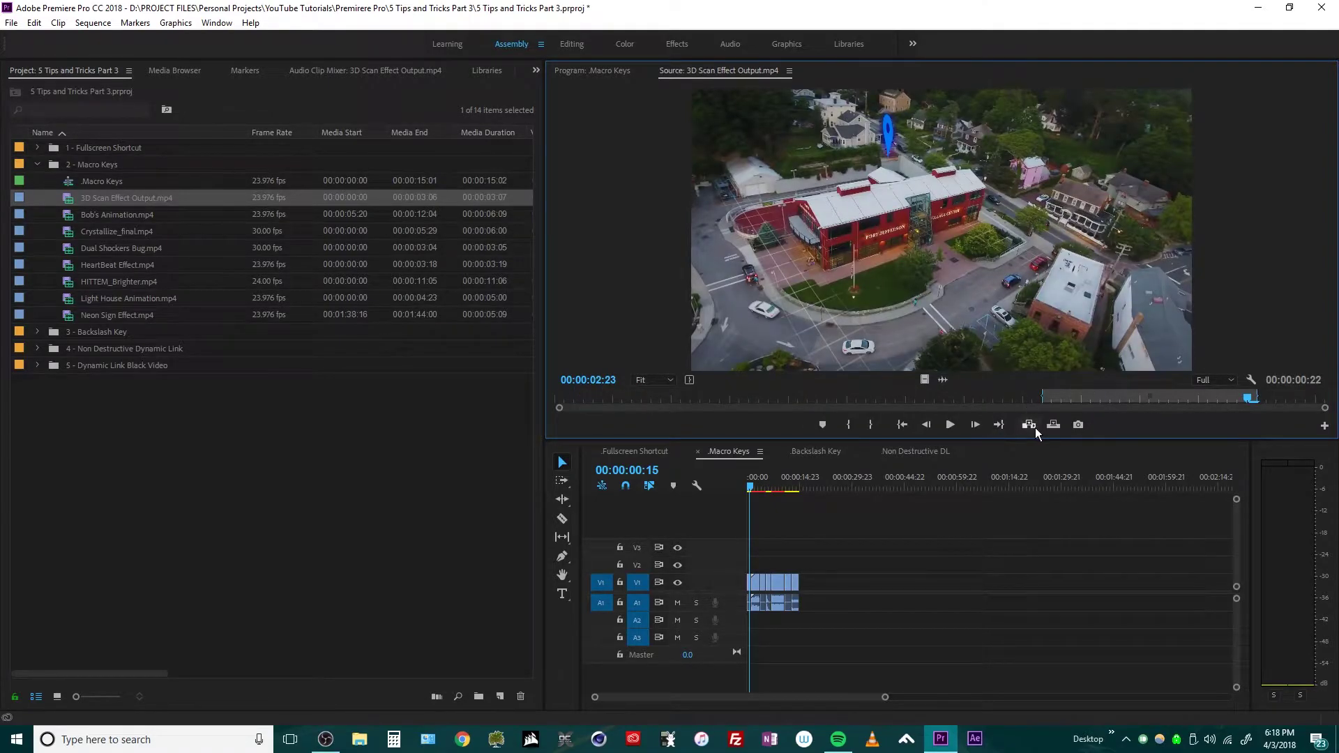
pyautogui.click(842, 481)
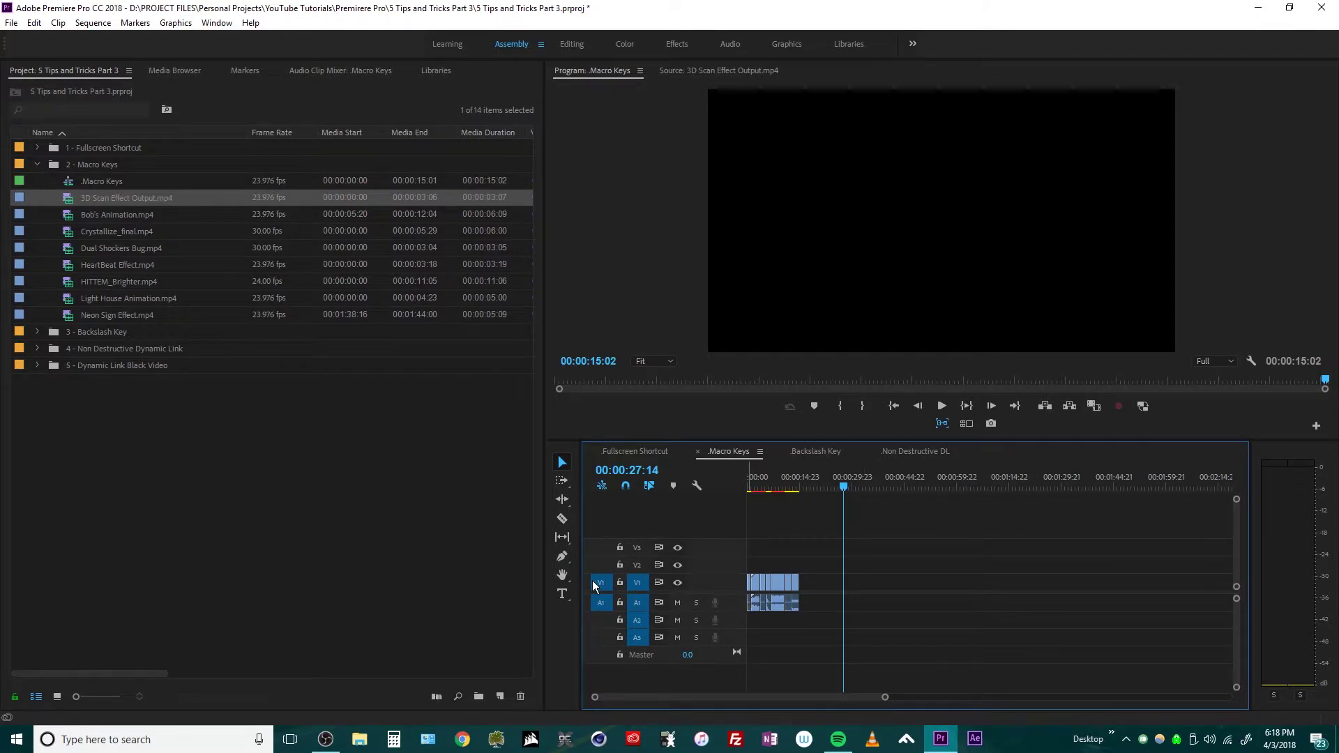
pyautogui.click(739, 71)
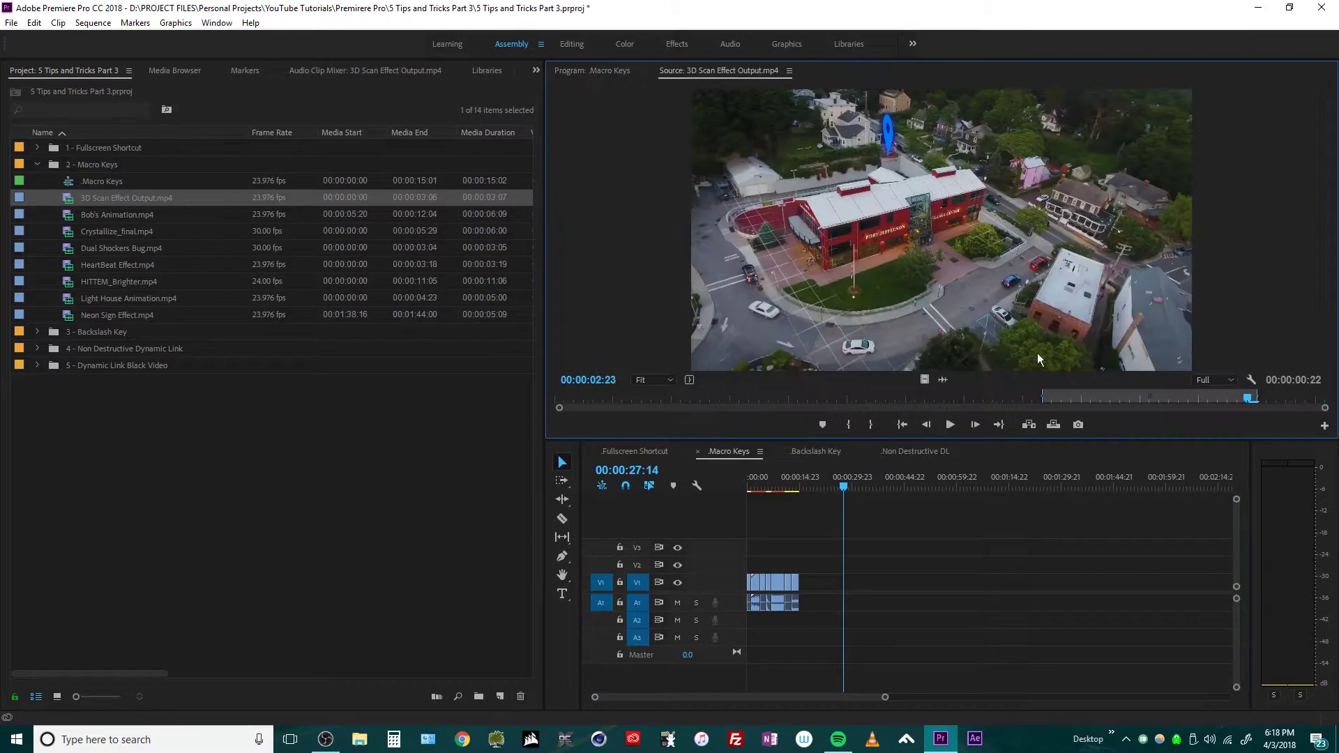
pyautogui.click(1022, 429)
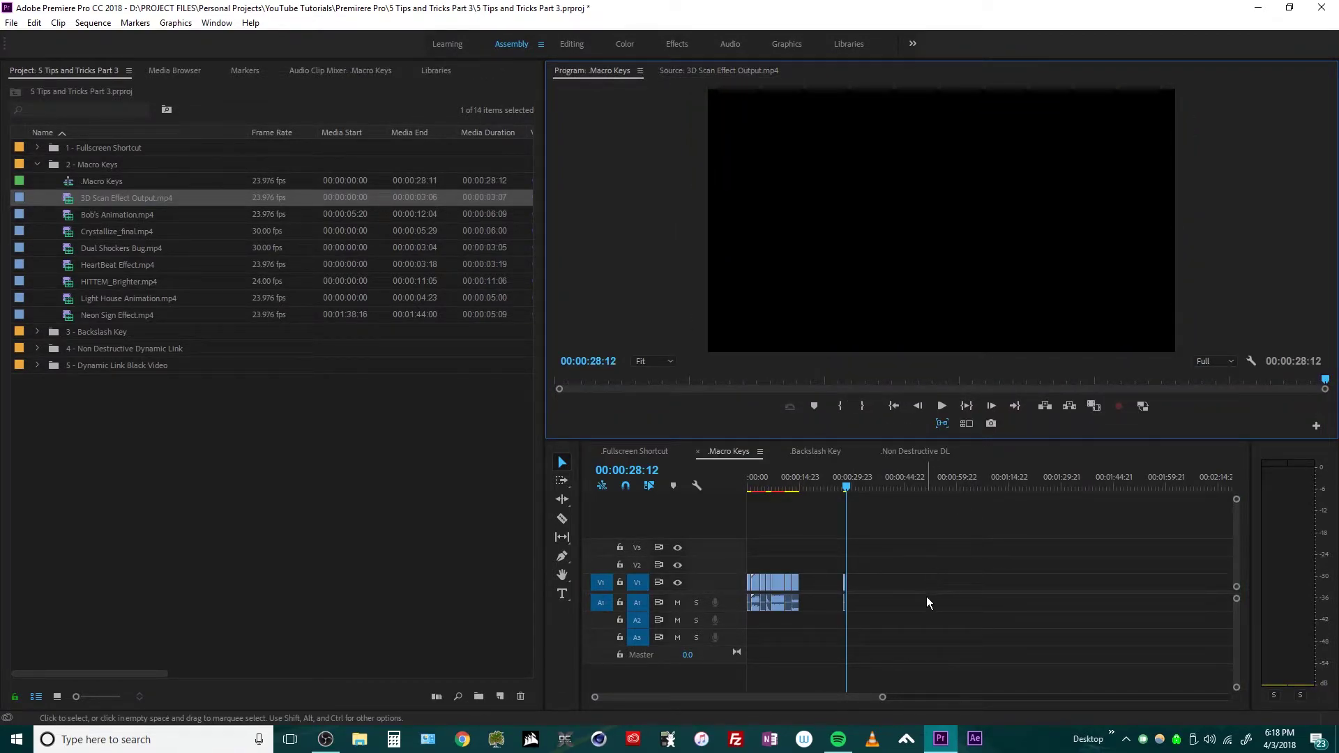
# Step: Mark Light House Animation.mp4 from 00:00:00:02 to 00:00:01:10 and insert the range into the Macro Keys sequence at 00:00:28:12
pyautogui.doubleClick(129, 298)
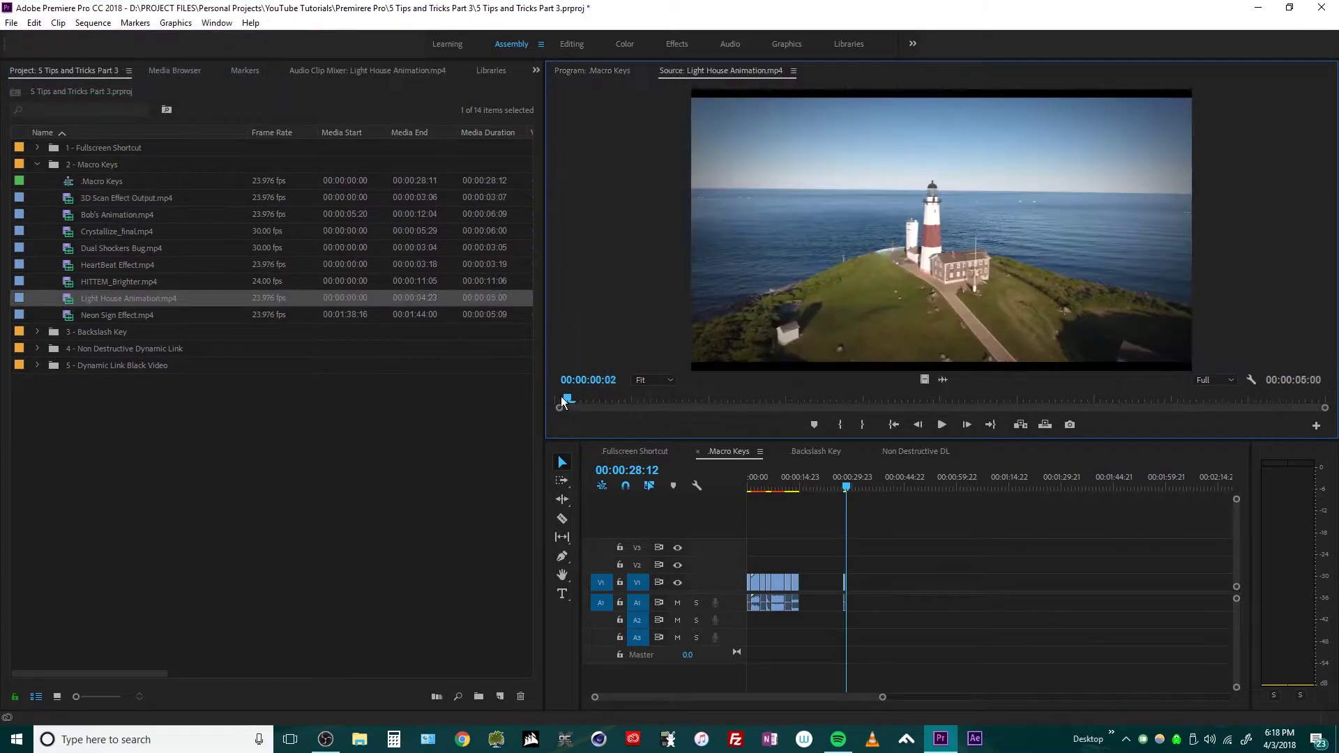
pyautogui.moveTo(561, 400)
pyautogui.mouseDown()
pyautogui.moveTo(1080, 403)
pyautogui.moveTo(1297, 387)
pyautogui.mouseUp()
pyautogui.press('o')
pyautogui.press('i')
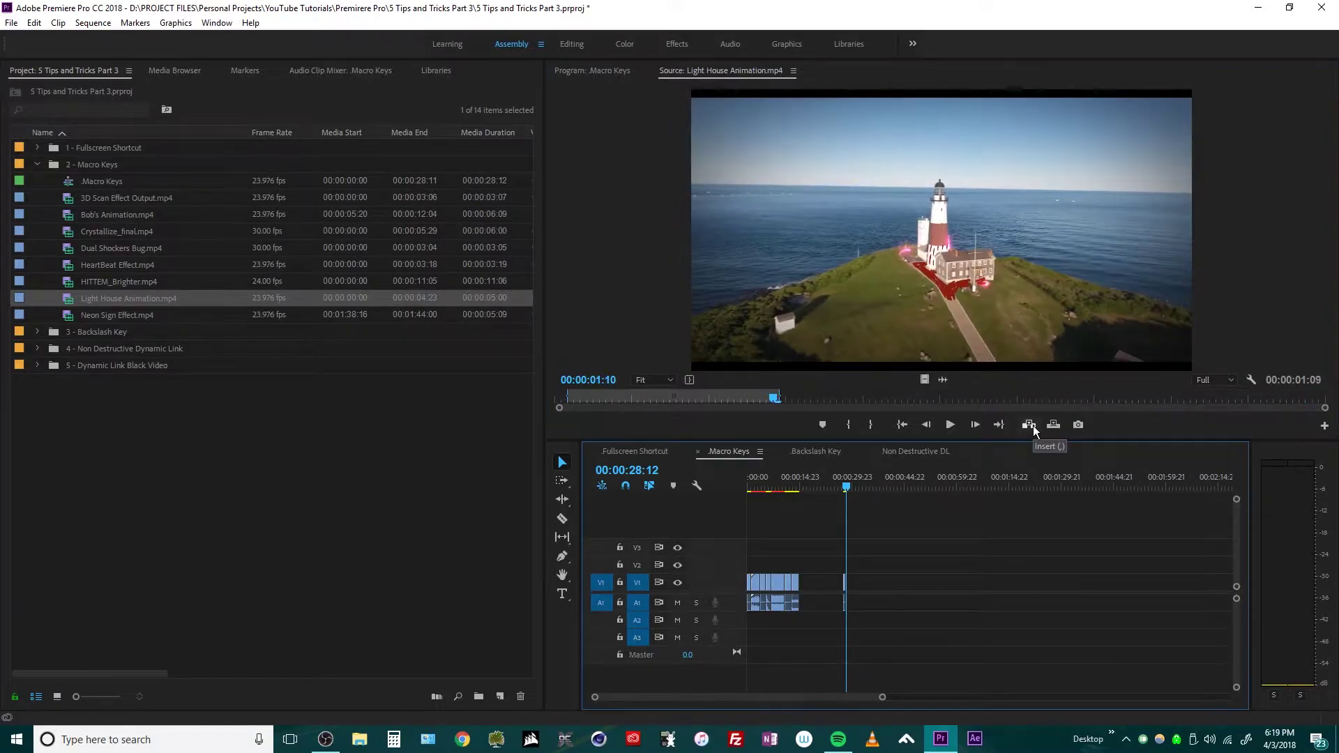
pyautogui.click(1030, 425)
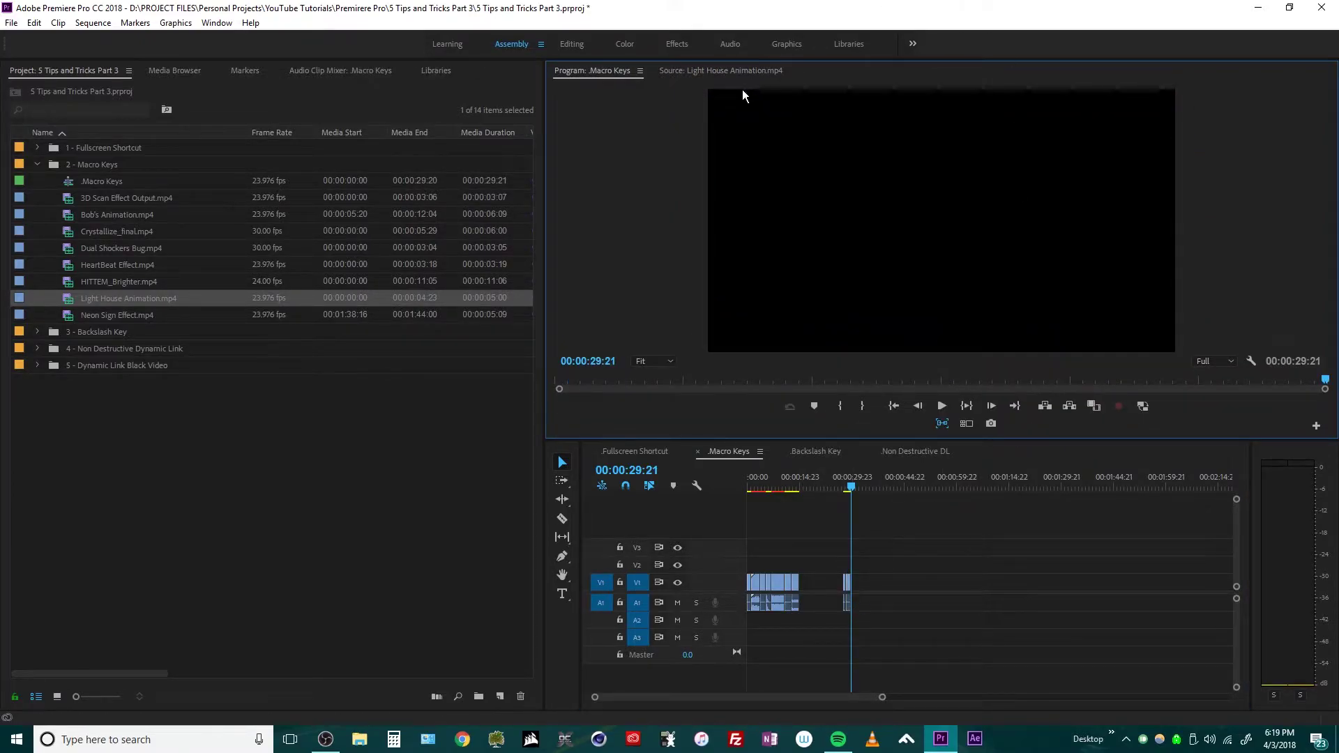
# Step: Move the Light House Animation.mp4 source position to 00:00:02:17 and insert its marked range into the Macro Keys sequence at 00:00:29:21
pyautogui.click(759, 72)
pyautogui.moveTo(962, 396); pyautogui.dragTo(1074, 387)
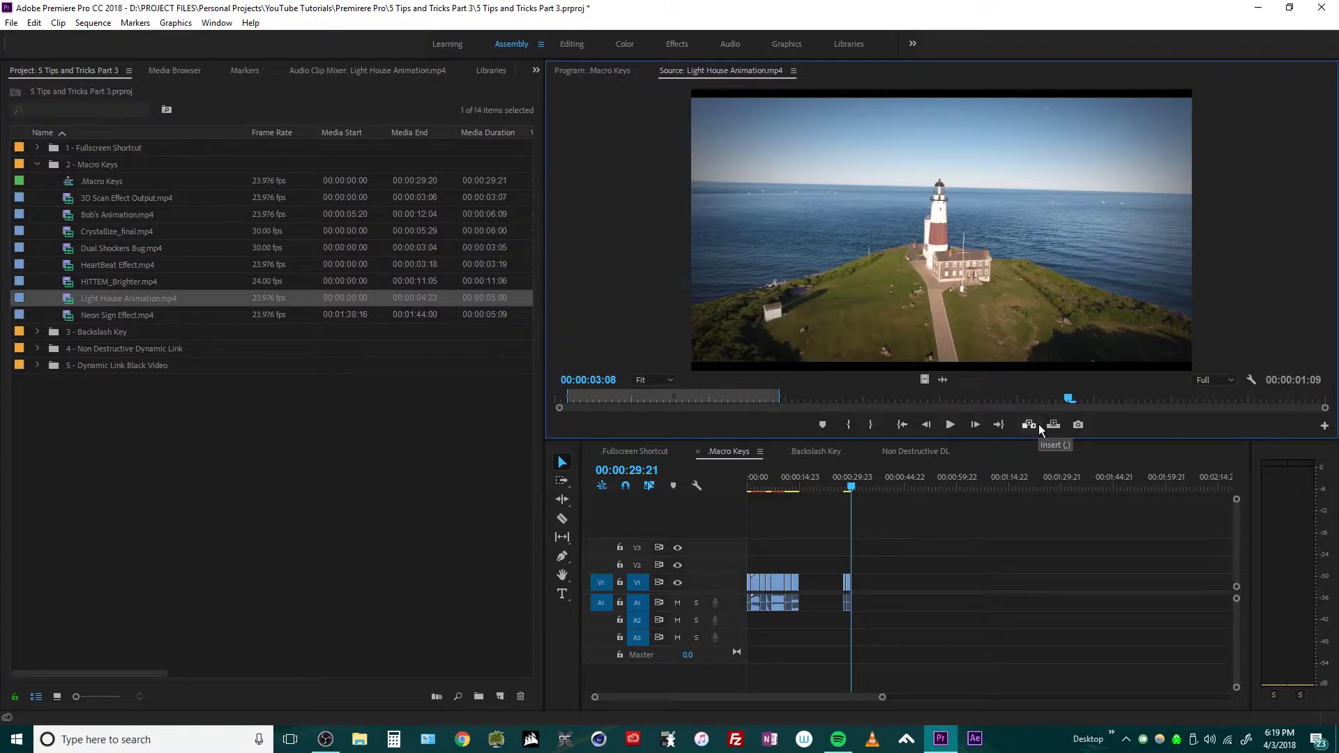
pyautogui.click(603, 71)
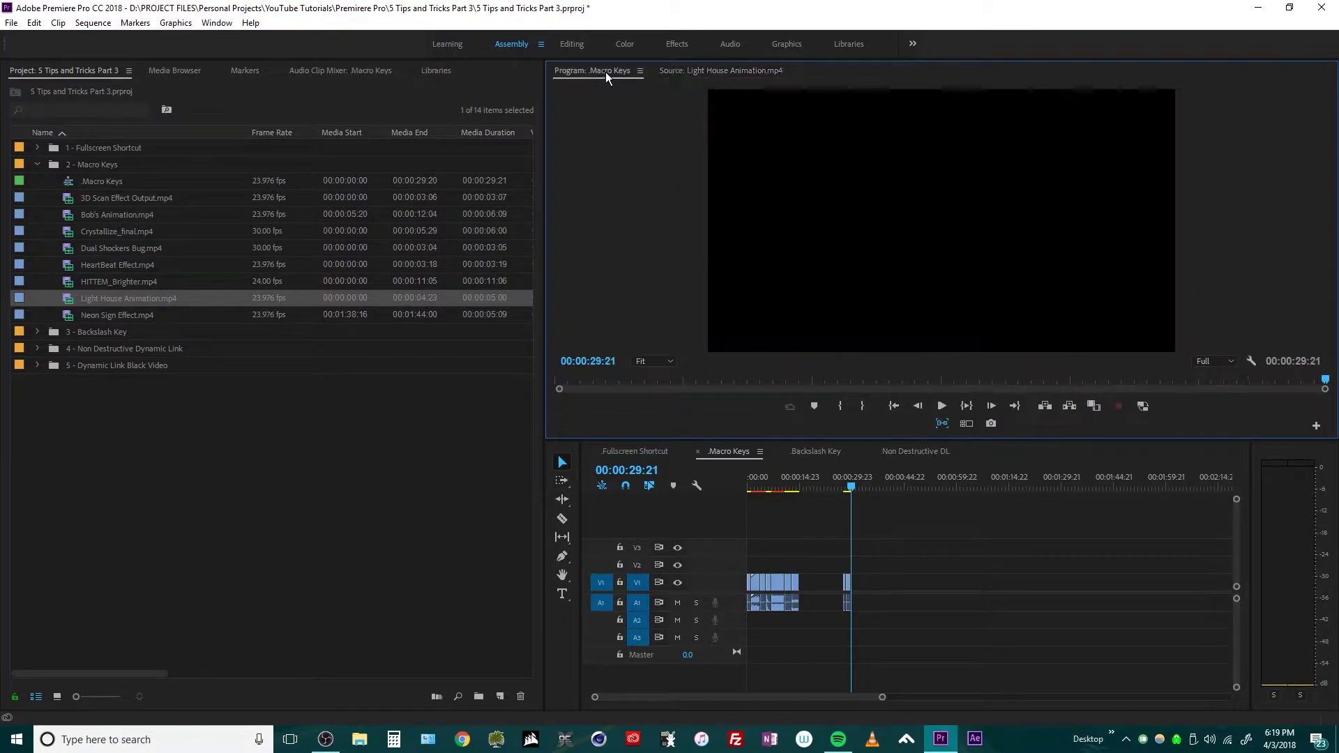
pyautogui.hotkey('shift', '2')
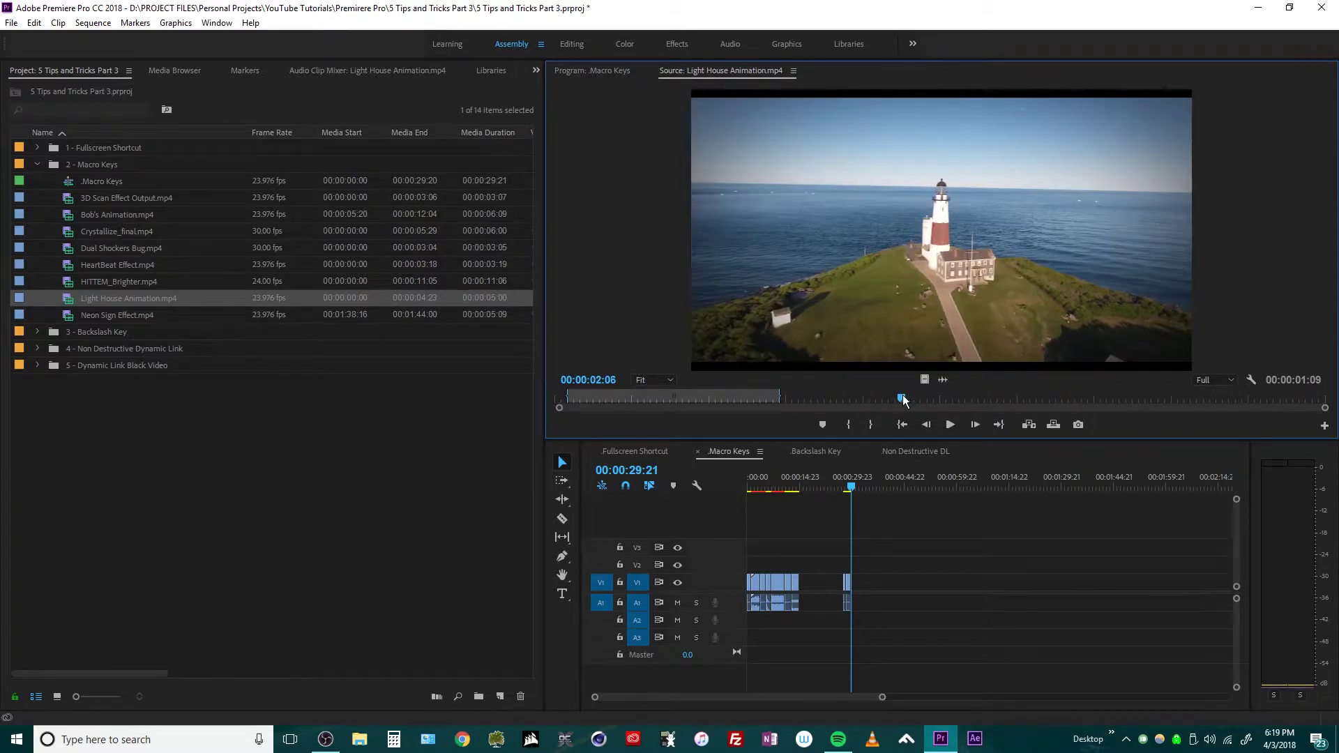
pyautogui.click(974, 402)
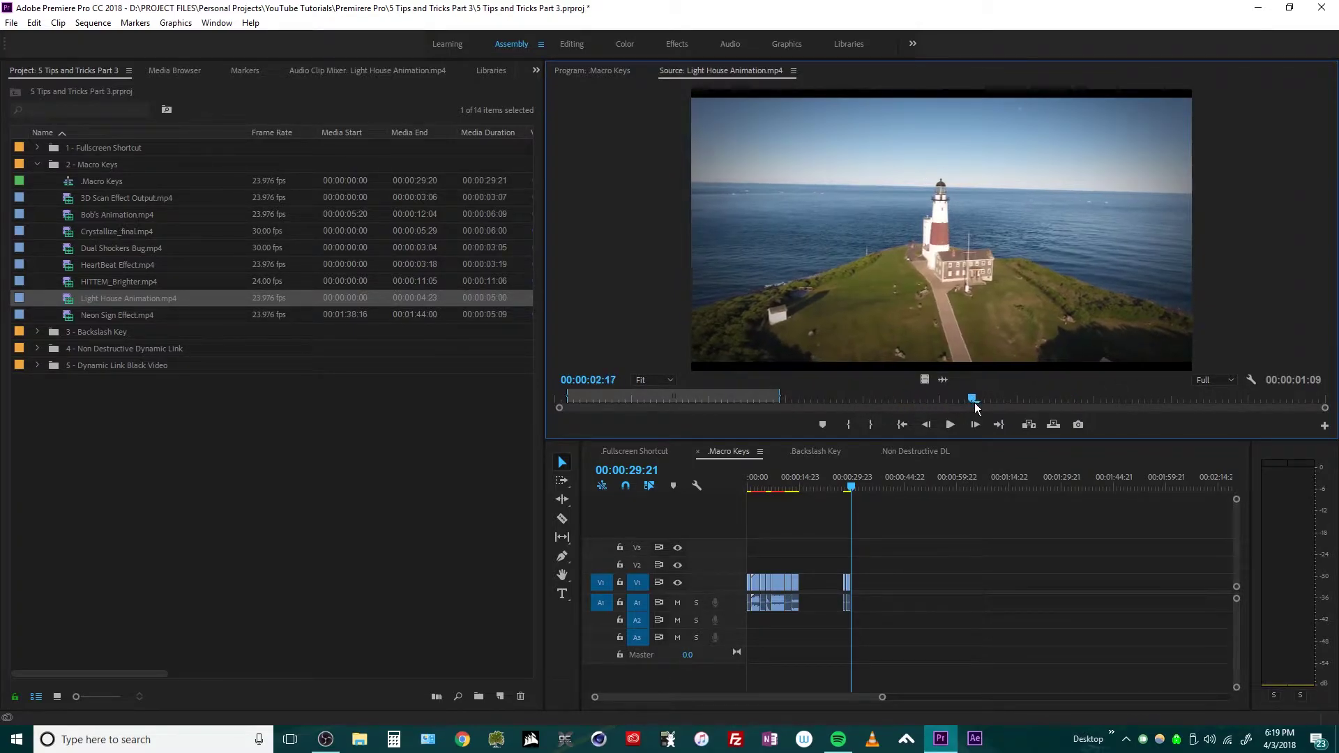
pyautogui.click(1028, 425)
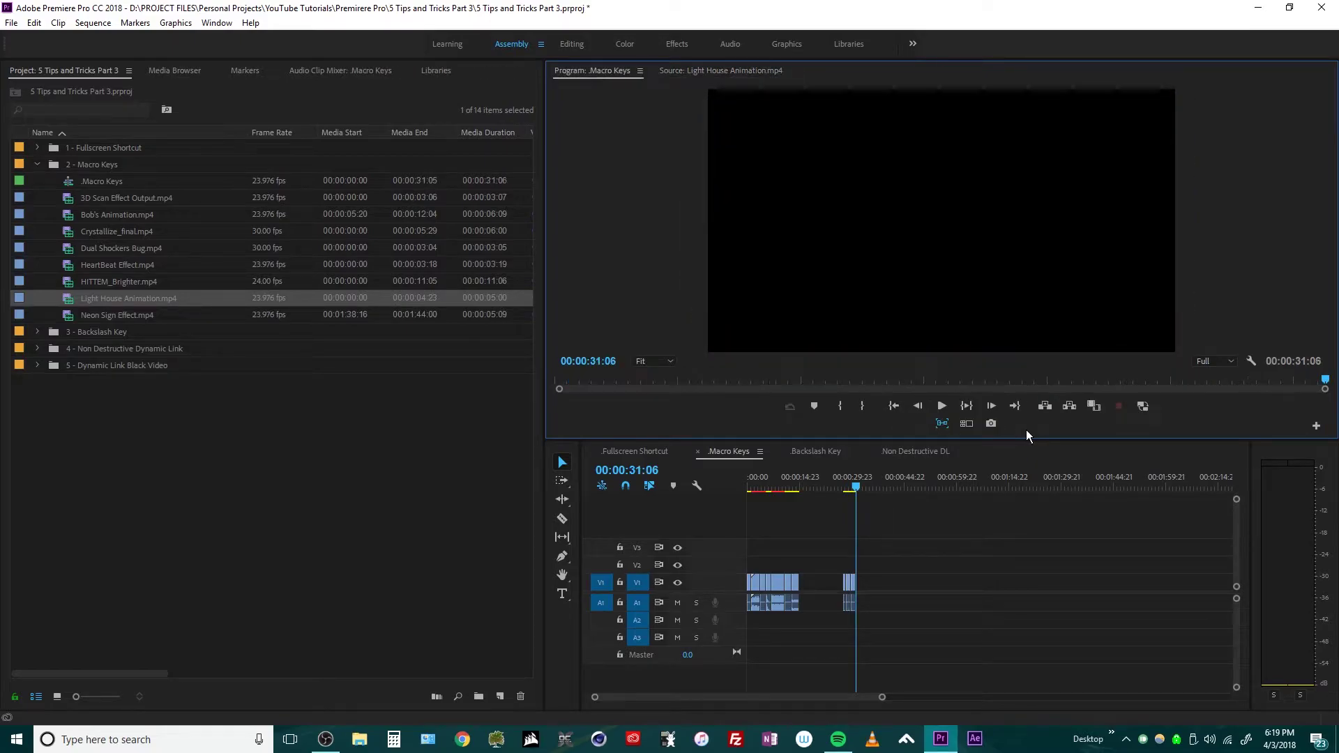
# Step: Undo the insertions past the sequence gap and insert the marked Light House Animation.mp4 range at 00:00:01:06
pyautogui.hotkey('ctrl', 'z')
pyautogui.click(620, 381)
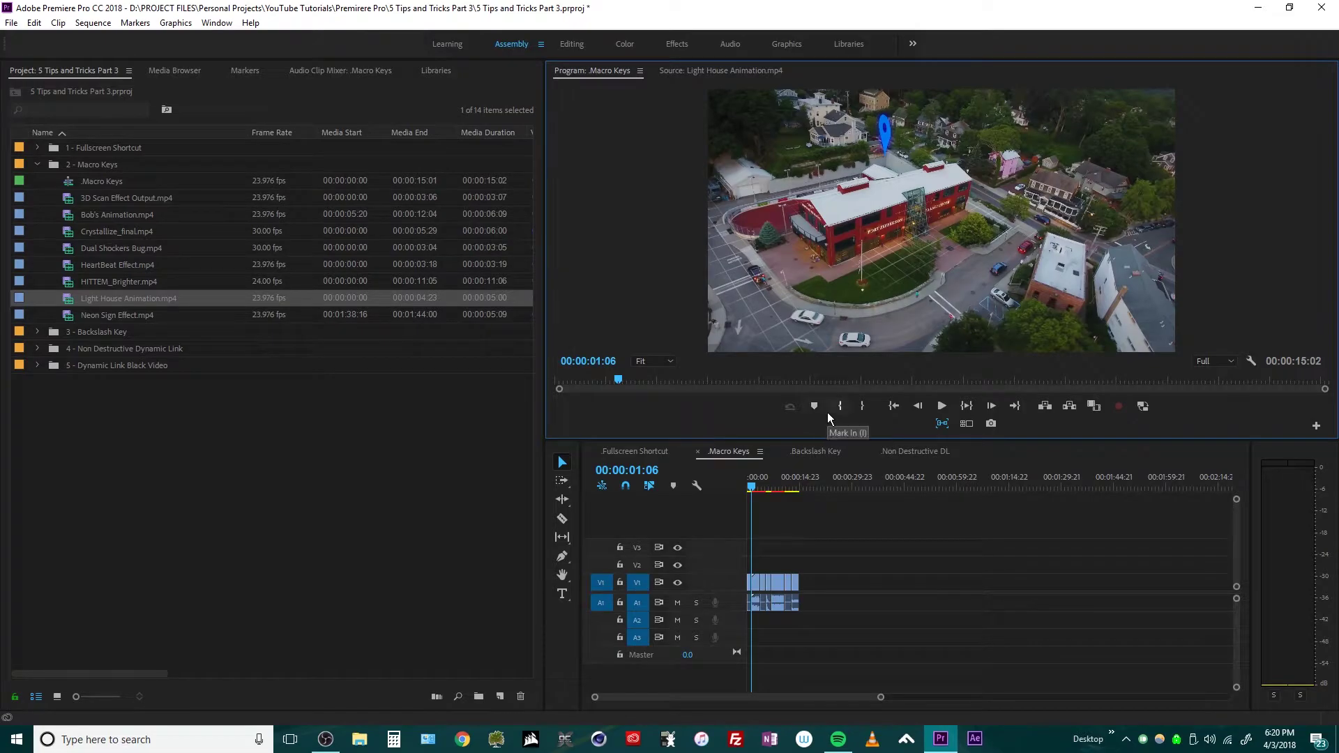
pyautogui.click(738, 73)
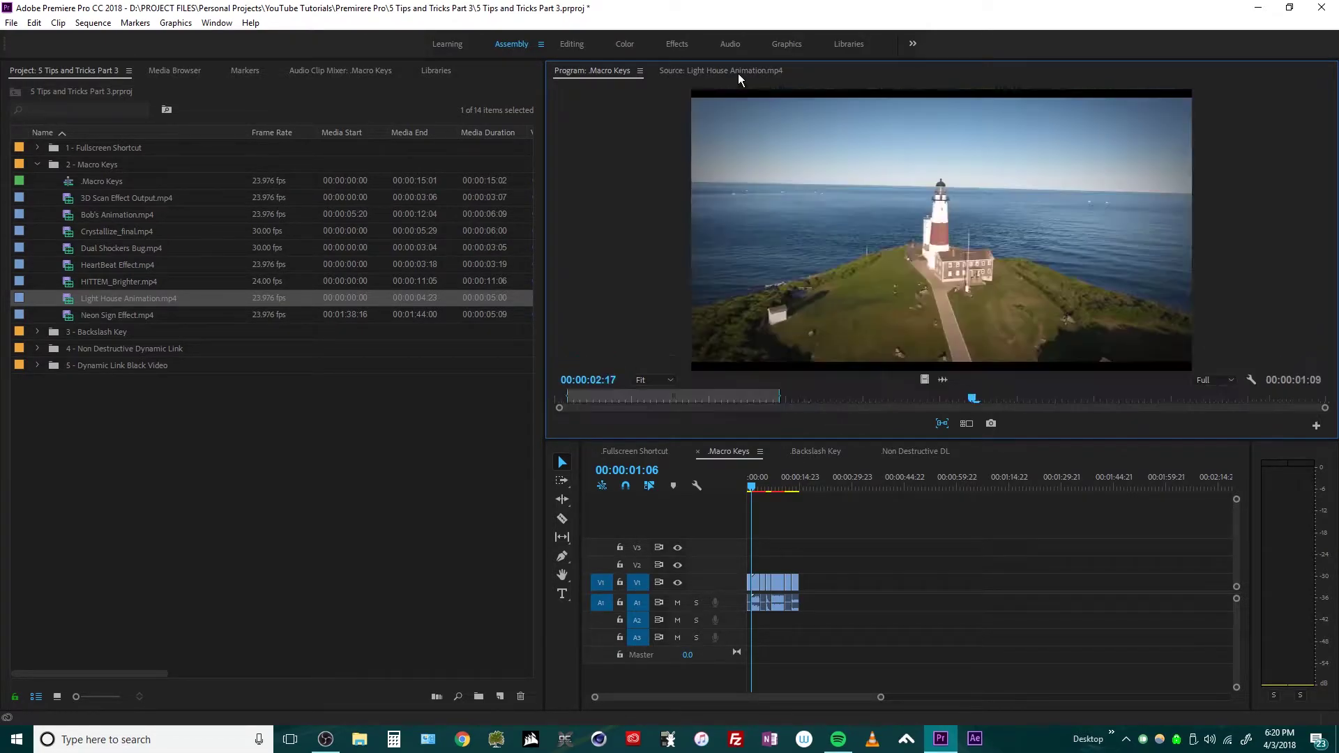
pyautogui.click(673, 400)
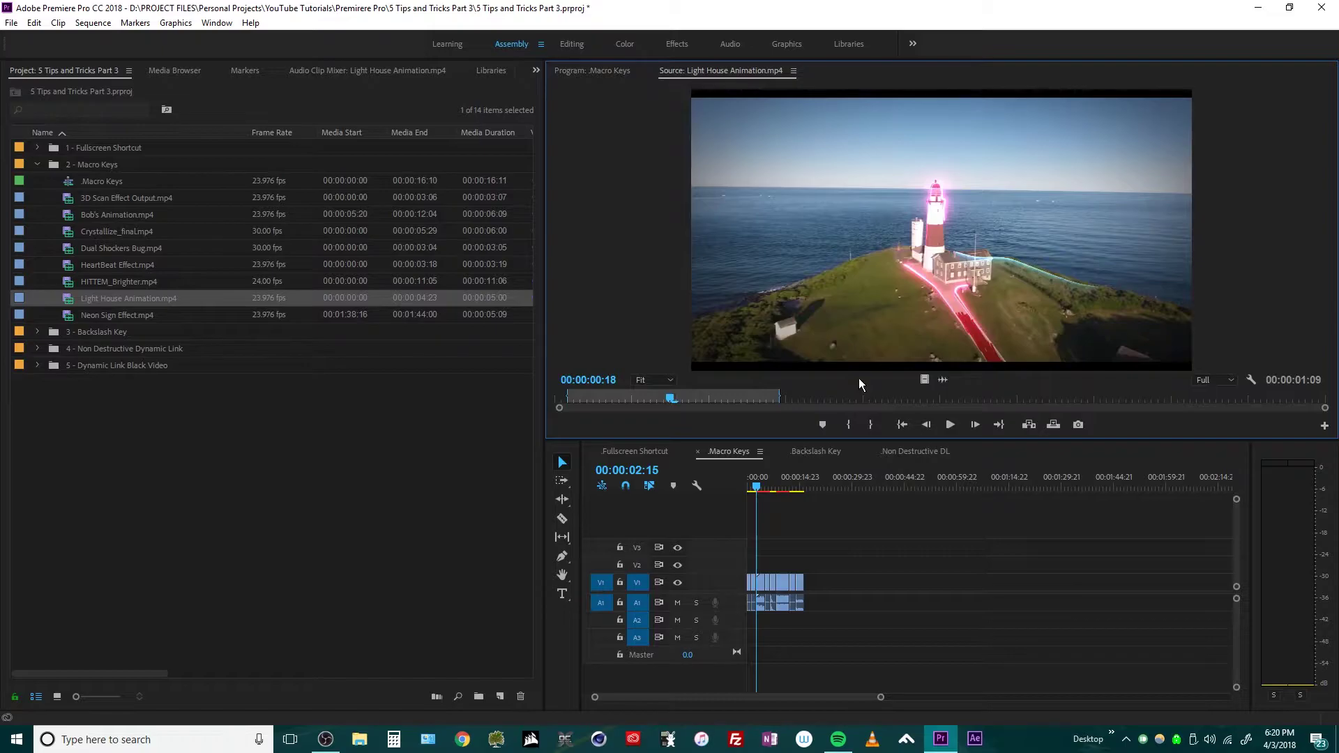
# Step: Mark the In point of Light House Animation.mp4 at 00:00:03:05 and insert the range into the Macro Keys sequence at 00:00:02:15
pyautogui.moveTo(813, 397); pyautogui.dragTo(1048, 397)
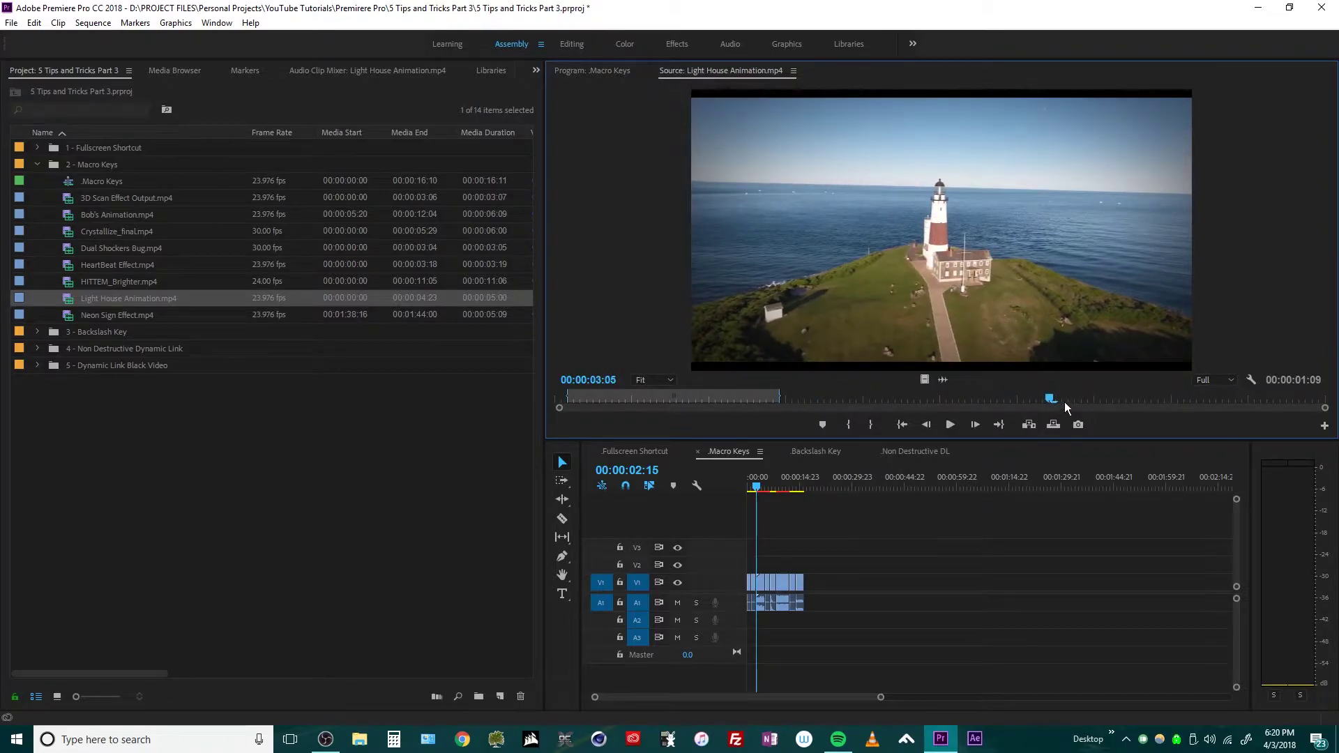
pyautogui.press('i')
pyautogui.click(1152, 397)
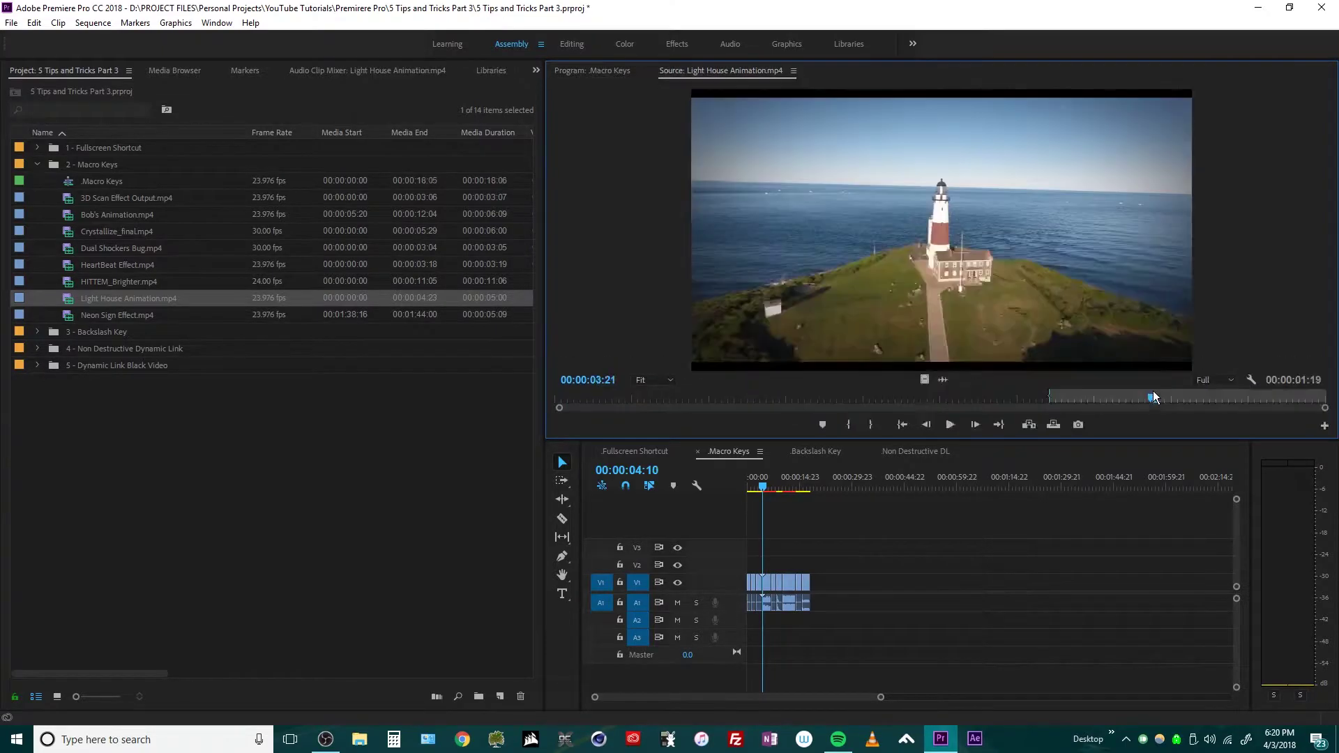
pyautogui.moveTo(1155, 398); pyautogui.dragTo(1093, 410)
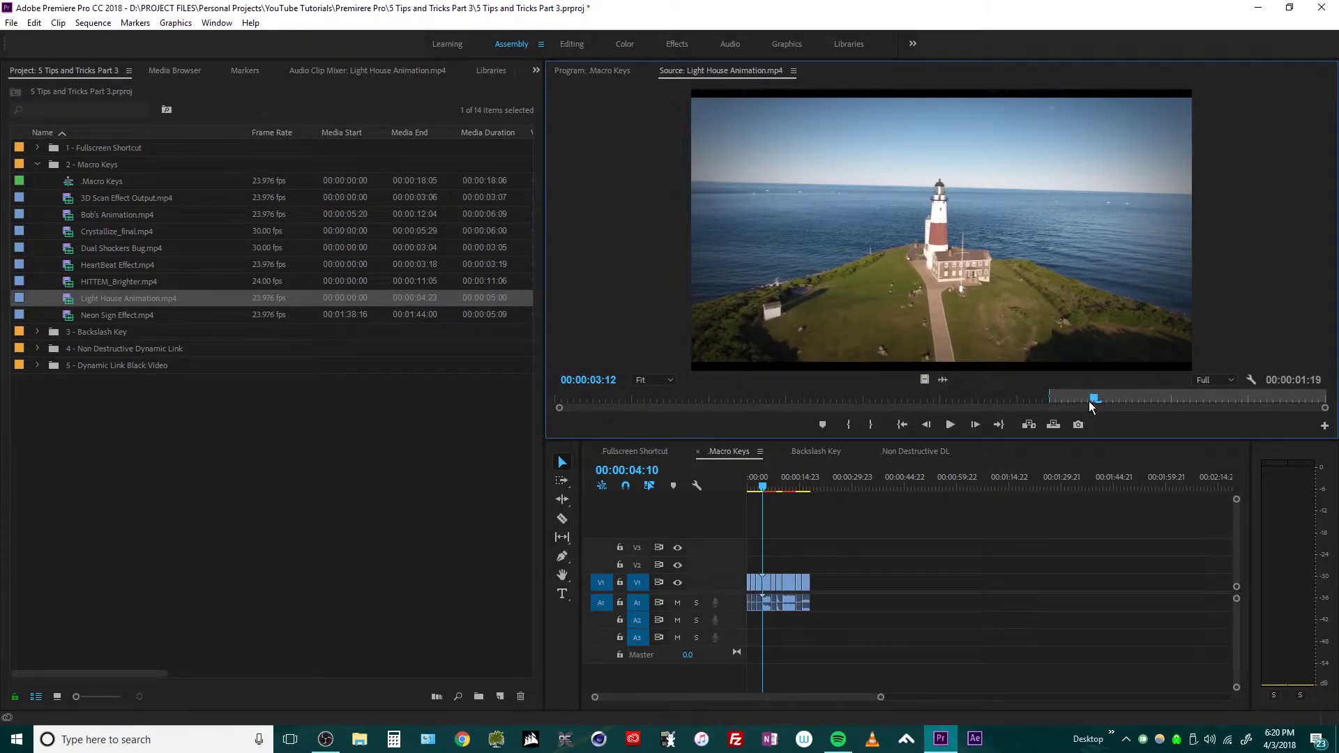
# Step: Collapse the 2 - Macro Keys bin and bring up the Backslash Key sequence
pyautogui.click(908, 551)
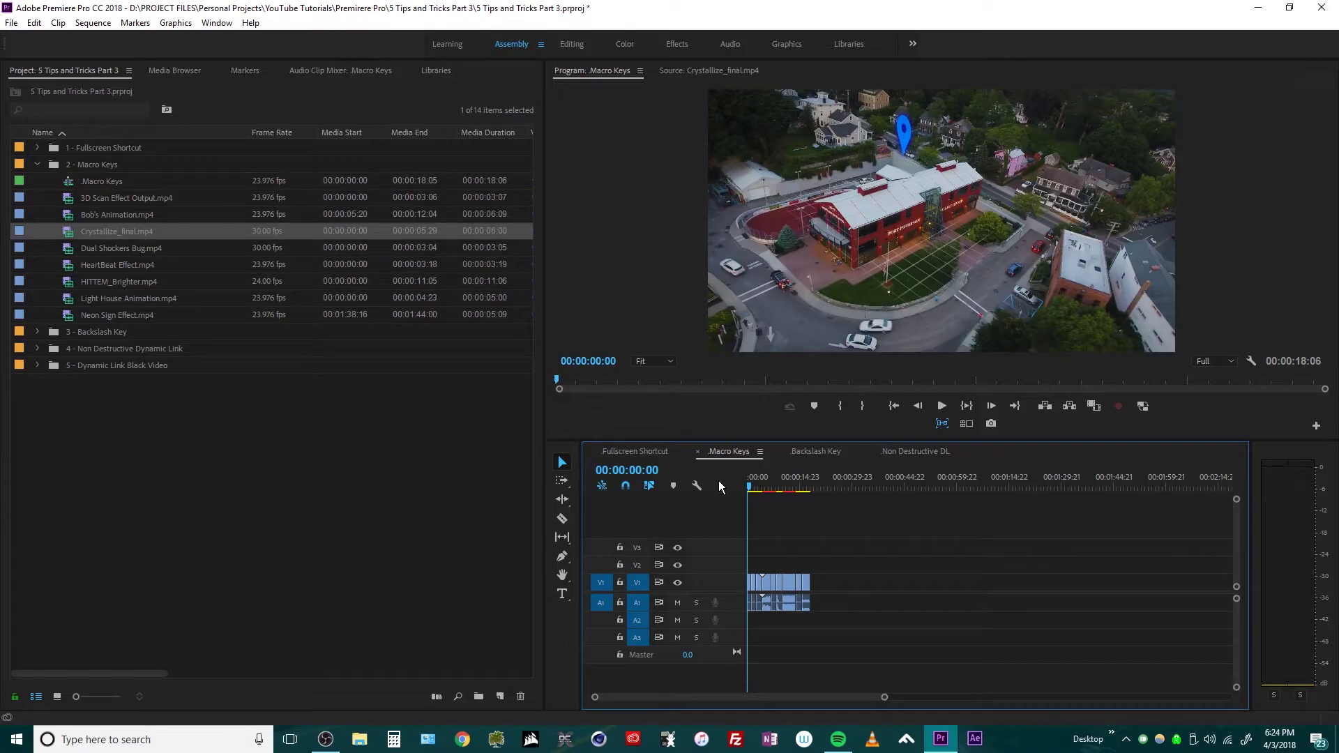
pyautogui.click(37, 165)
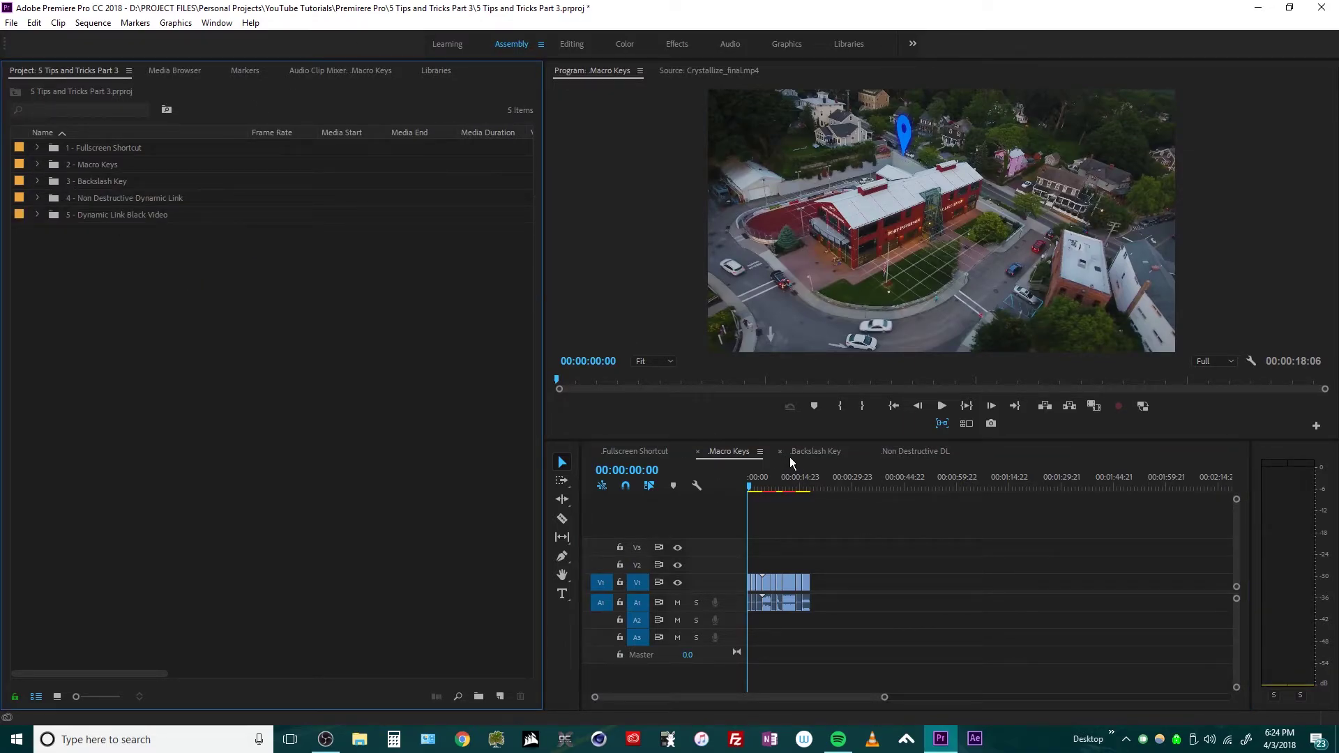
pyautogui.click(809, 457)
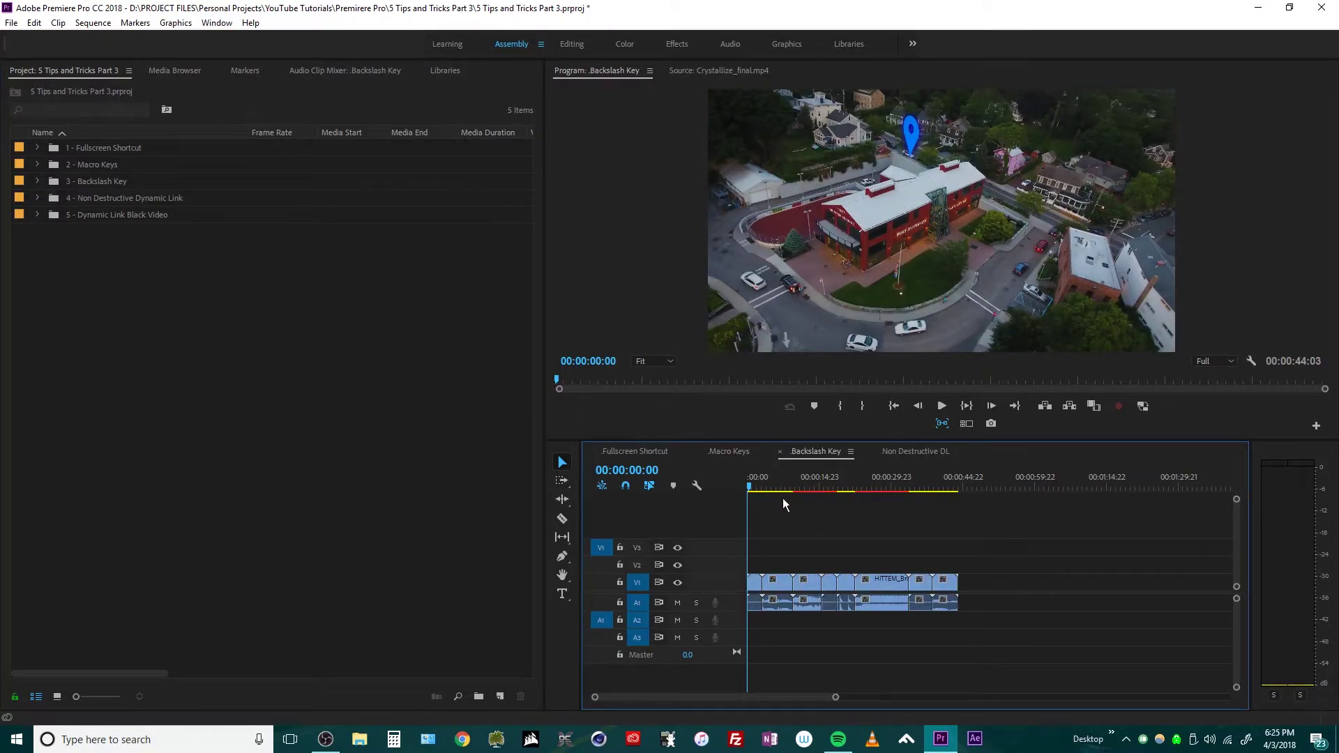
# Step: Zoom the timeline in on the Dual Shockers Bug.mp4 clip at 00:00:16:10 and fit the whole sequence in view
pyautogui.moveTo(834, 697); pyautogui.dragTo(798, 707)
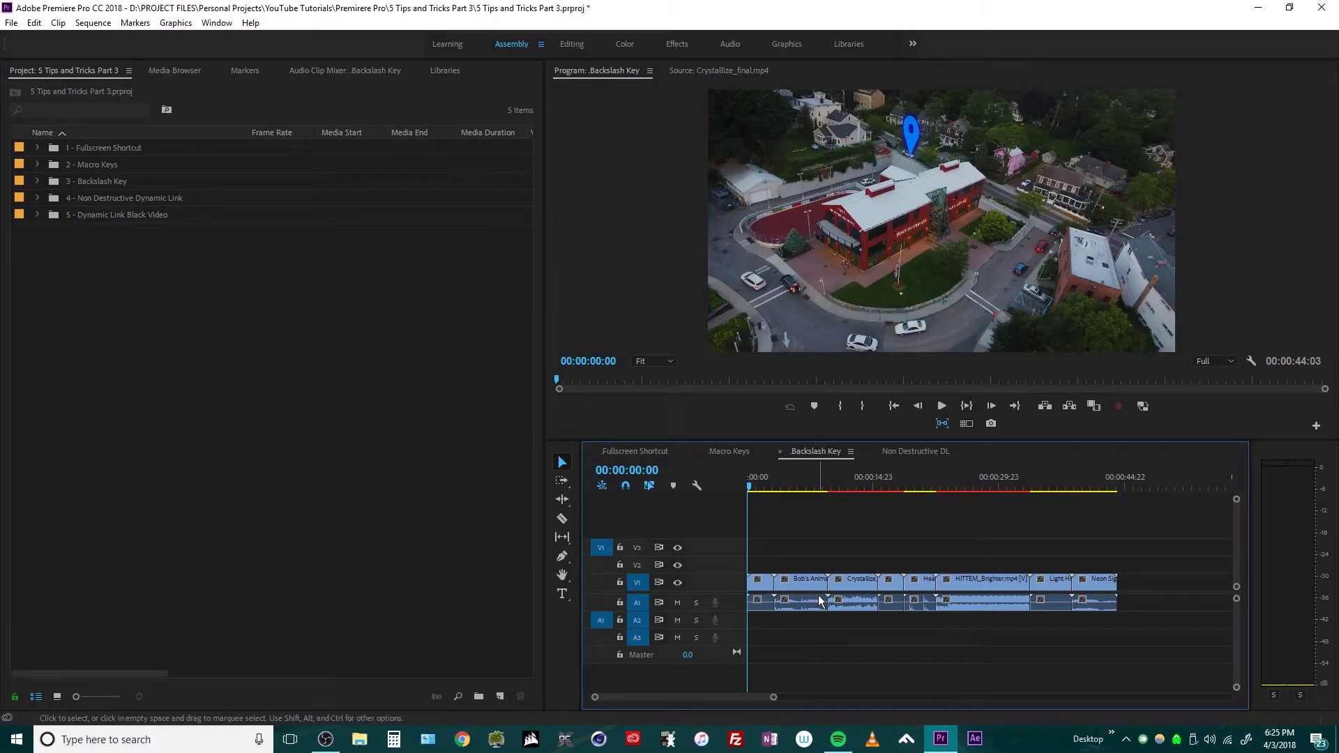
pyautogui.moveTo(773, 697); pyautogui.dragTo(666, 701)
pyautogui.click(955, 488)
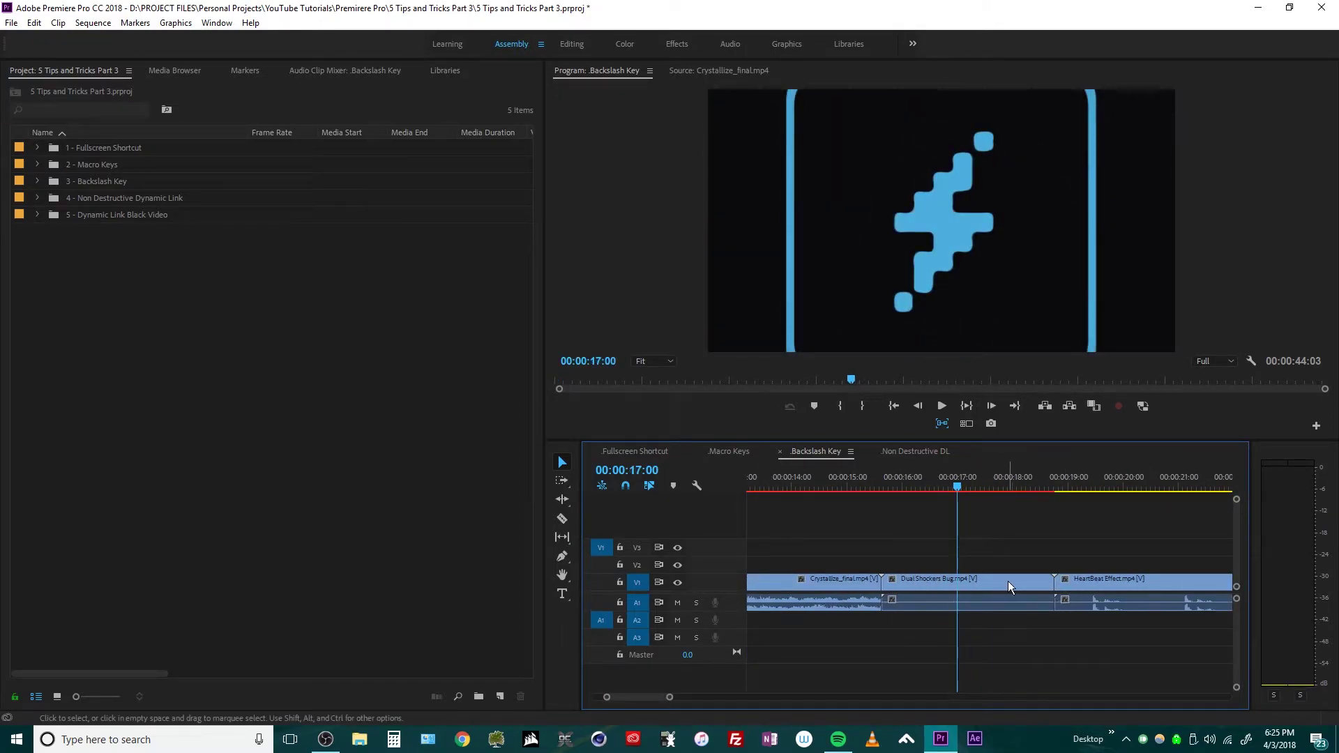
pyautogui.click(922, 488)
pyautogui.press('\\')
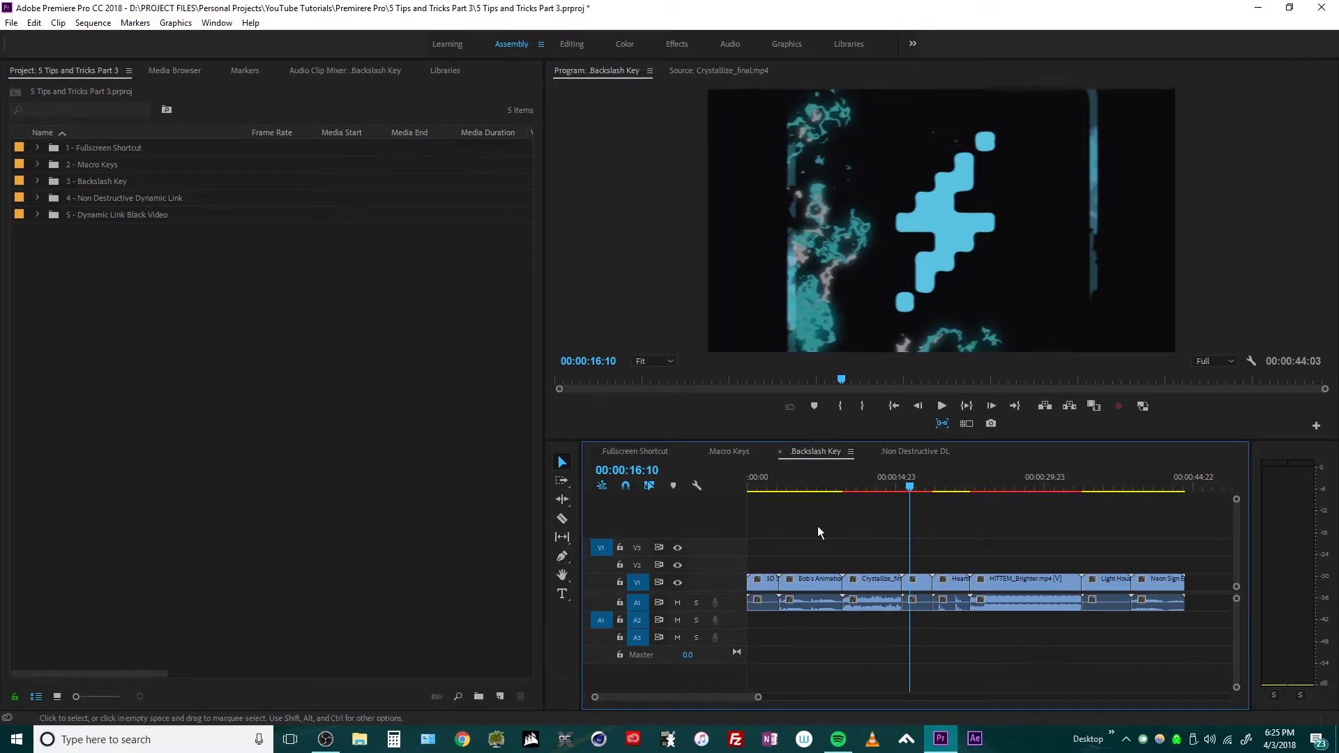
# Step: Move the last clip of the Backslash Key sequence to end at 00:04:50:14 and fit the whole sequence in the timeline
pyautogui.moveTo(759, 702); pyautogui.dragTo(1031, 698)
pyautogui.moveTo(811, 595); pyautogui.dragTo(1187, 596)
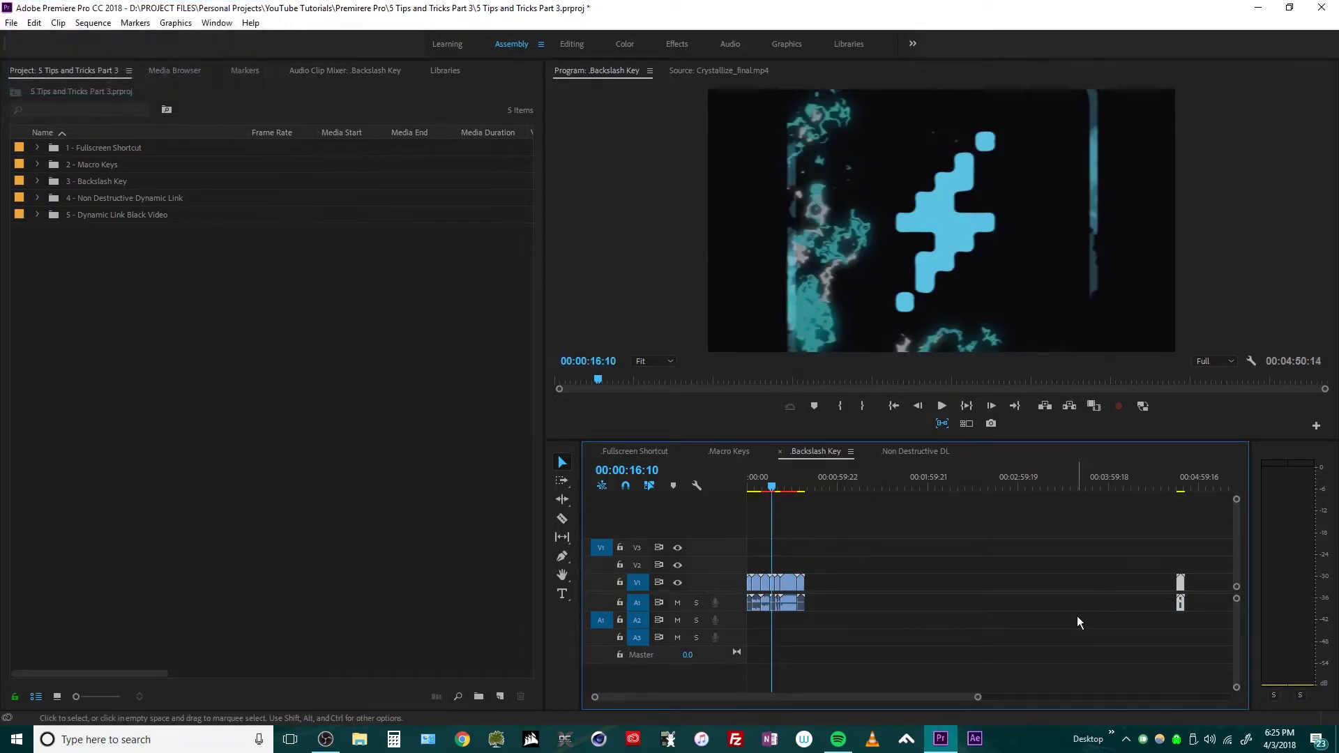
pyautogui.moveTo(972, 700); pyautogui.dragTo(837, 698)
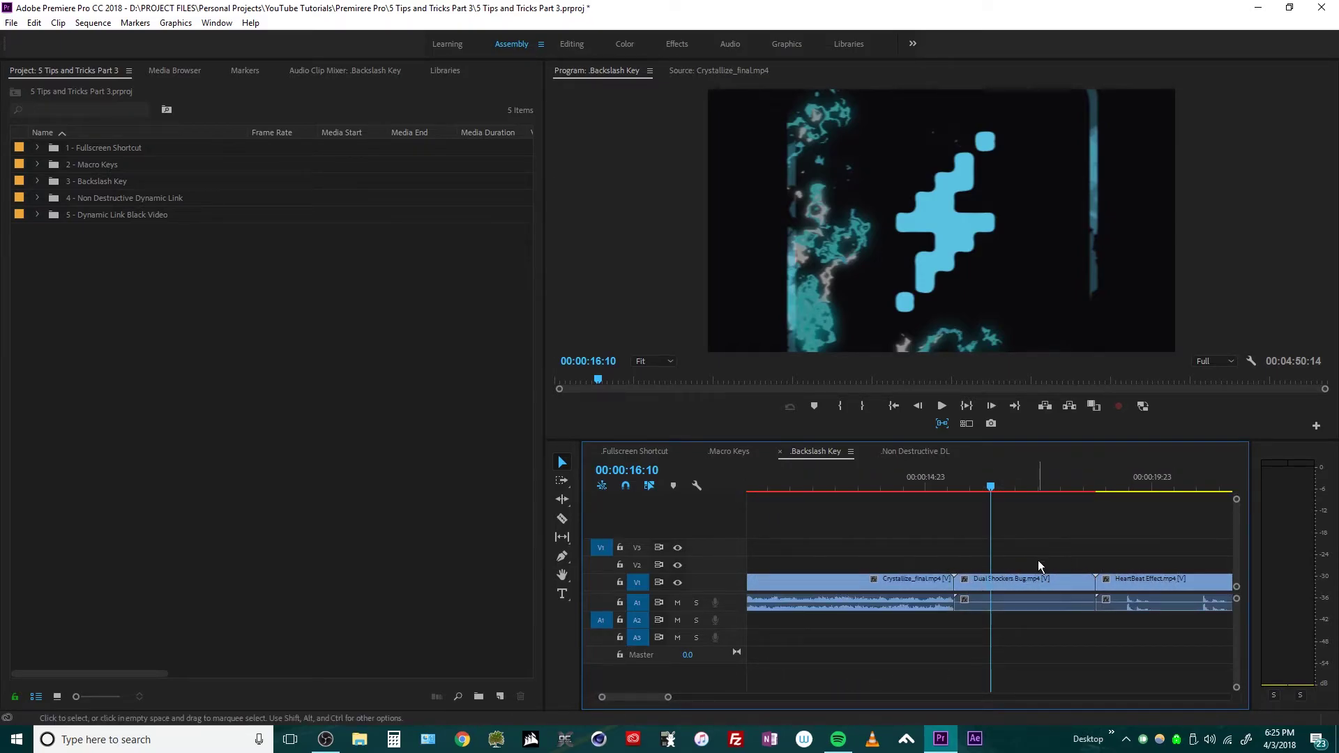
pyautogui.press('\\')
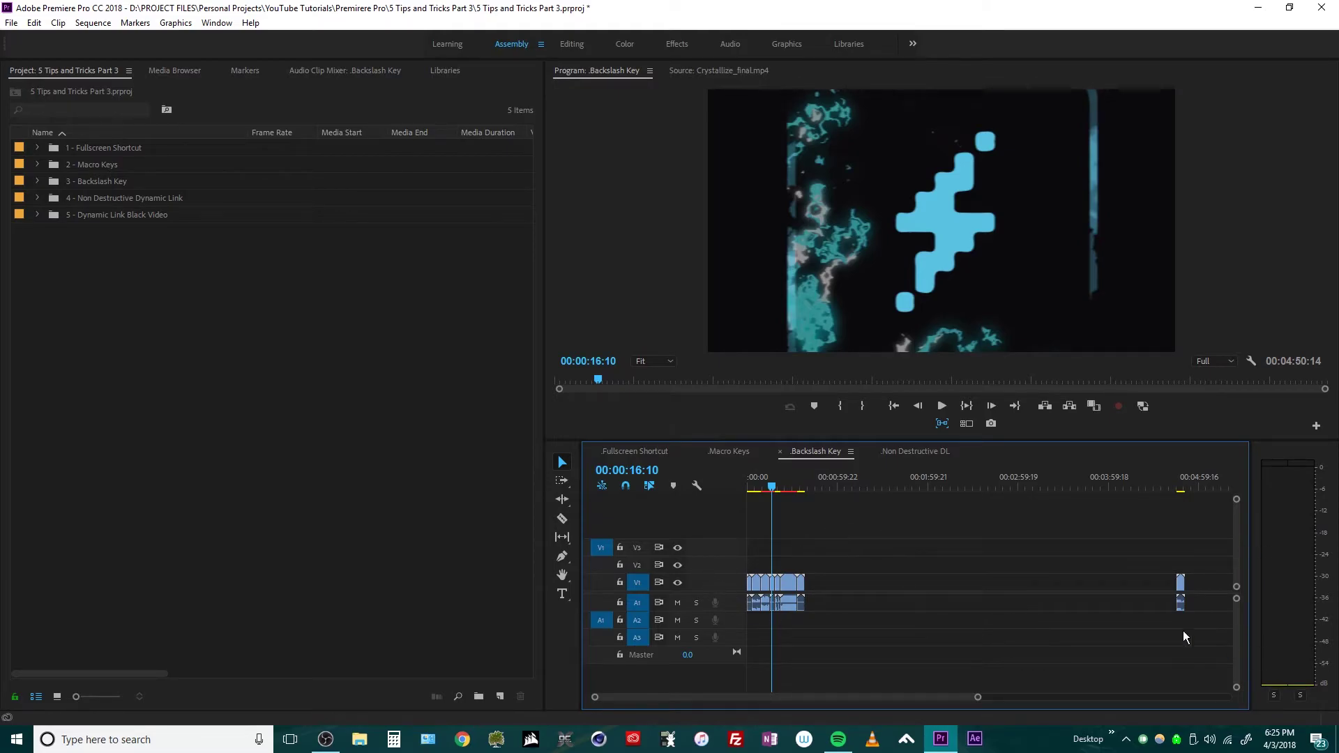
pyautogui.press('Down')
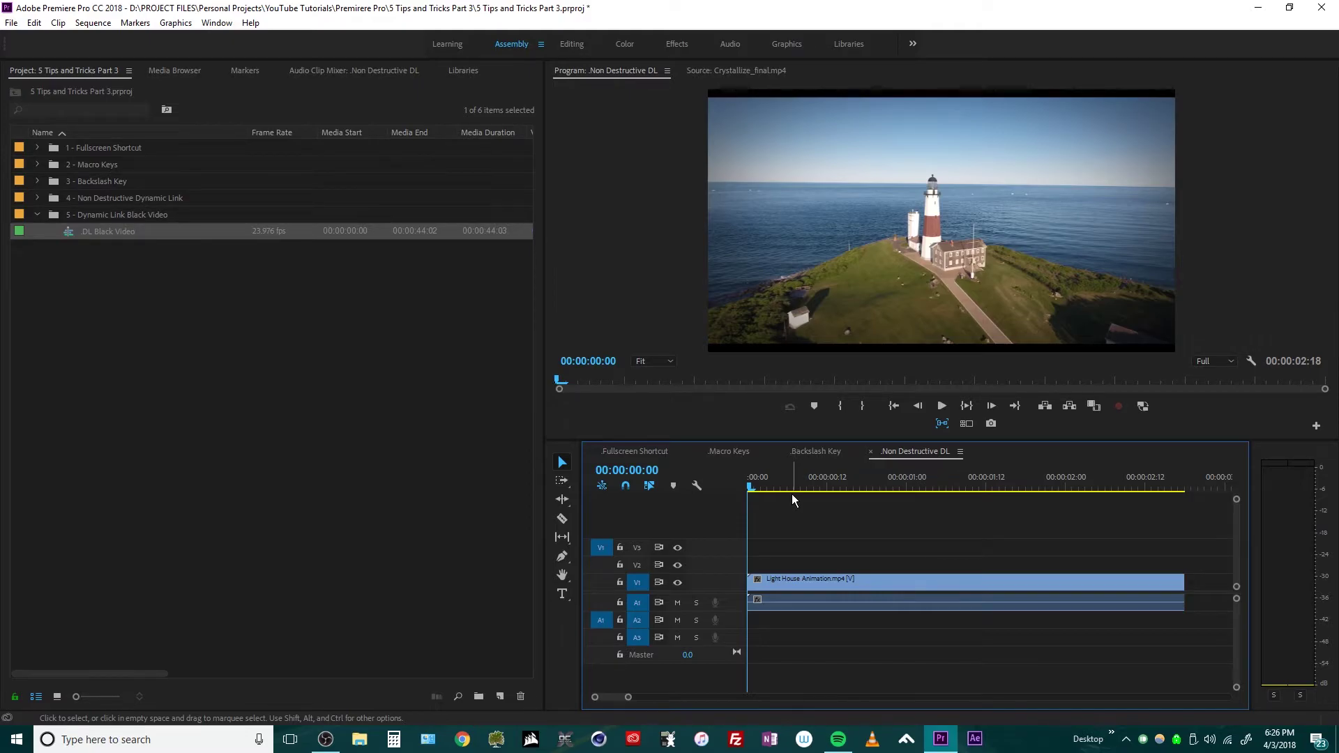
# Step: Play the start of the Non Destructive DL sequence and look up the After Effects replacement command for its Light House Animation.mp4 clip
pyautogui.press('space')
pyautogui.press('space')
pyautogui.click(897, 588)
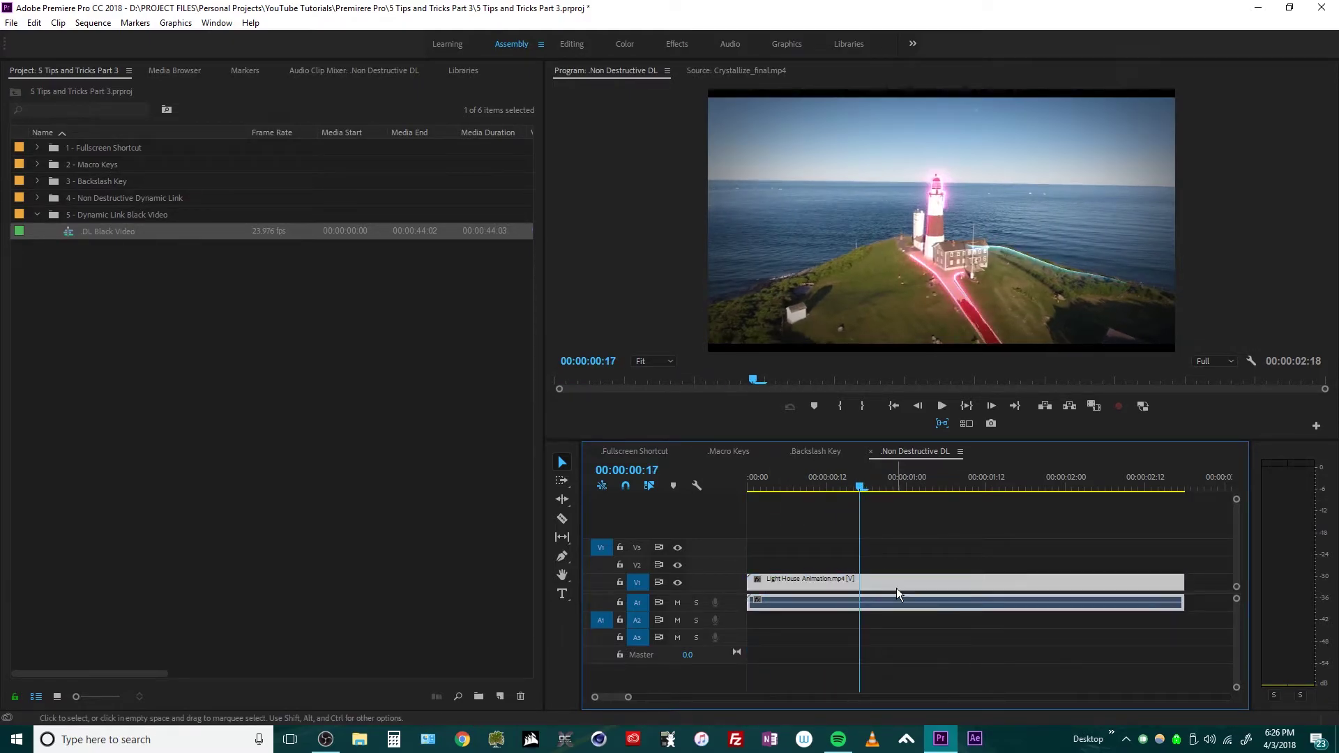
pyautogui.rightClick(897, 588)
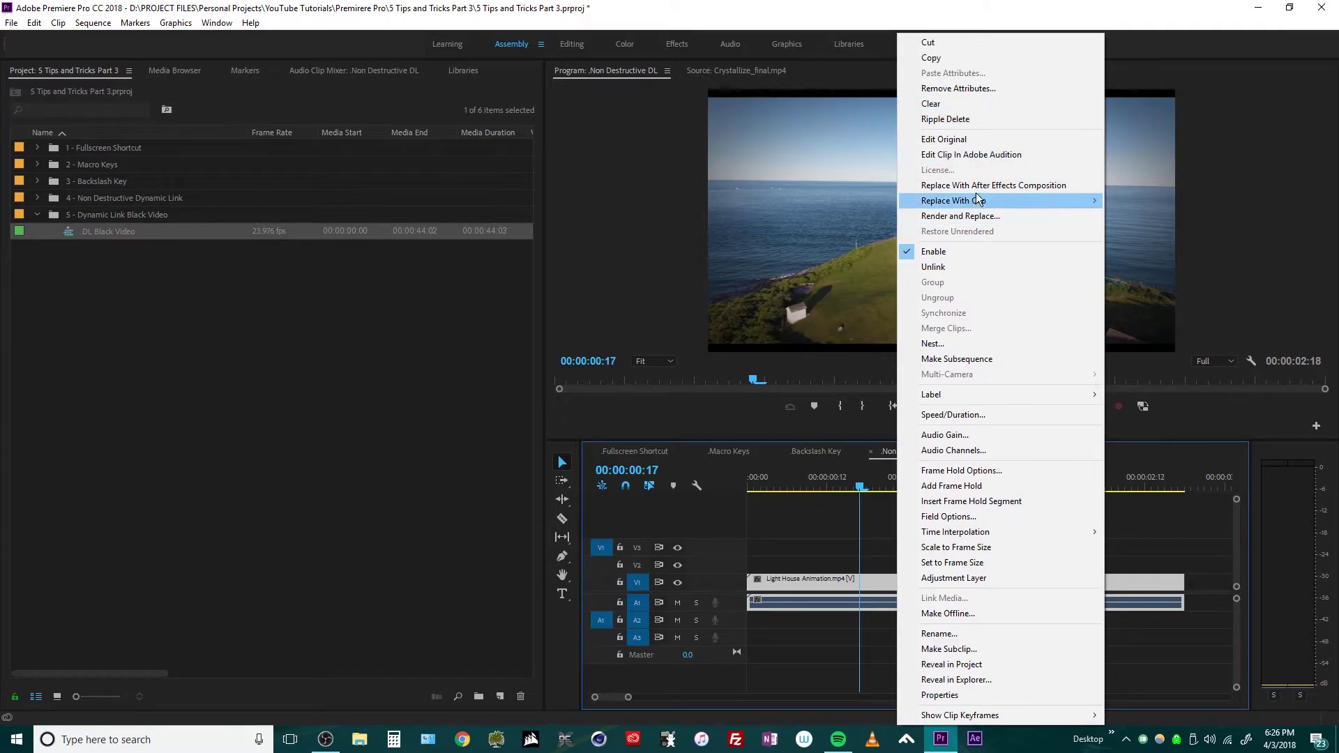
pyautogui.click(822, 562)
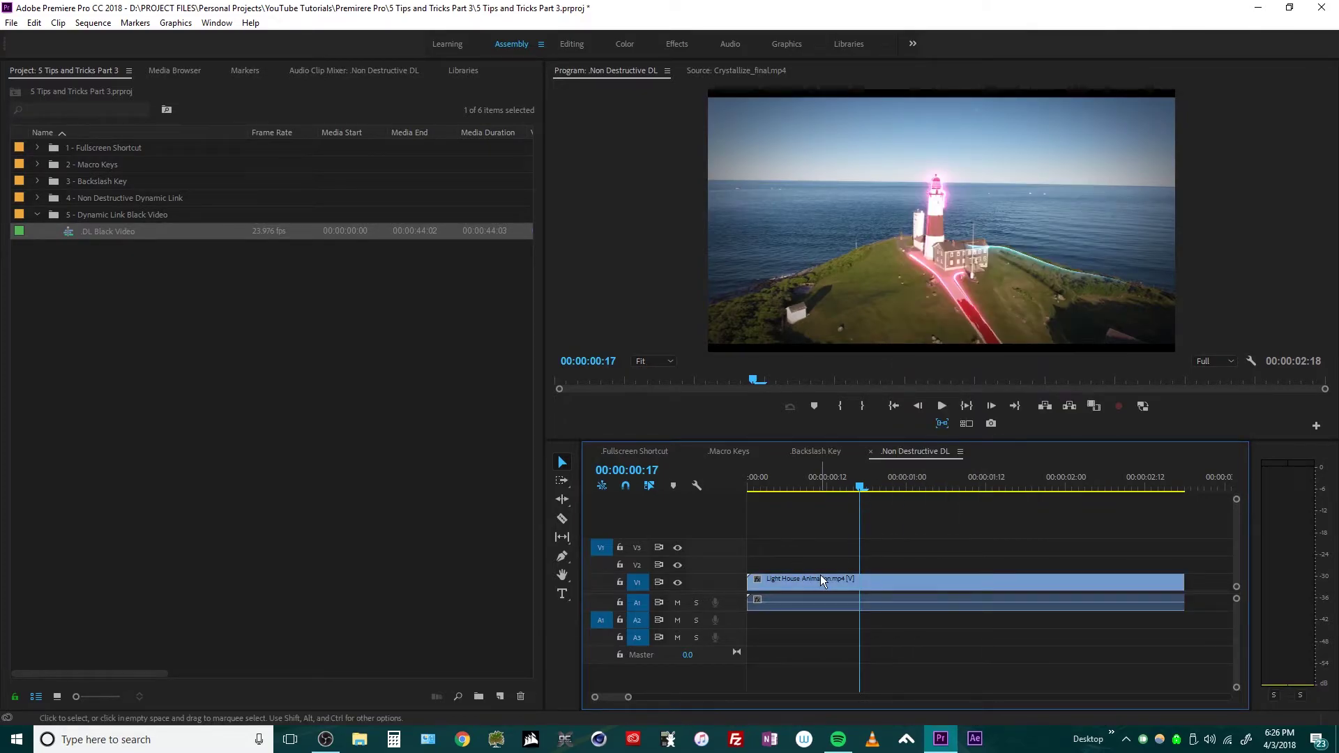
# Step: Duplicate the video of the Light House Animation.mp4 clip onto V2 and delete the copy
pyautogui.moveTo(809, 580); pyautogui.dragTo(807, 568)
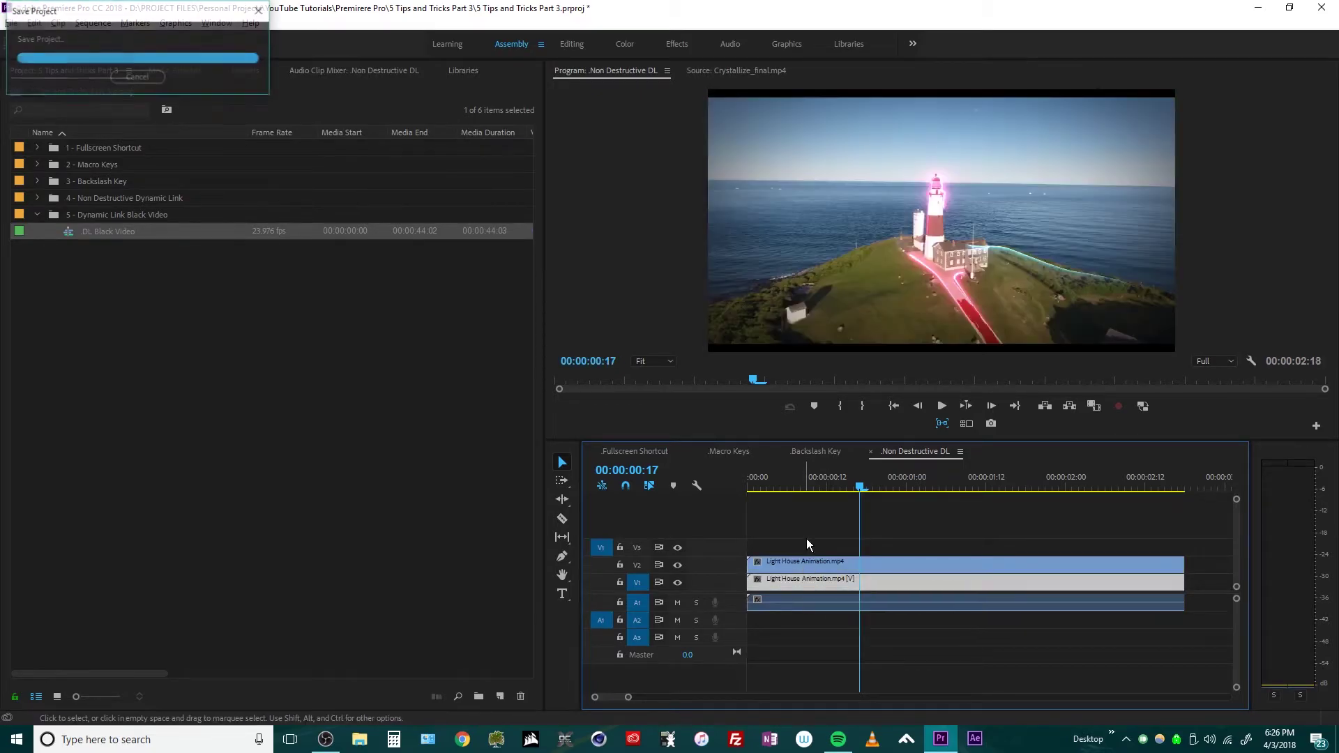
pyautogui.click(856, 562)
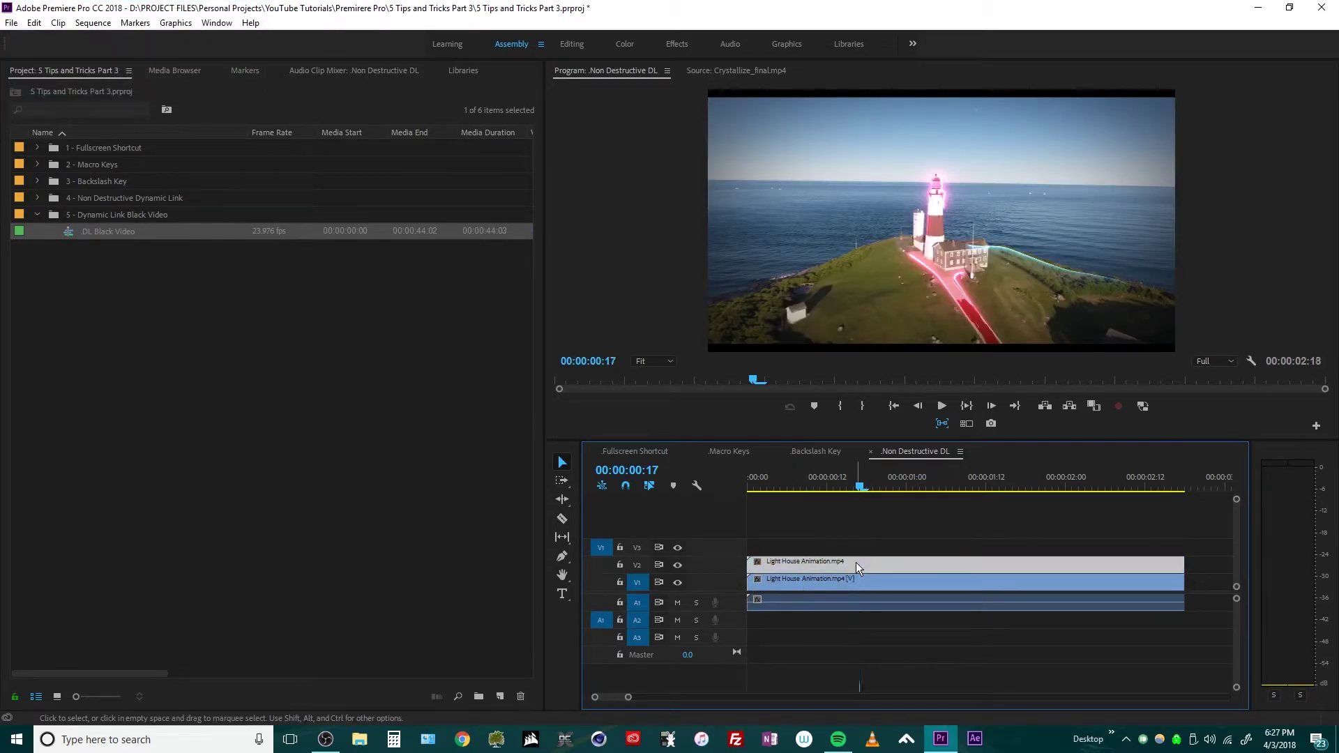
pyautogui.press('Delete')
# Step: Duplicate the Light House Animation.mp4 clip onto V2 and A2 at the sequence start and replace the copy with an After Effects composition
pyautogui.click(813, 580)
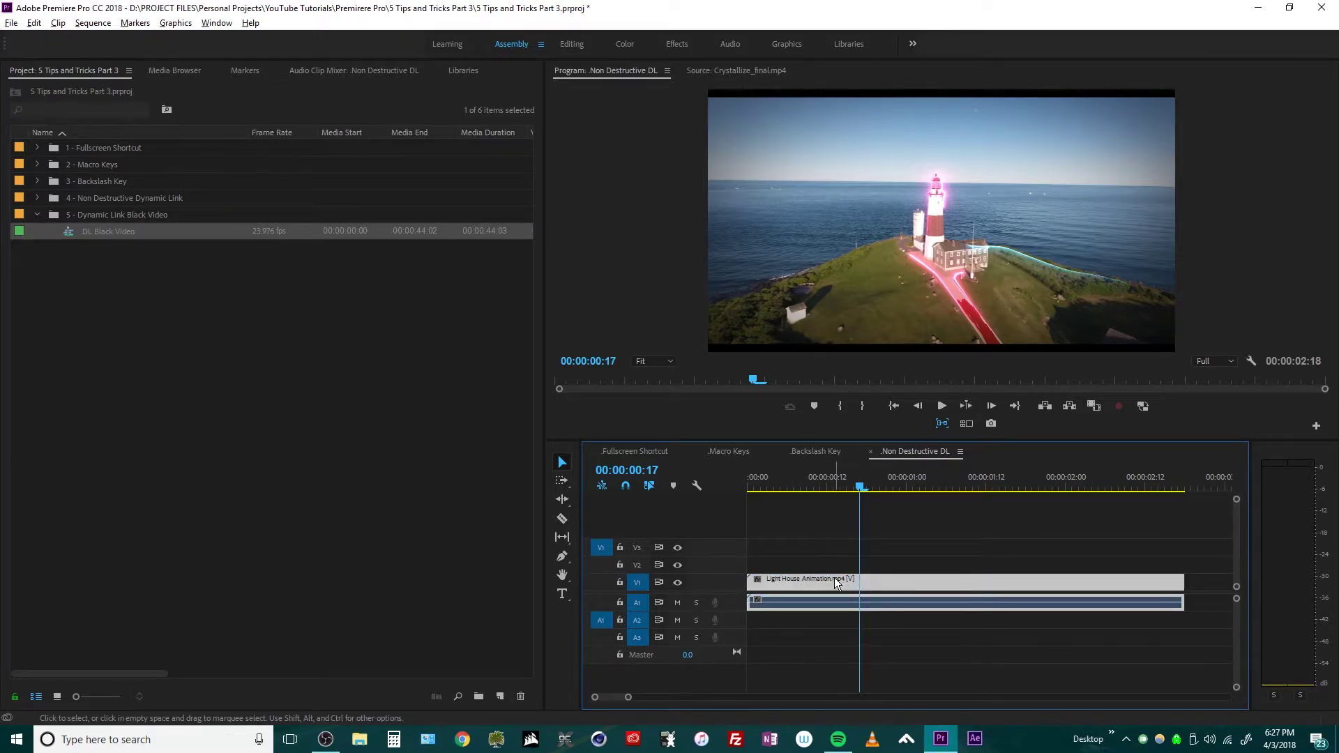
pyautogui.moveTo(848, 585); pyautogui.dragTo(1228, 592)
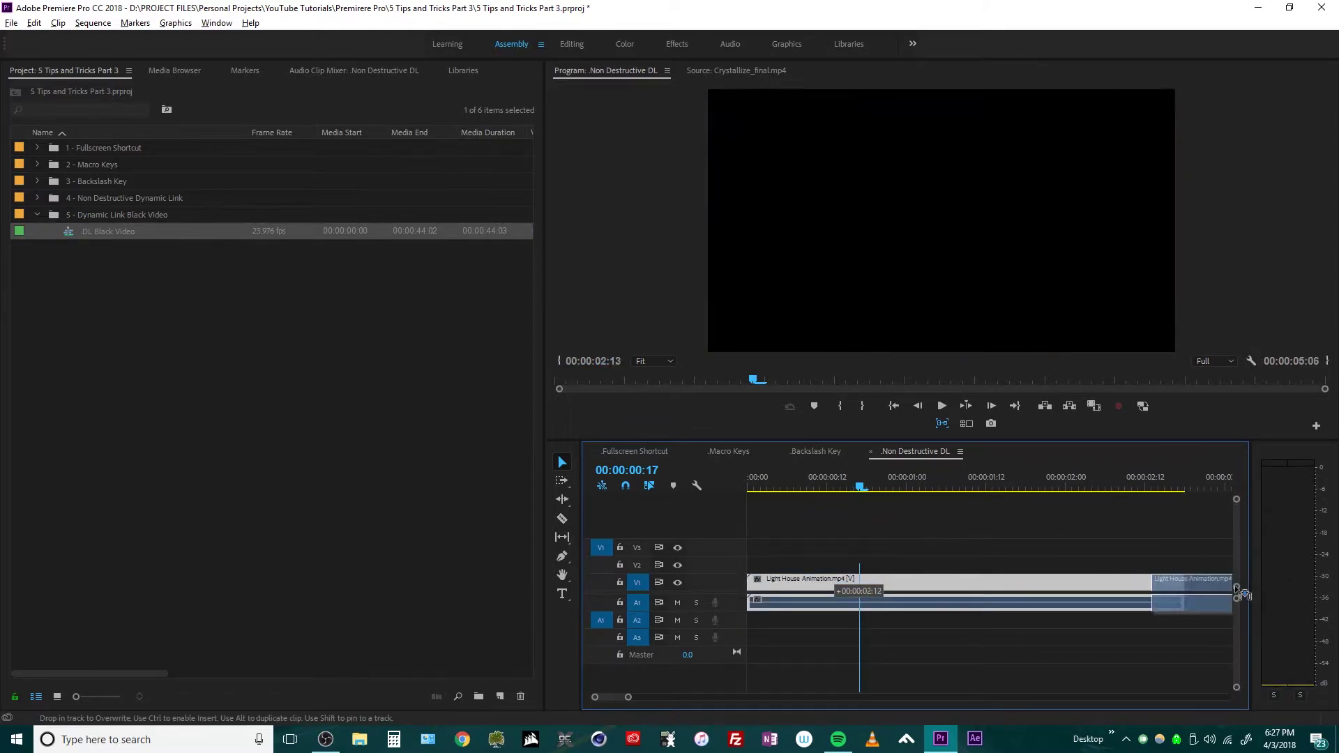
pyautogui.click(1171, 572)
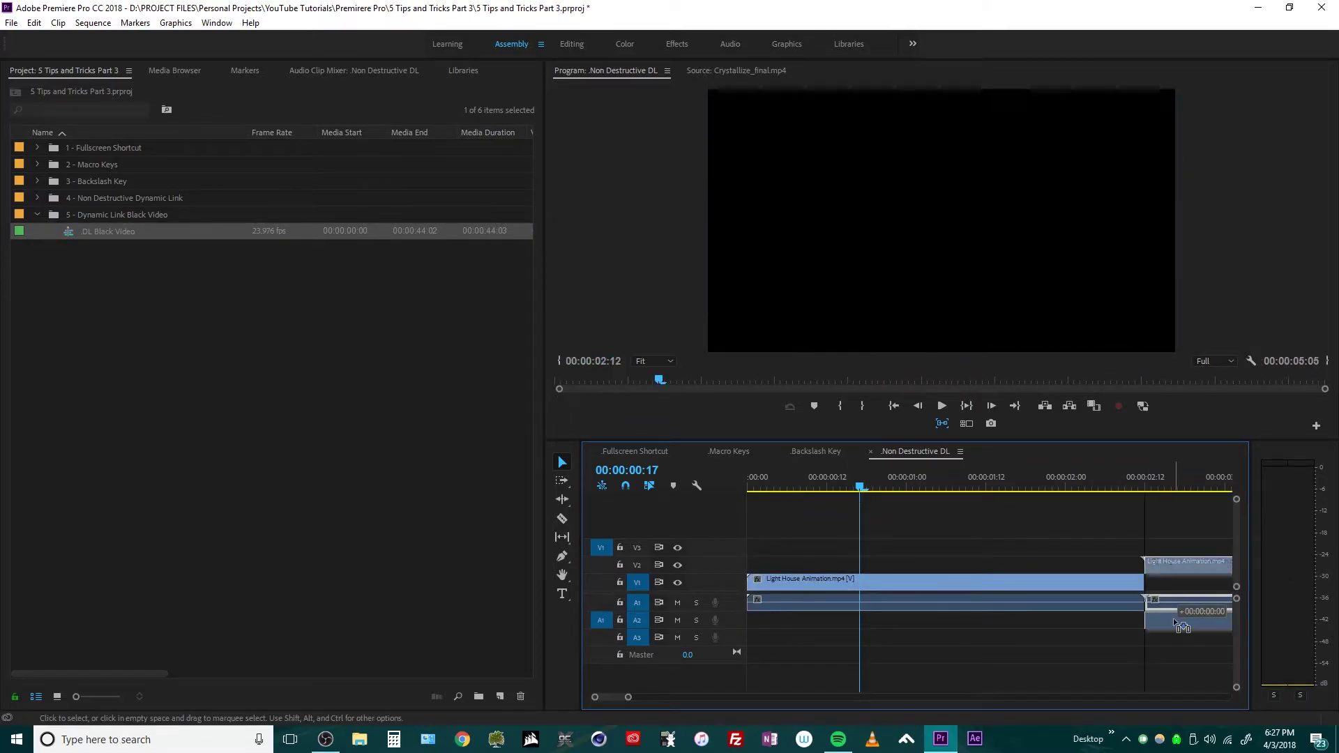
pyautogui.moveTo(1177, 596); pyautogui.dragTo(760, 579)
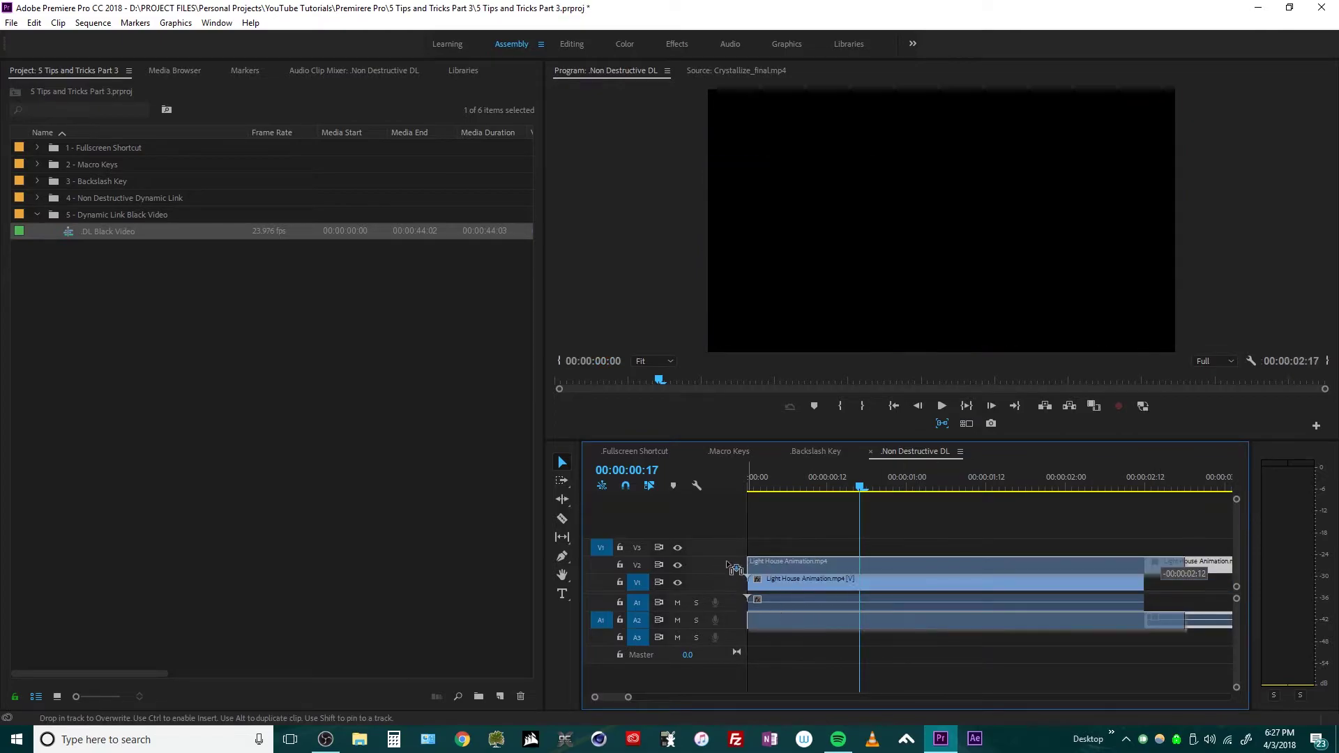
pyautogui.rightClick(905, 564)
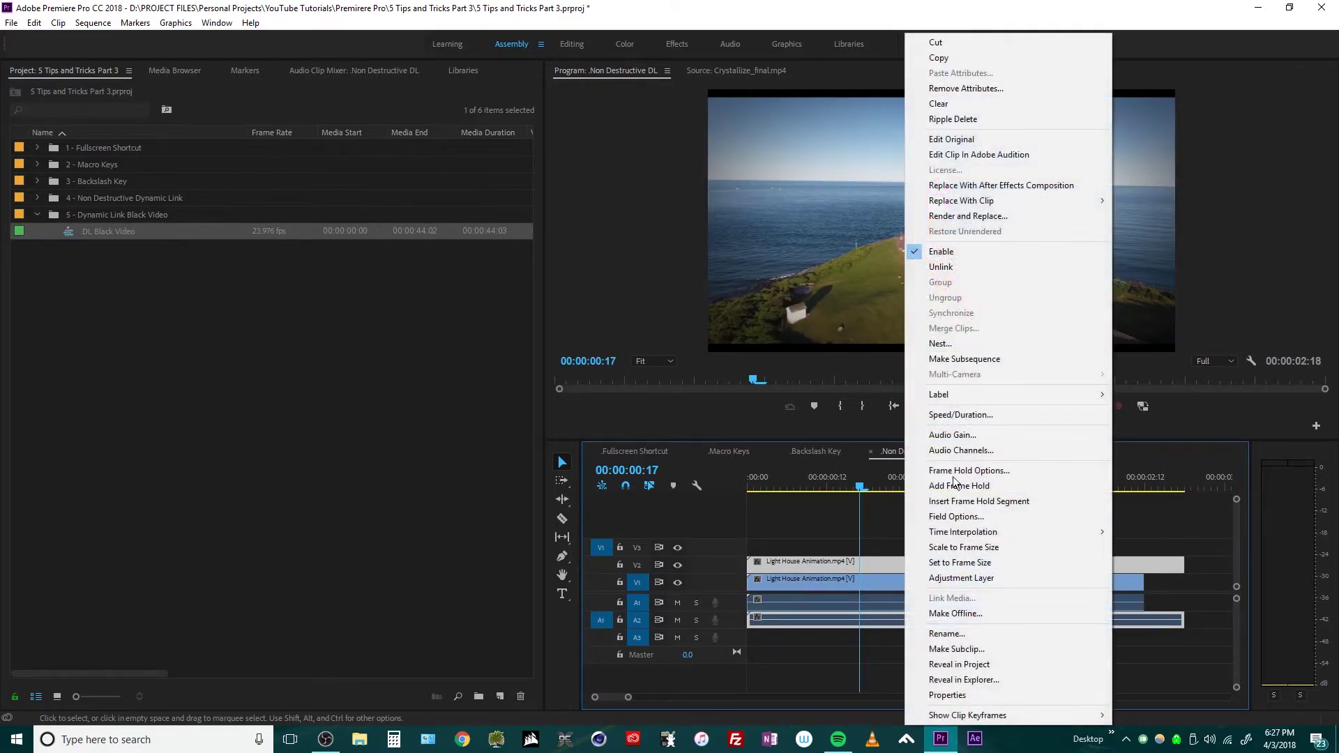
pyautogui.click(1019, 185)
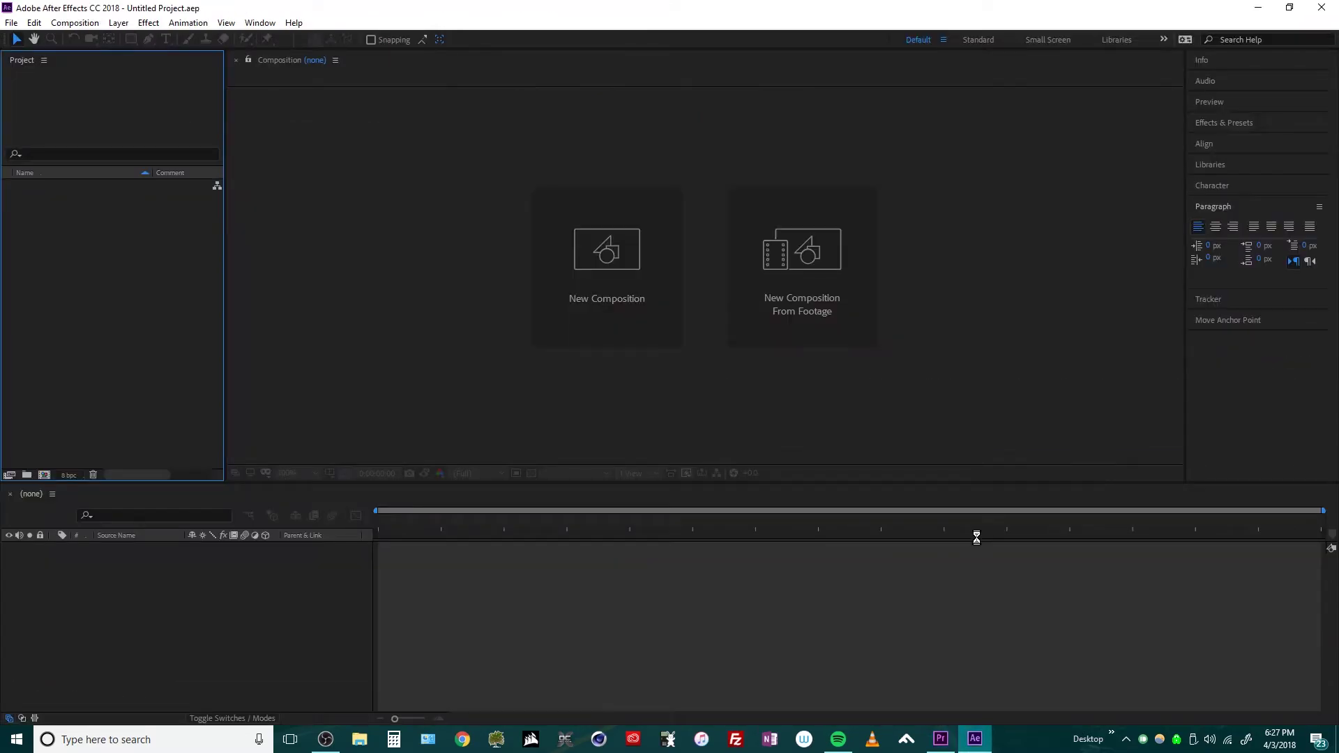
# Step: Cancel saving the After Effects project and abandon replacing the Light House Animation.mp4 copy in Premiere Pro
pyautogui.click(940, 740)
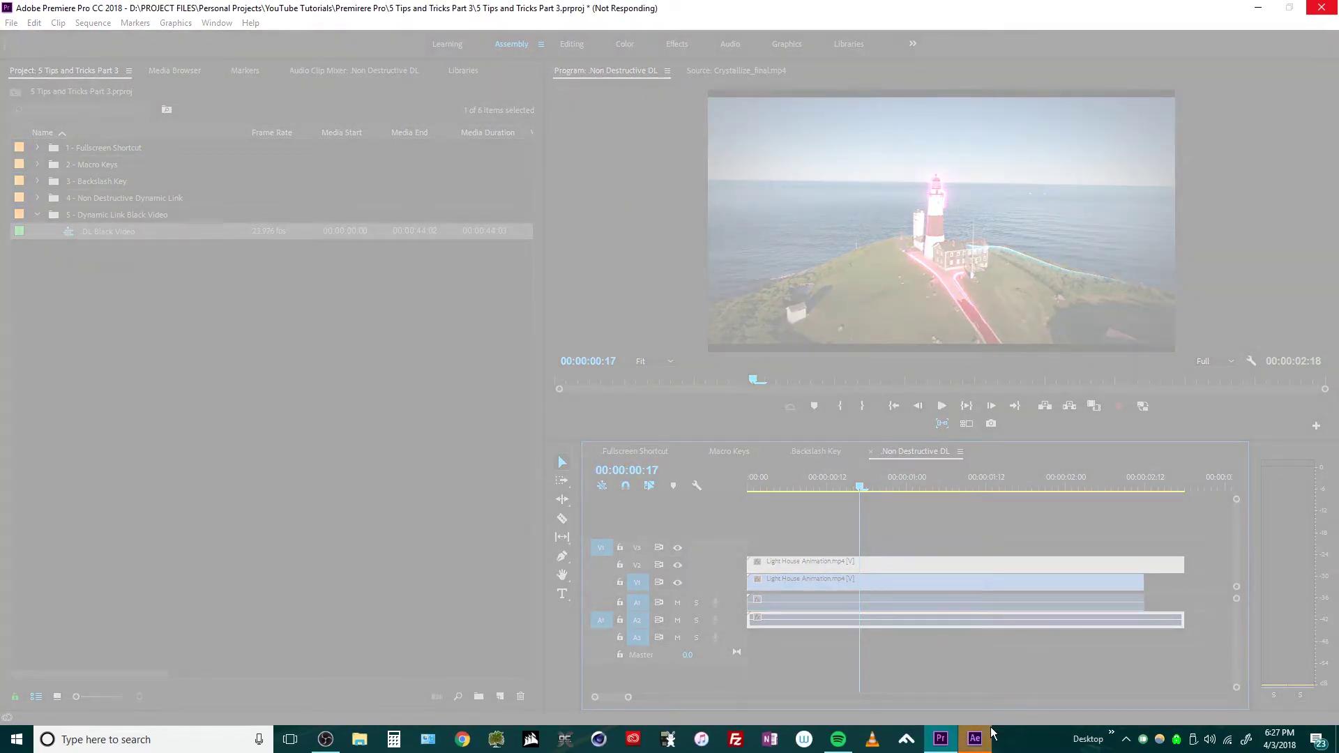
pyautogui.click(985, 736)
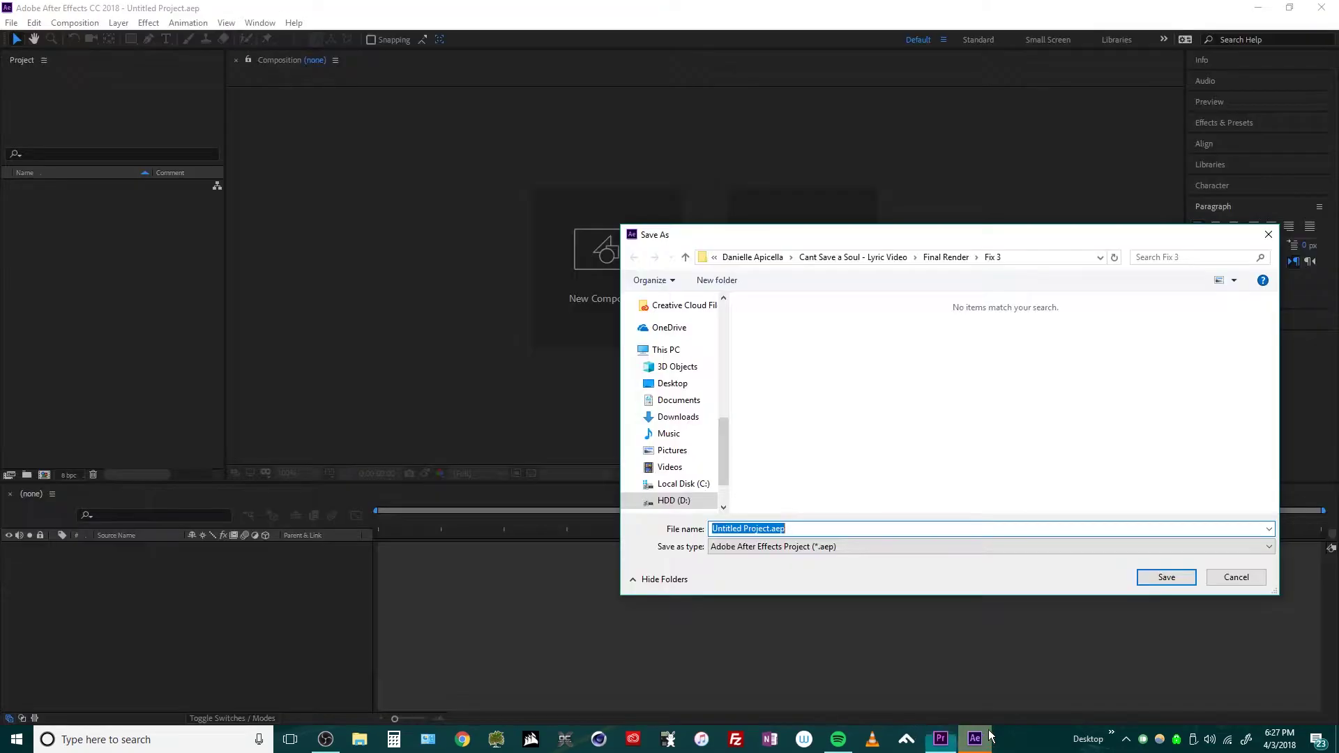
pyautogui.click(1234, 578)
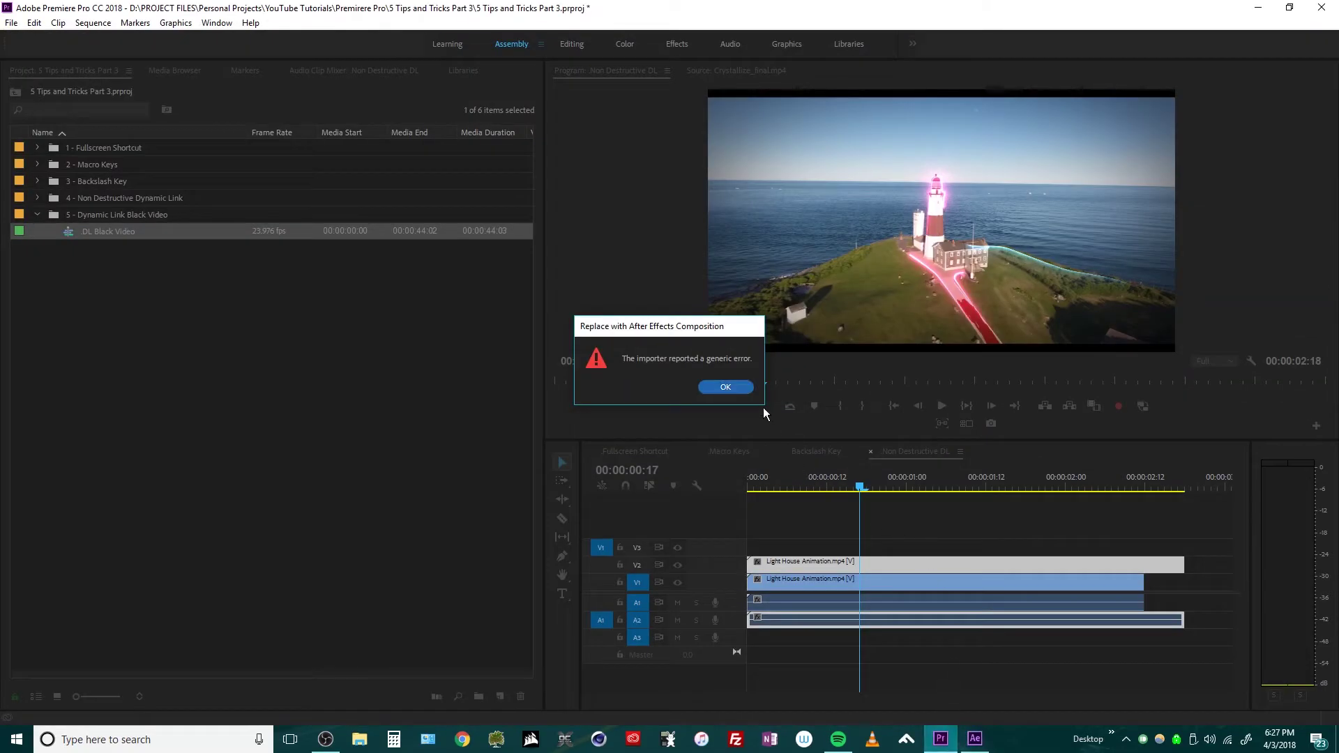
pyautogui.press('Return')
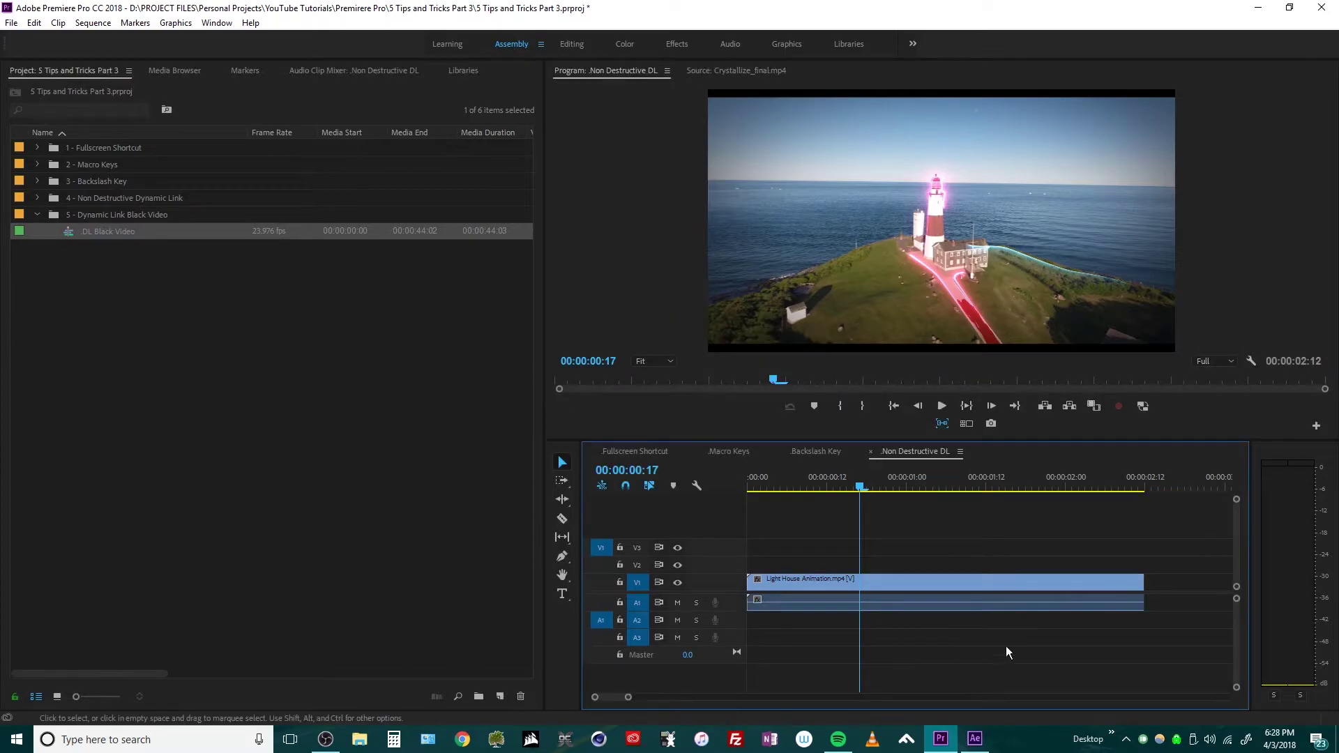
# Step: Open the DL Black Video sequence and move the playhead to 00:00:02:06 over the 3D Scan Effect Output.mp4 clip
pyautogui.doubleClick(66, 231)
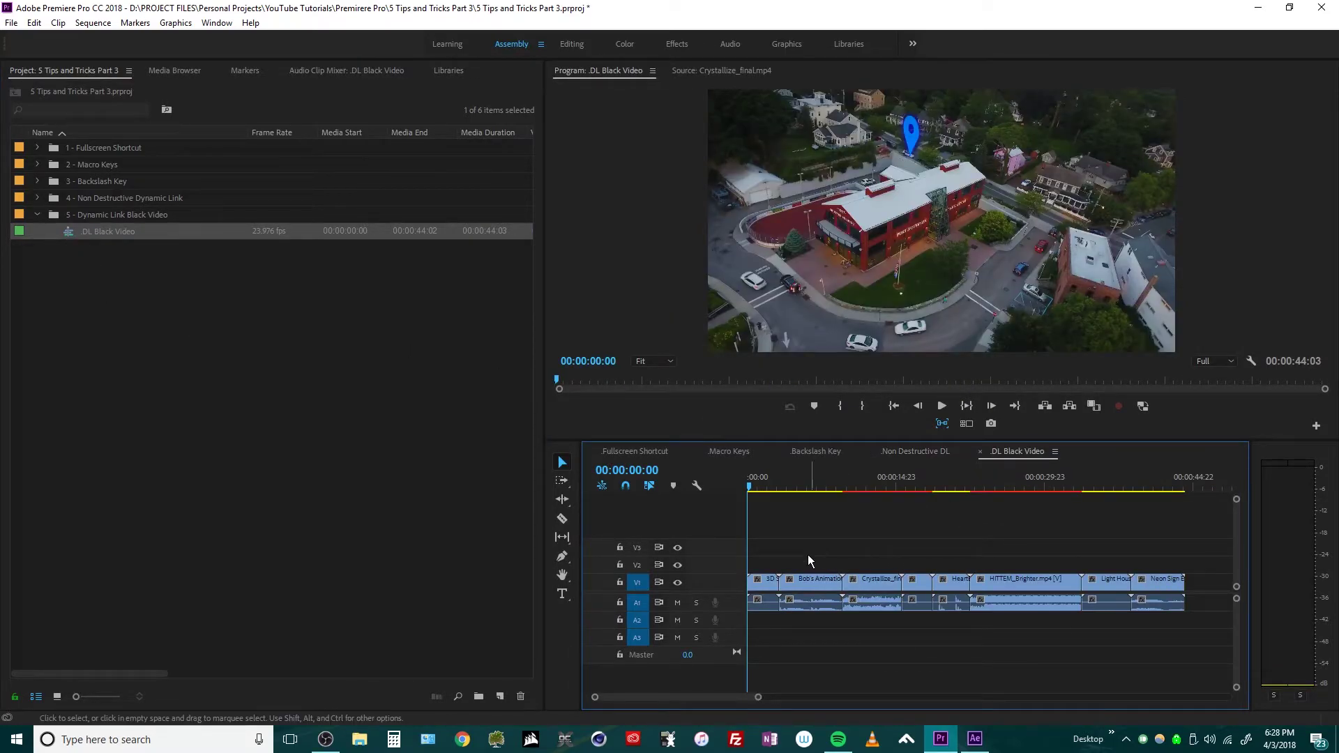
pyautogui.moveTo(762, 702); pyautogui.dragTo(712, 706)
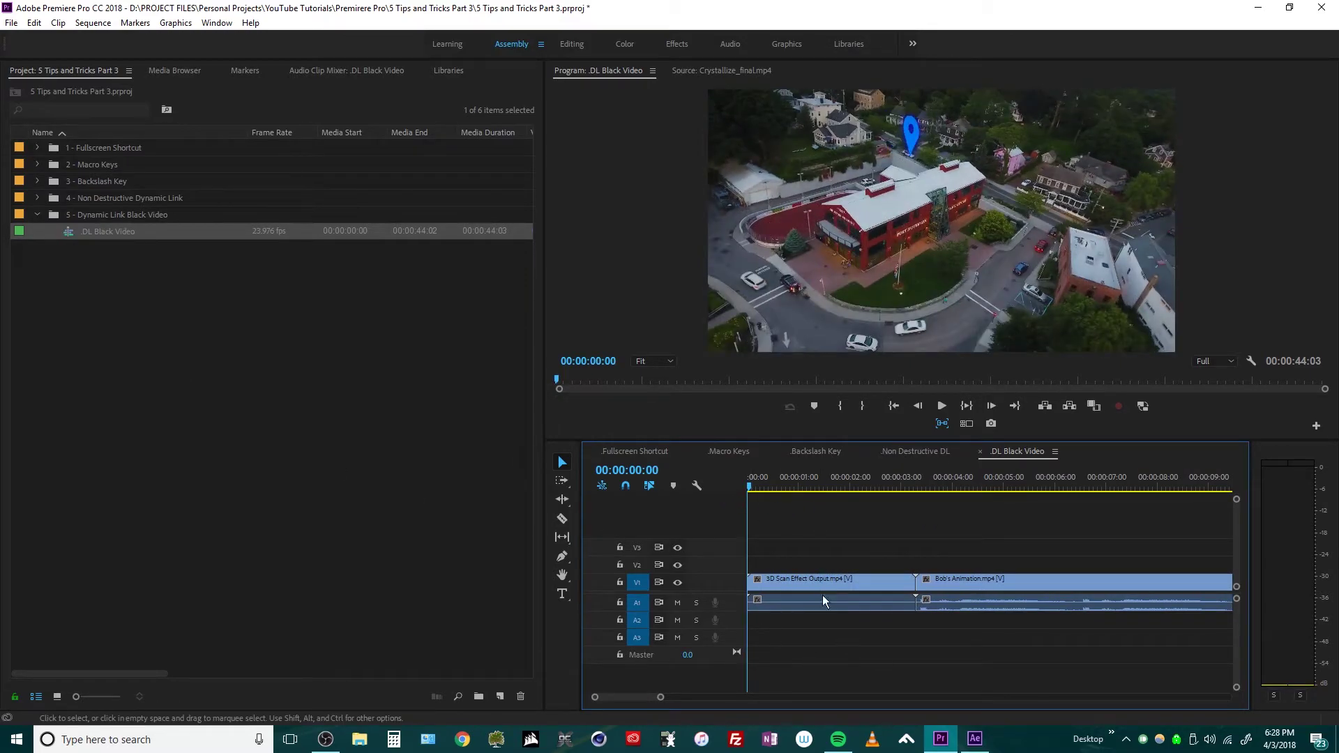
pyautogui.moveTo(768, 485); pyautogui.dragTo(862, 484)
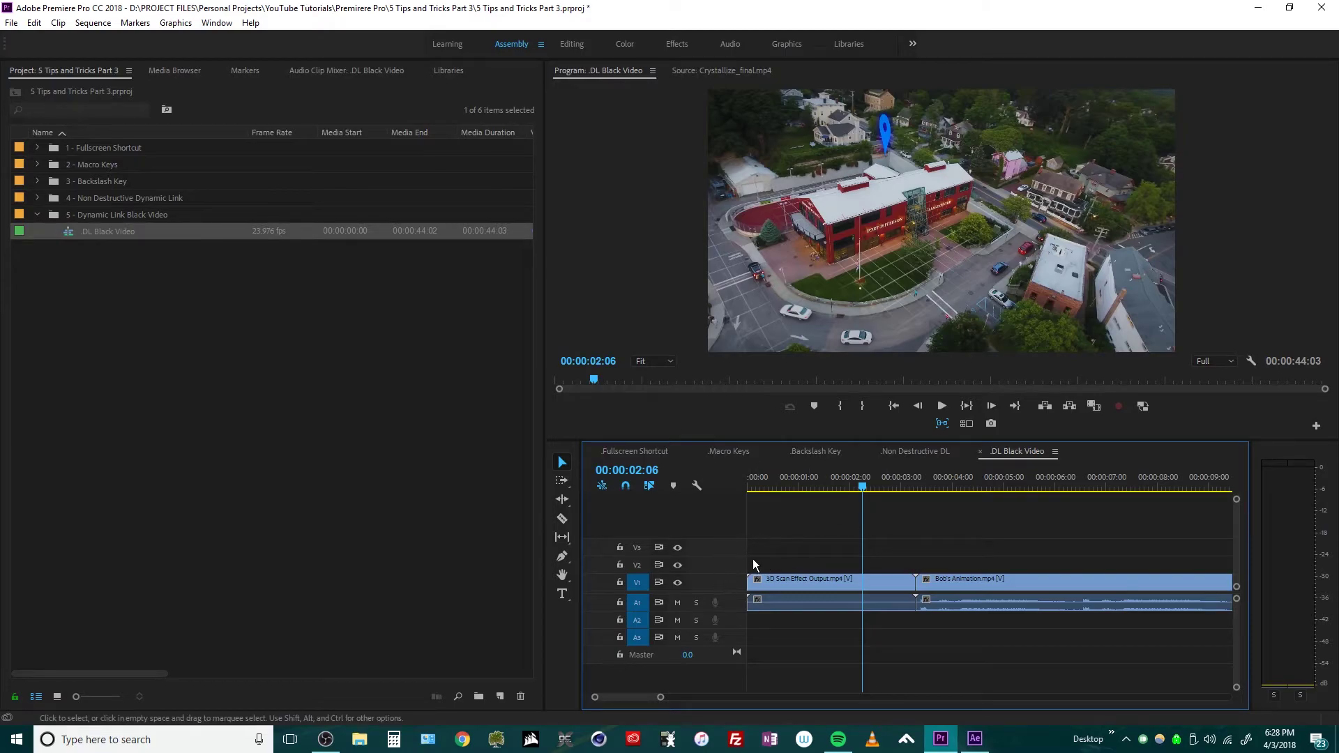
# Step: Create a black video item in the project at 1920 × 1080, 23.976 fps, with square pixels
pyautogui.rightClick(116, 341)
pyautogui.moveTo(174, 402)
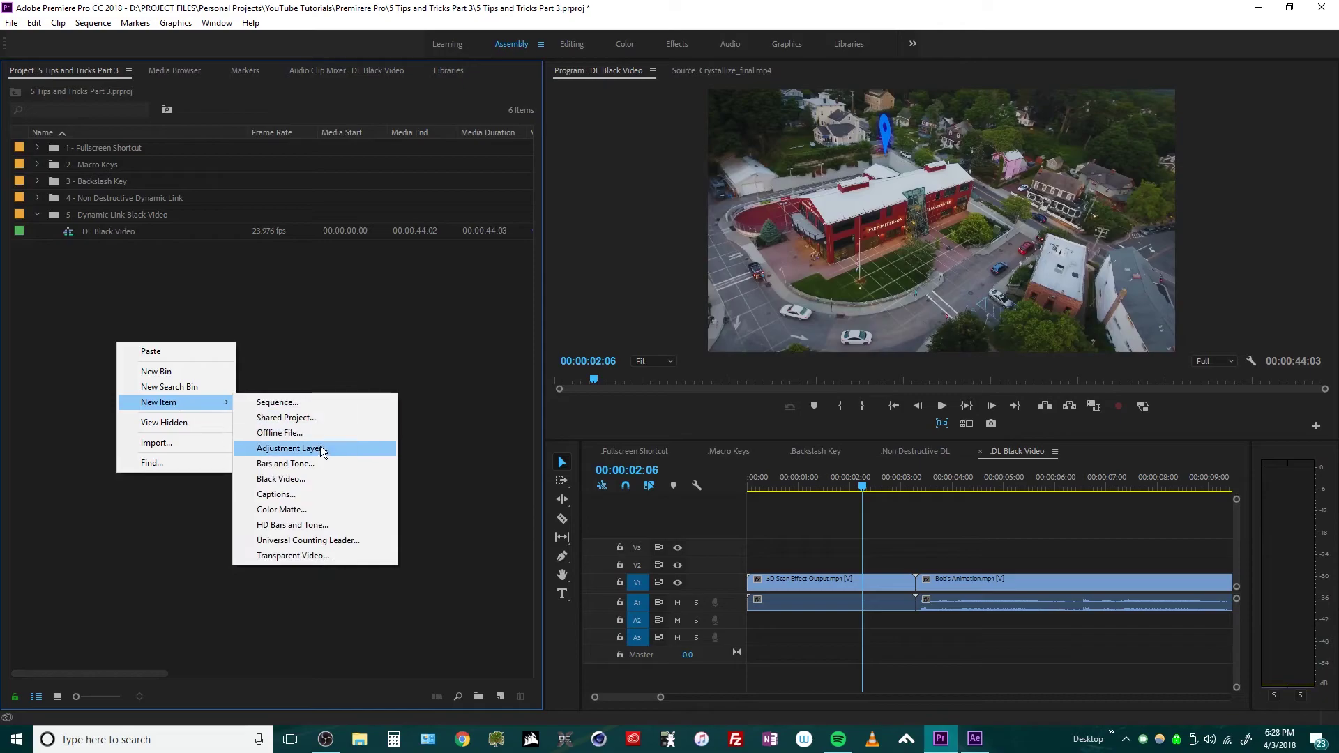
pyautogui.click(312, 479)
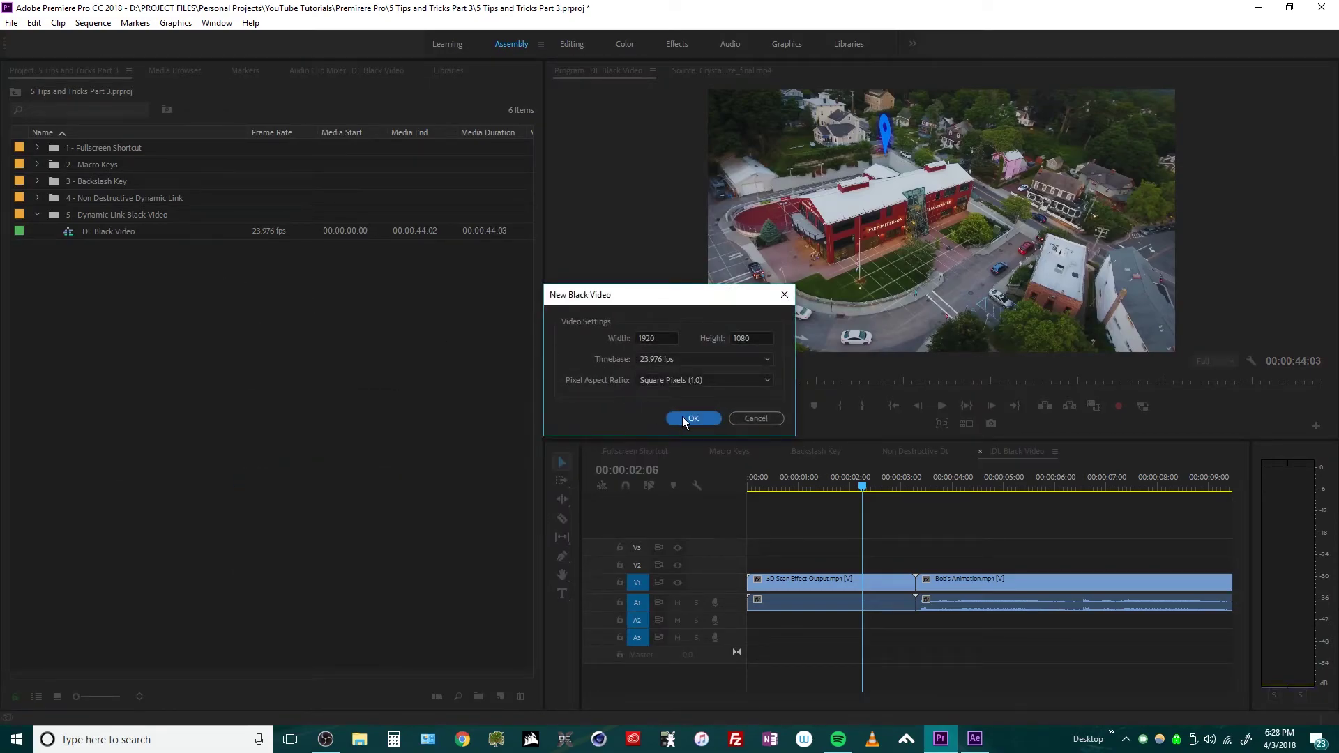
pyautogui.click(691, 419)
# Step: Place the black video on V2 at the sequence start, extend it to 00:00:02:06, and check it at 00:00:01:13
pyautogui.moveTo(69, 249); pyautogui.dragTo(760, 562)
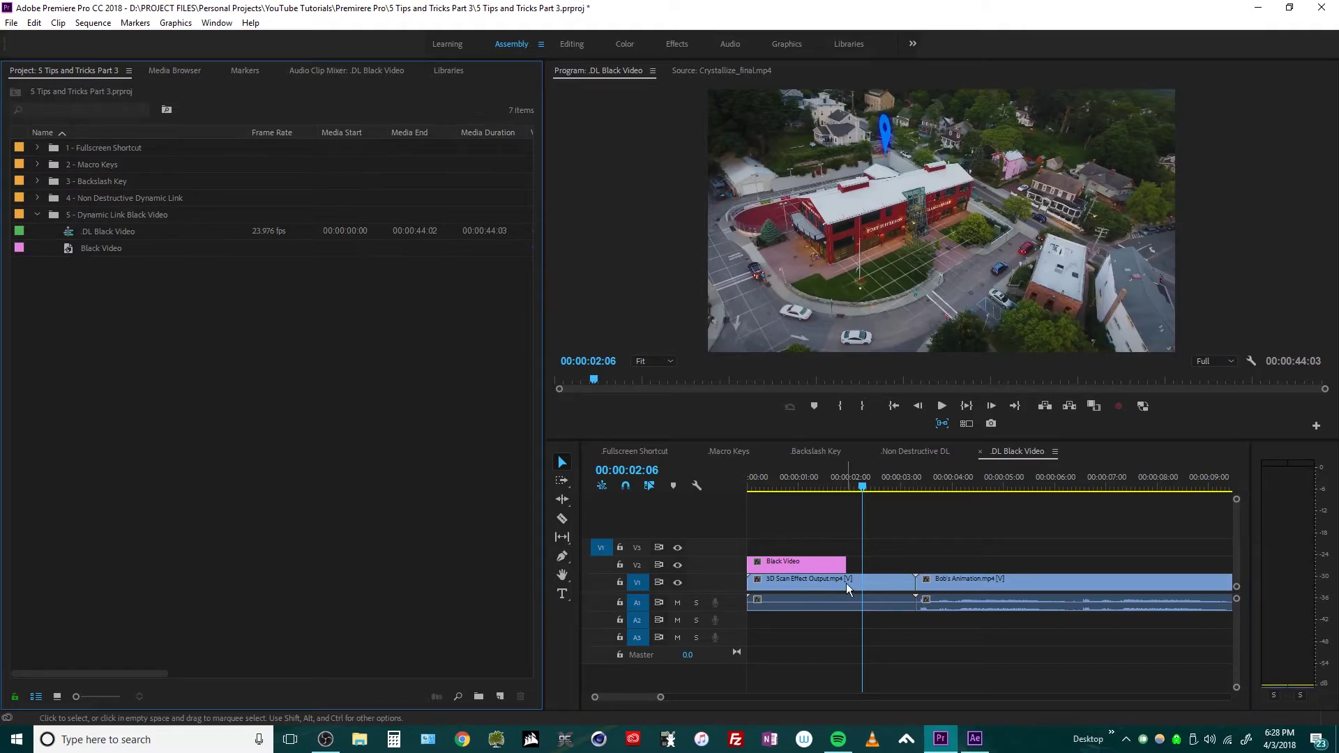
pyautogui.moveTo(844, 563)
pyautogui.mouseDown()
pyautogui.moveTo(870, 563)
pyautogui.moveTo(859, 567)
pyautogui.mouseUp()
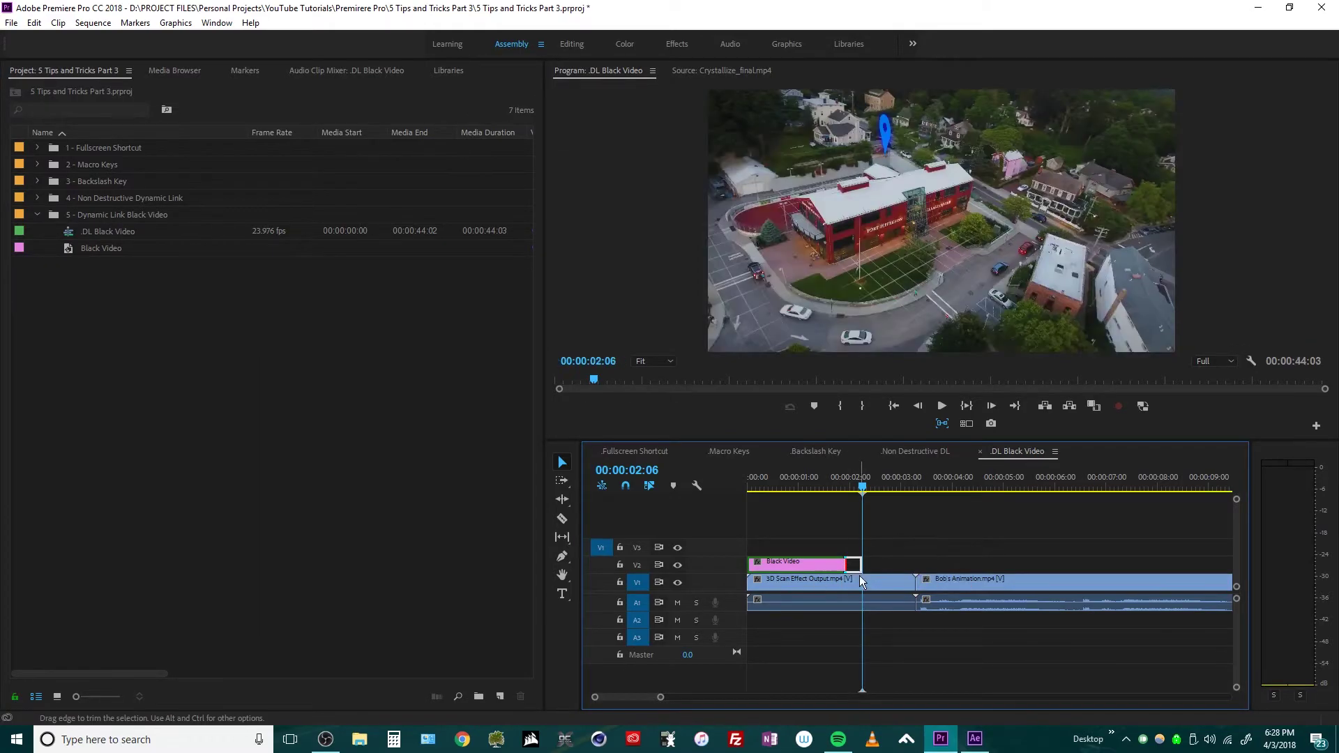
pyautogui.click(768, 481)
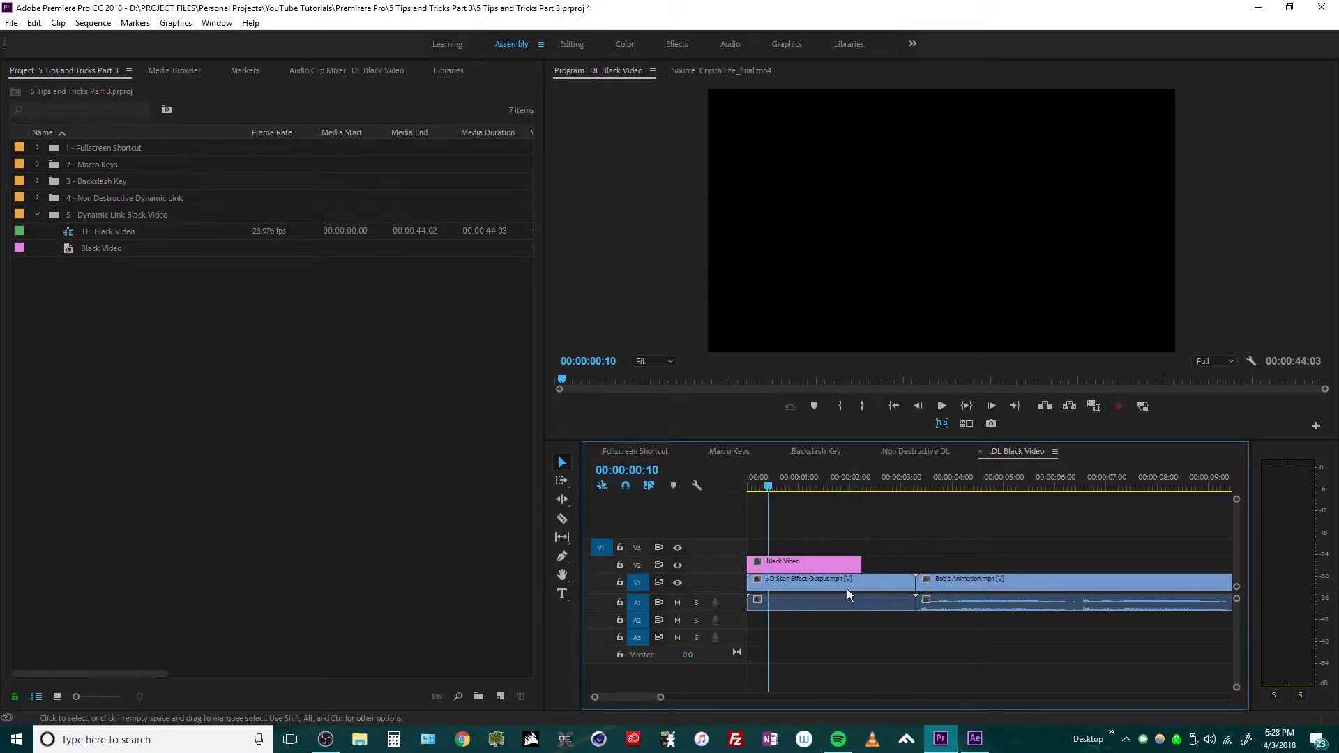
pyautogui.click(826, 482)
# Step: Replace the Black Video clip on V2 with an After Effects composition
pyautogui.click(820, 572)
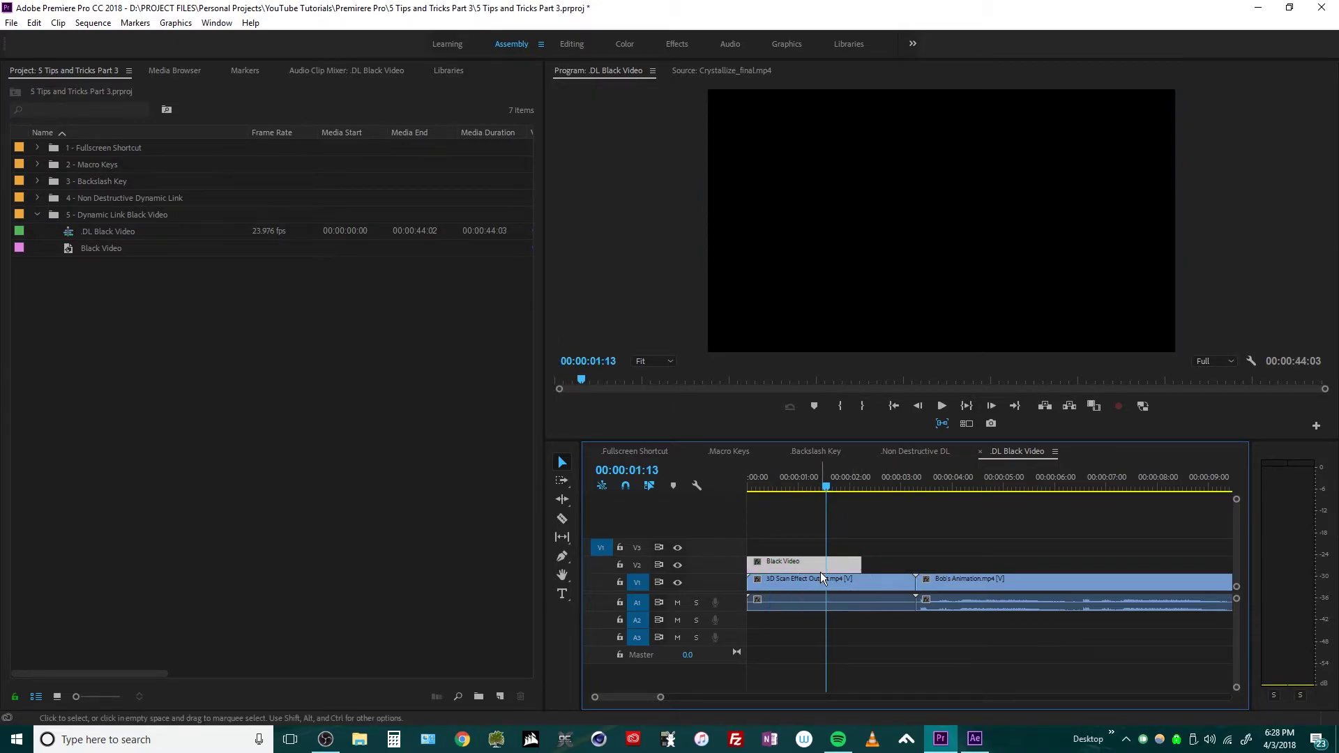
pyautogui.rightClick(820, 572)
pyautogui.click(921, 224)
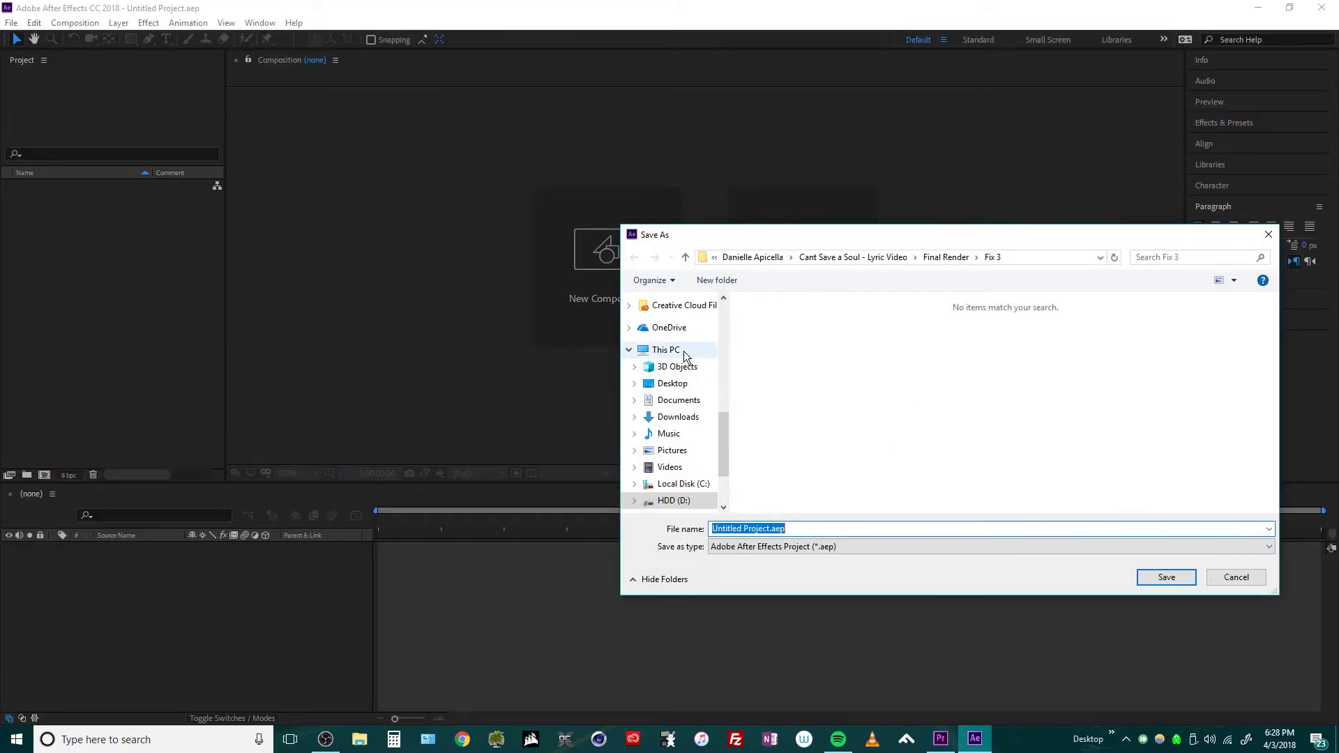
# Step: Save the After Effects project as DL Black Video in the 5 Tips and Tricks Part 3 folder
pyautogui.scroll(5, 663, 404)
pyautogui.scroll(3, 663, 405)
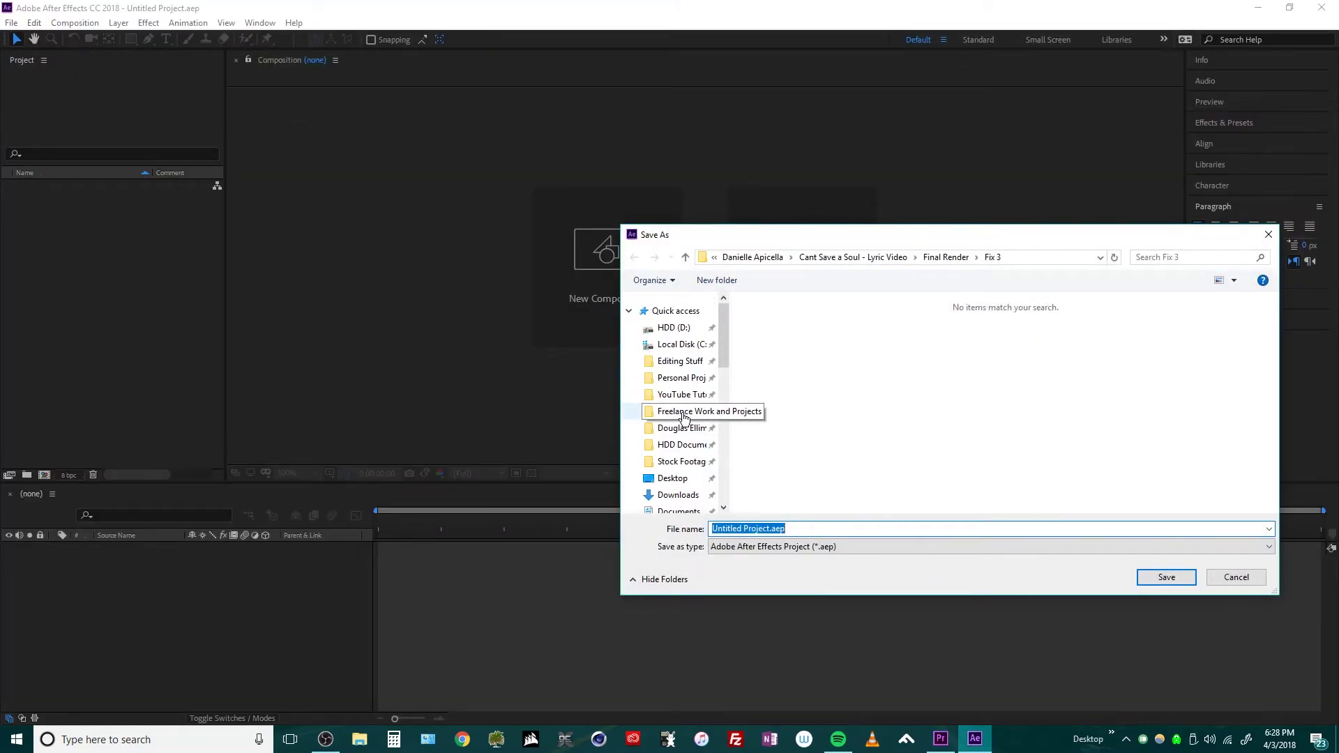
pyautogui.click(680, 394)
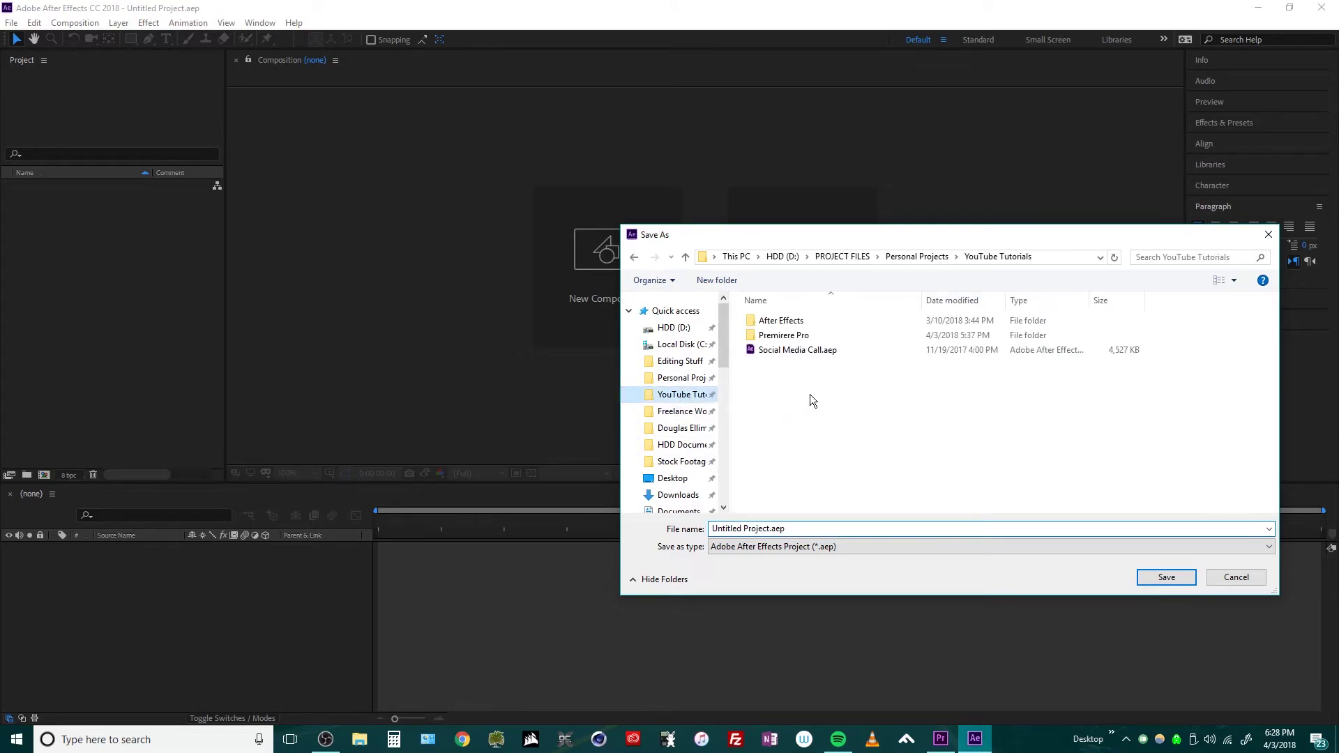
pyautogui.doubleClick(844, 329)
pyautogui.doubleClick(815, 349)
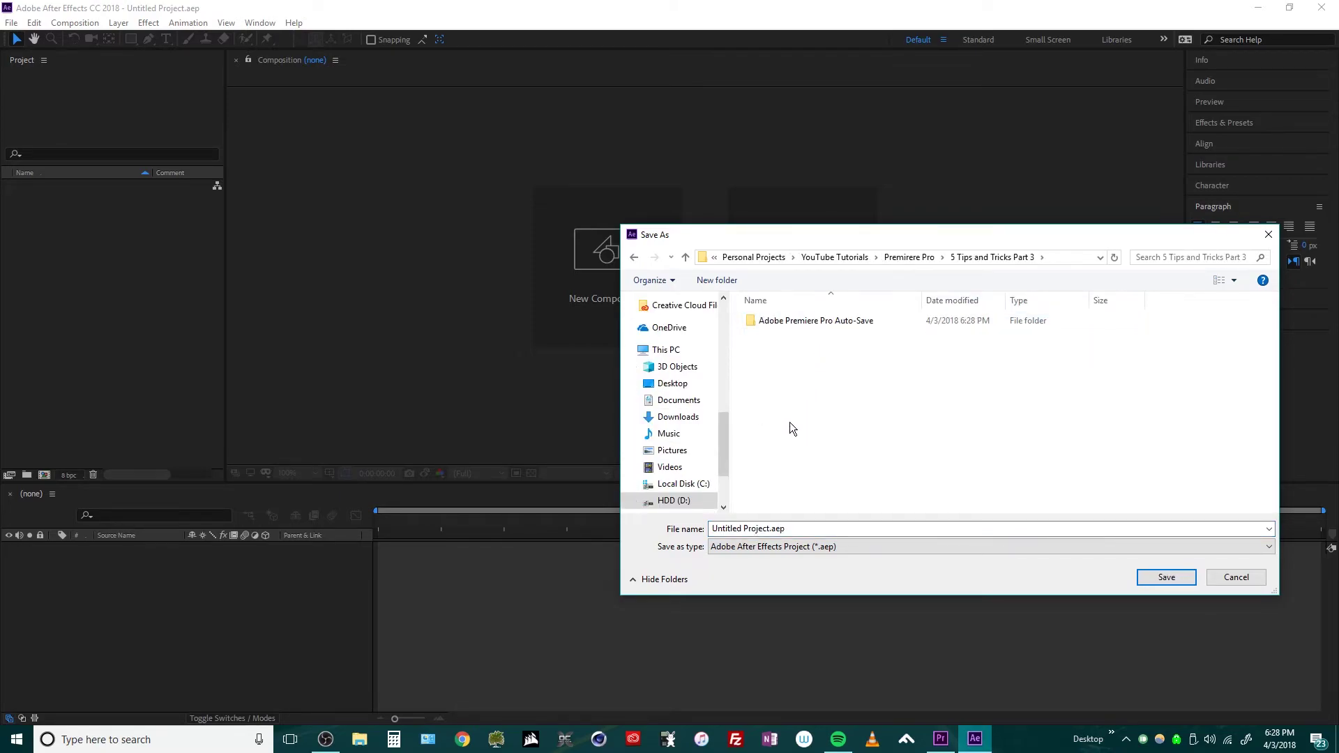
pyautogui.click(829, 528)
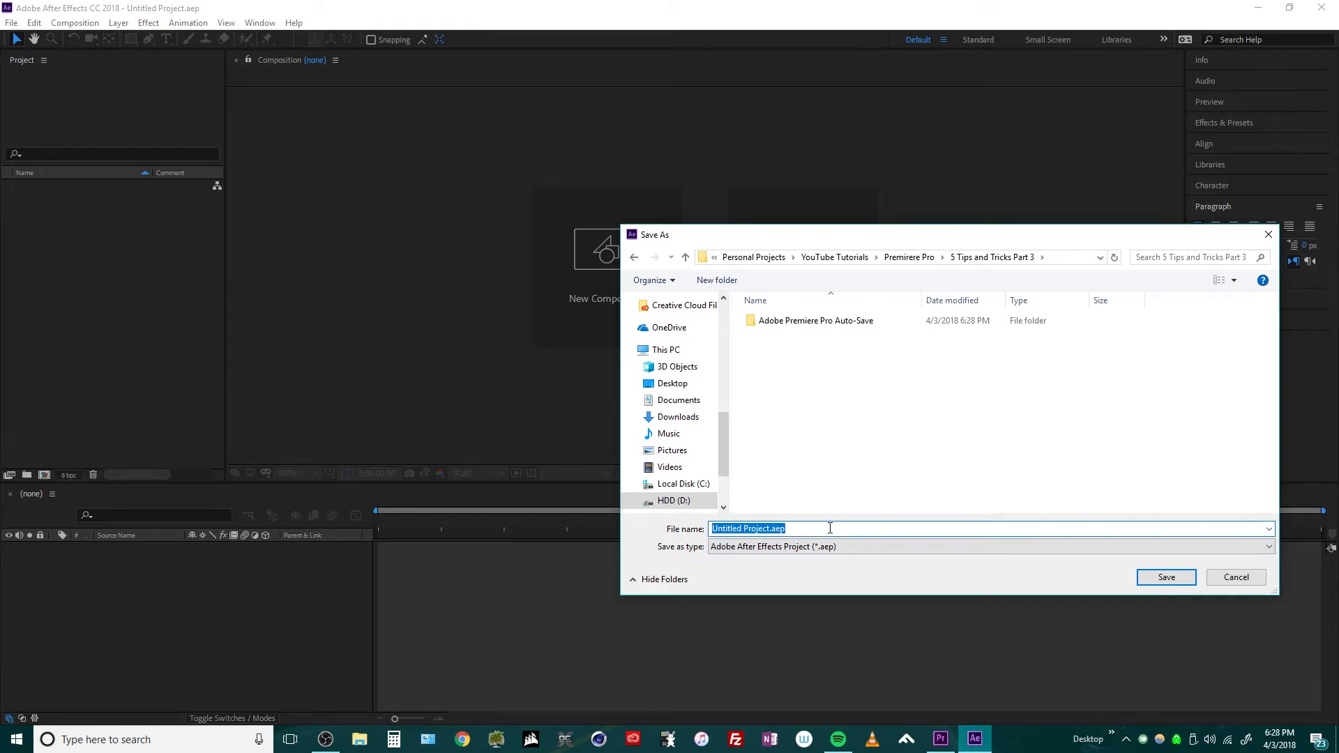
pyautogui.write('DL Black Video')
pyautogui.press('Return')
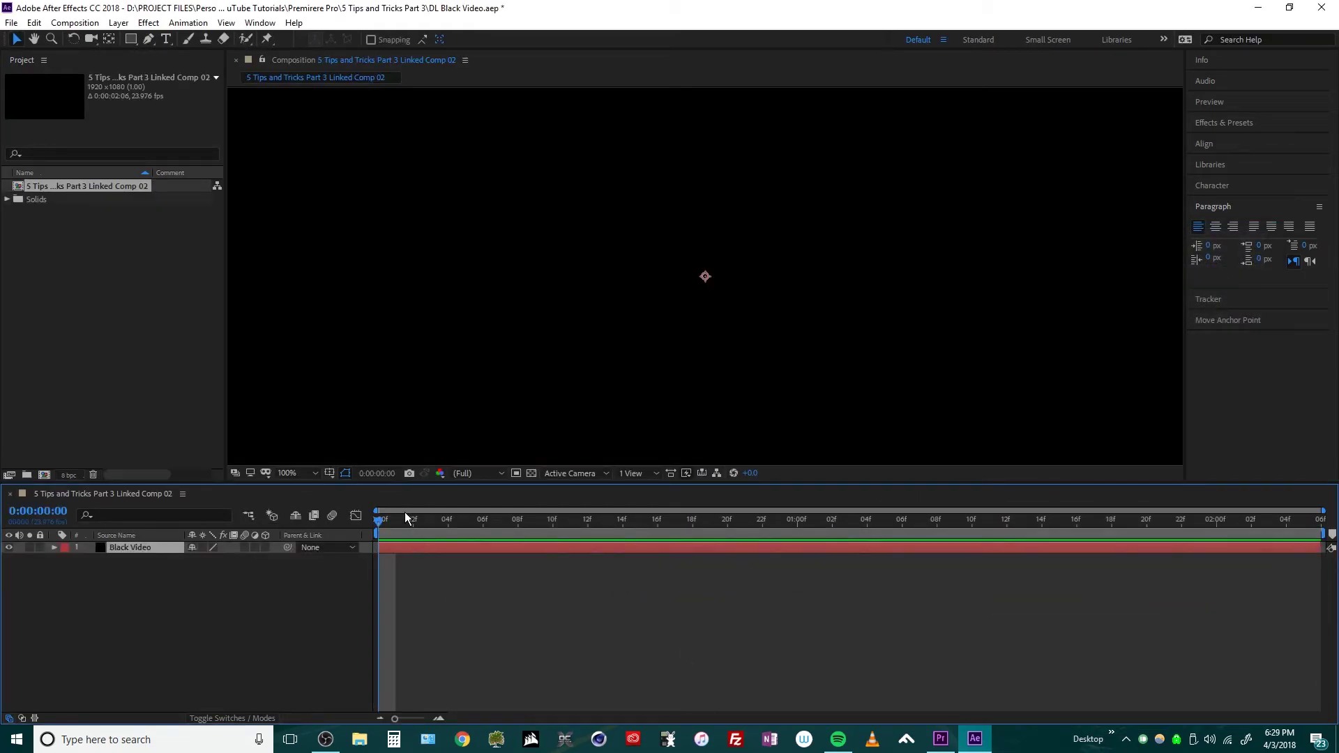
# Step: Preview the linked composition in After Effects, then inspect the linked clip in Premiere Pro around 00:00:01:02
pyautogui.scroll(-2, 530, 324)
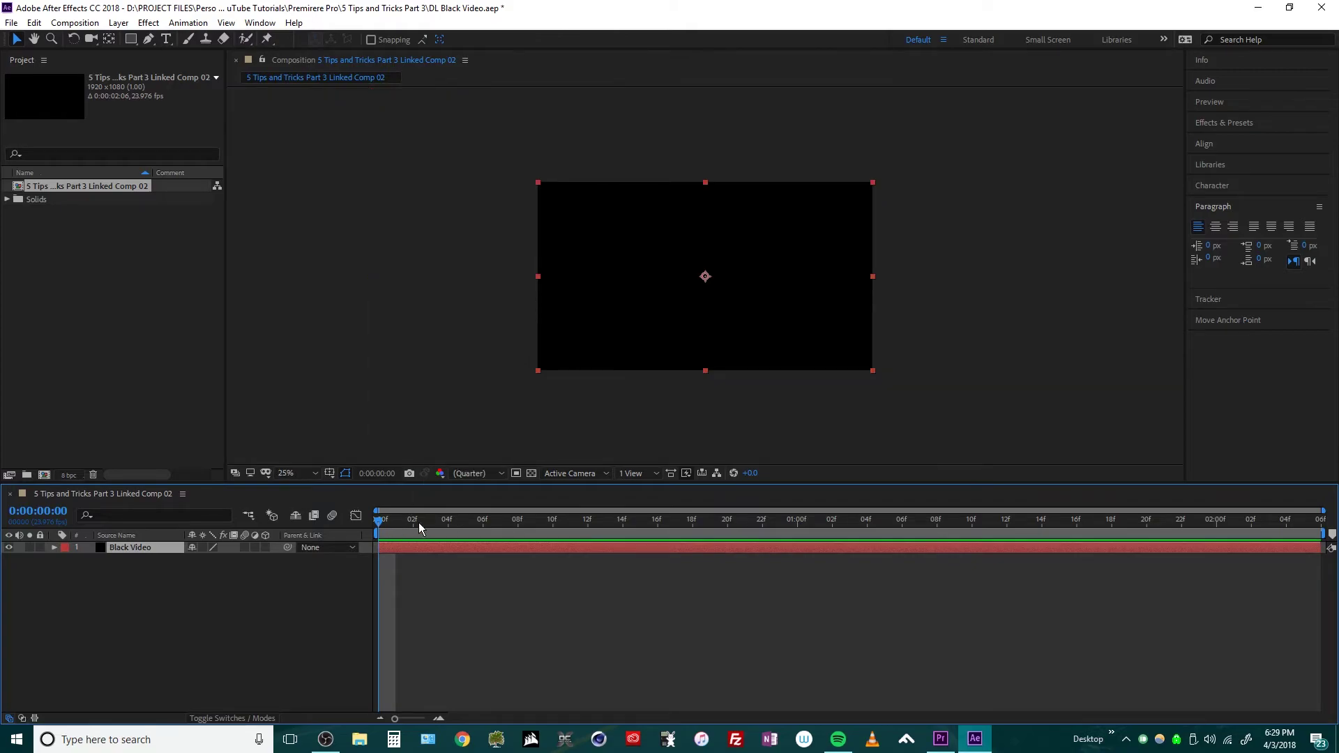
pyautogui.press('space')
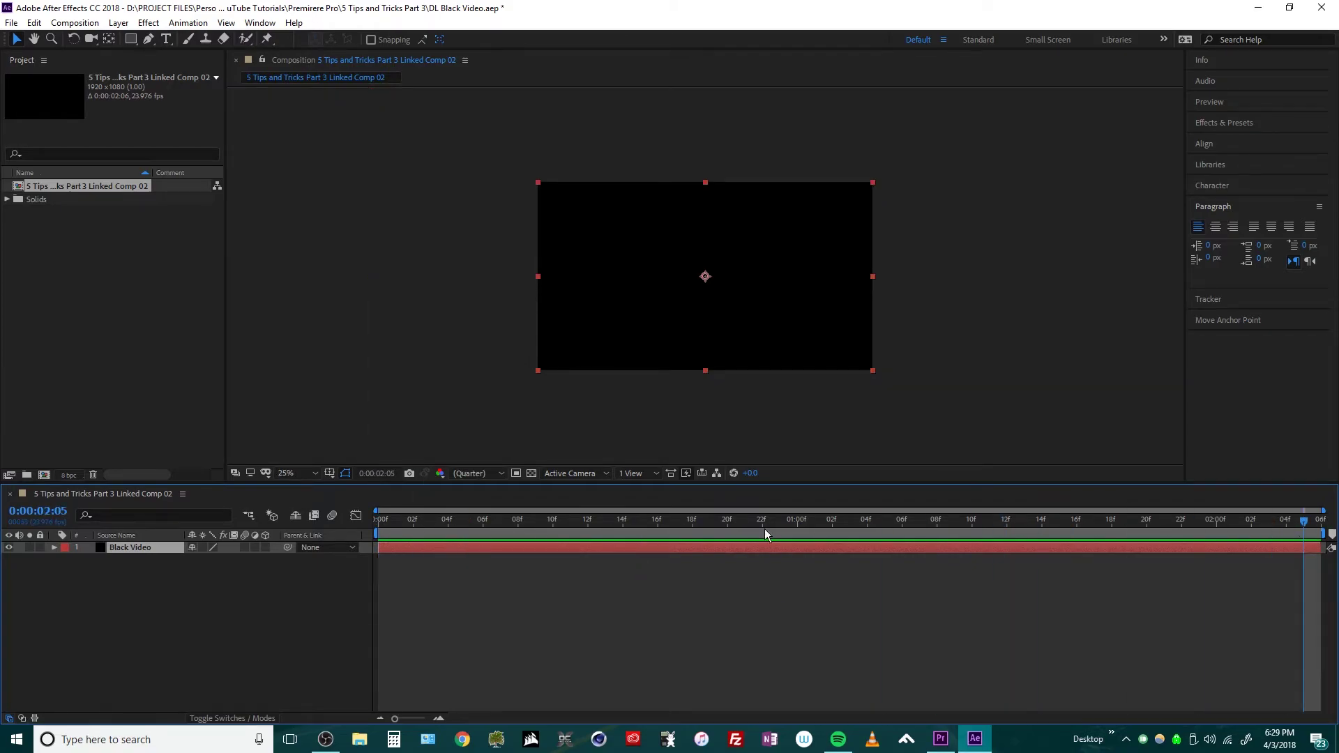
pyautogui.click(56, 514)
pyautogui.click(941, 739)
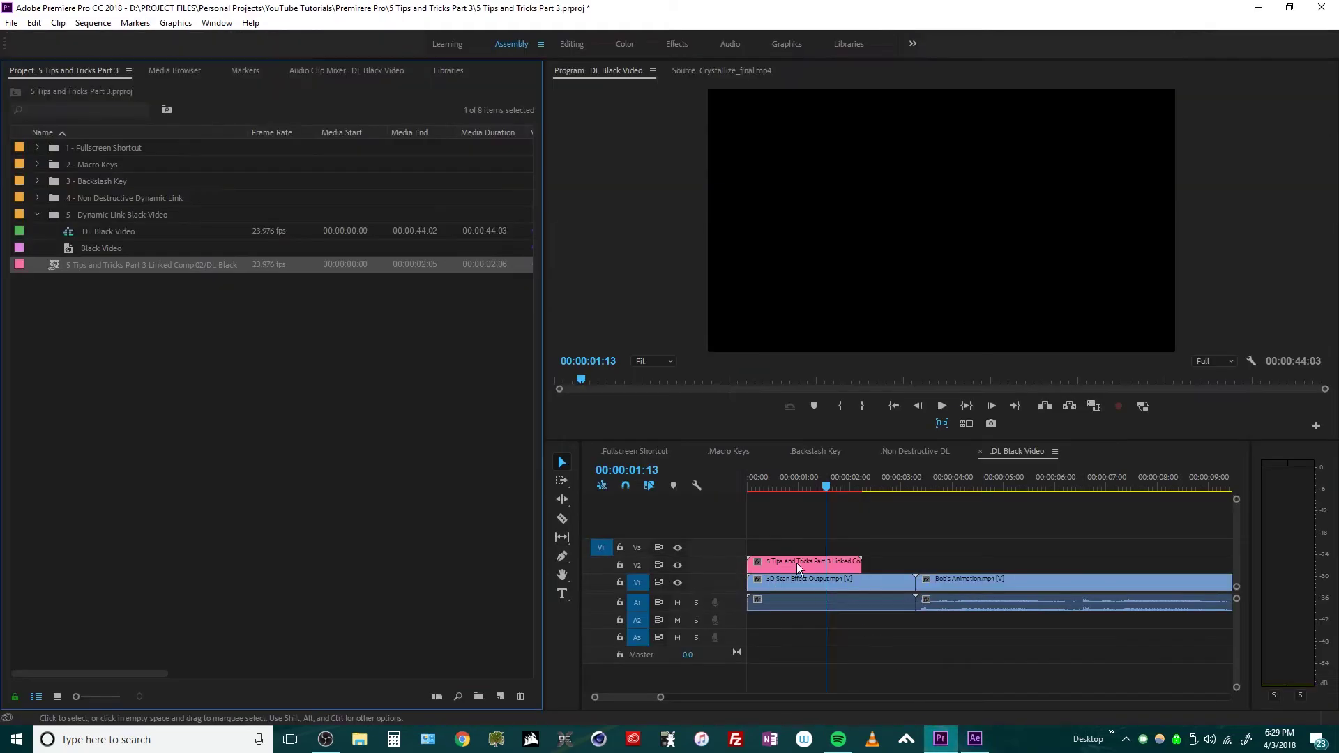
pyautogui.moveTo(839, 491); pyautogui.dragTo(802, 488)
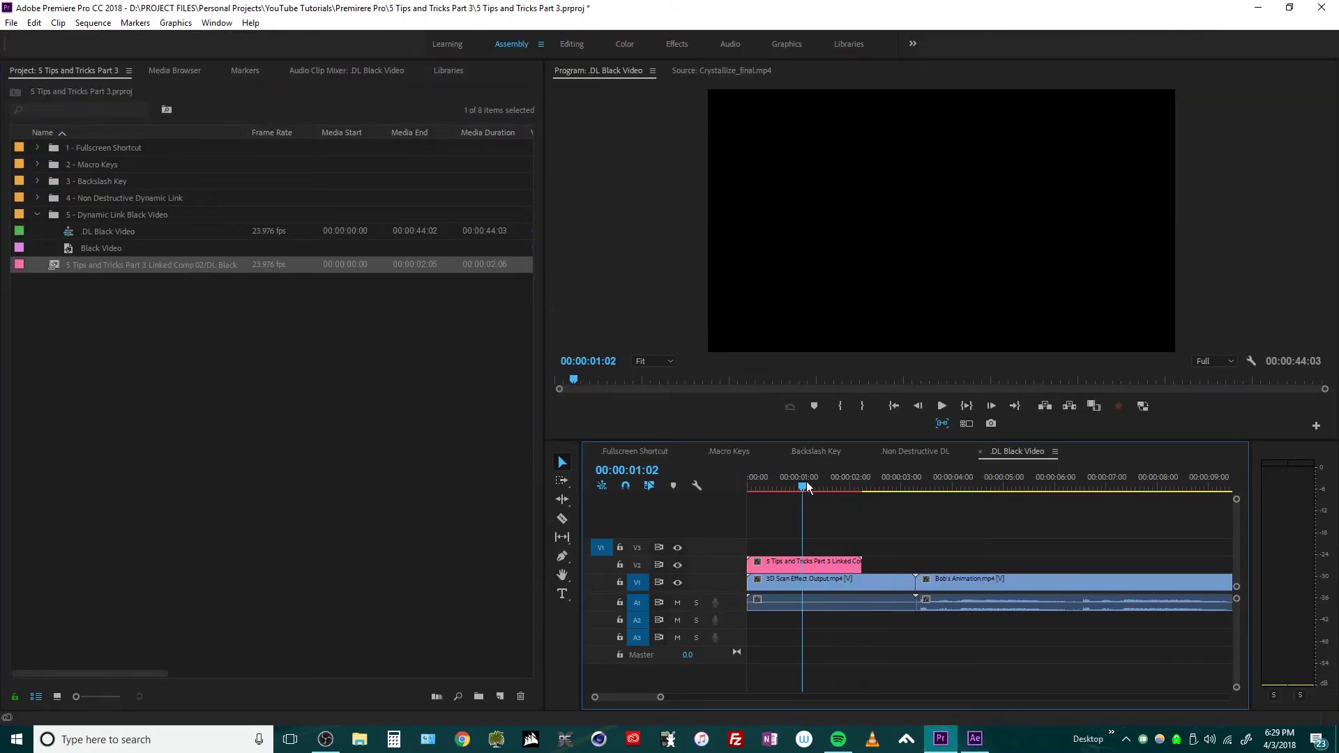
# Step: Switch to After Effects and delete the Black Video layer from the linked composition
pyautogui.click(975, 740)
pyautogui.moveTo(207, 586); pyautogui.dragTo(172, 542)
pyautogui.press('Delete')
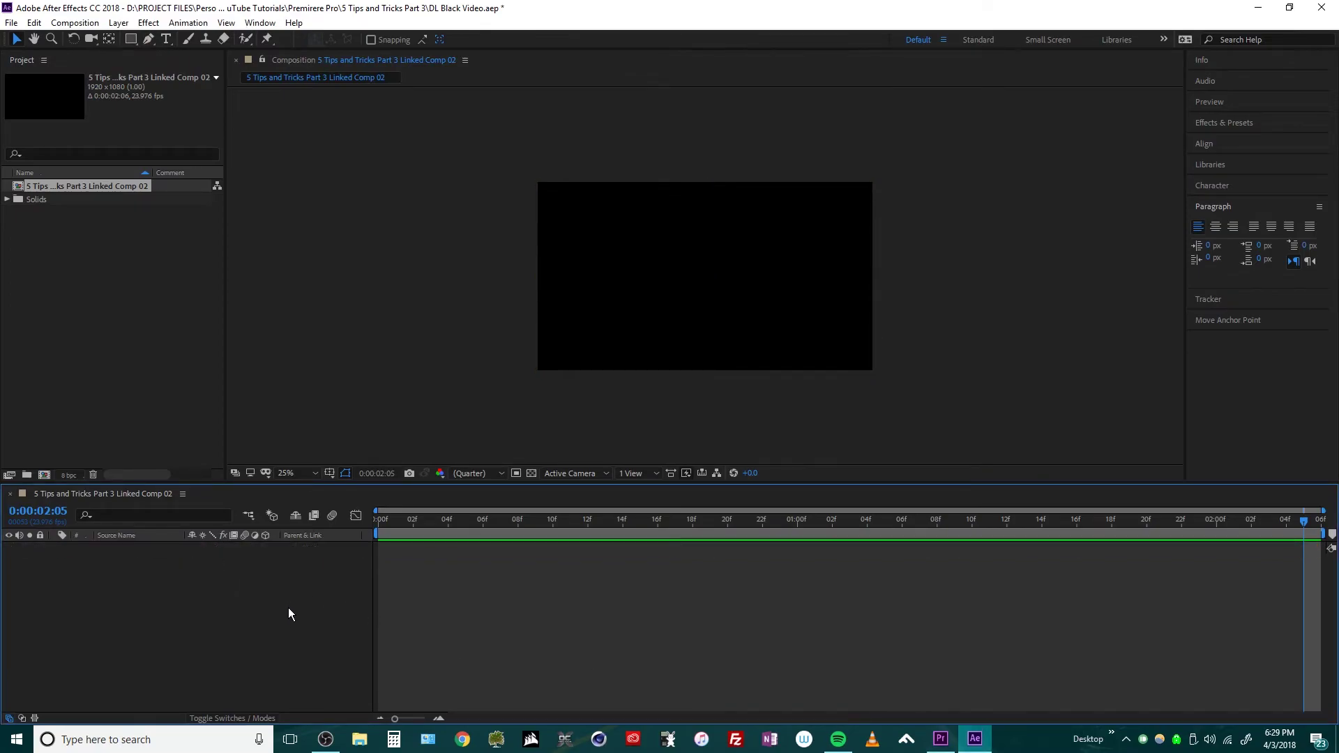
# Step: Add a text layer reading "TEXT OR WHATEVER" to the linked composition
pyautogui.rightClick(275, 617)
pyautogui.moveTo(357, 463)
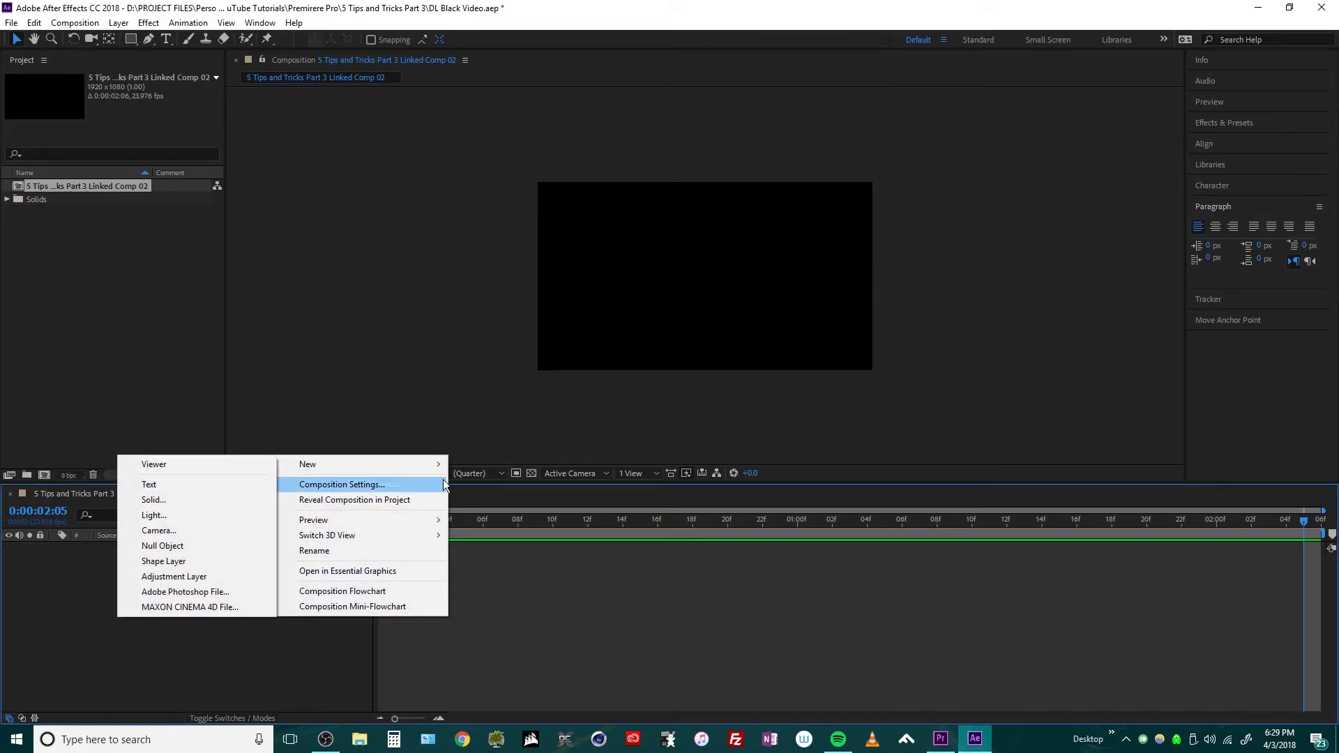
pyautogui.click(203, 485)
pyautogui.write('TEXT OR')
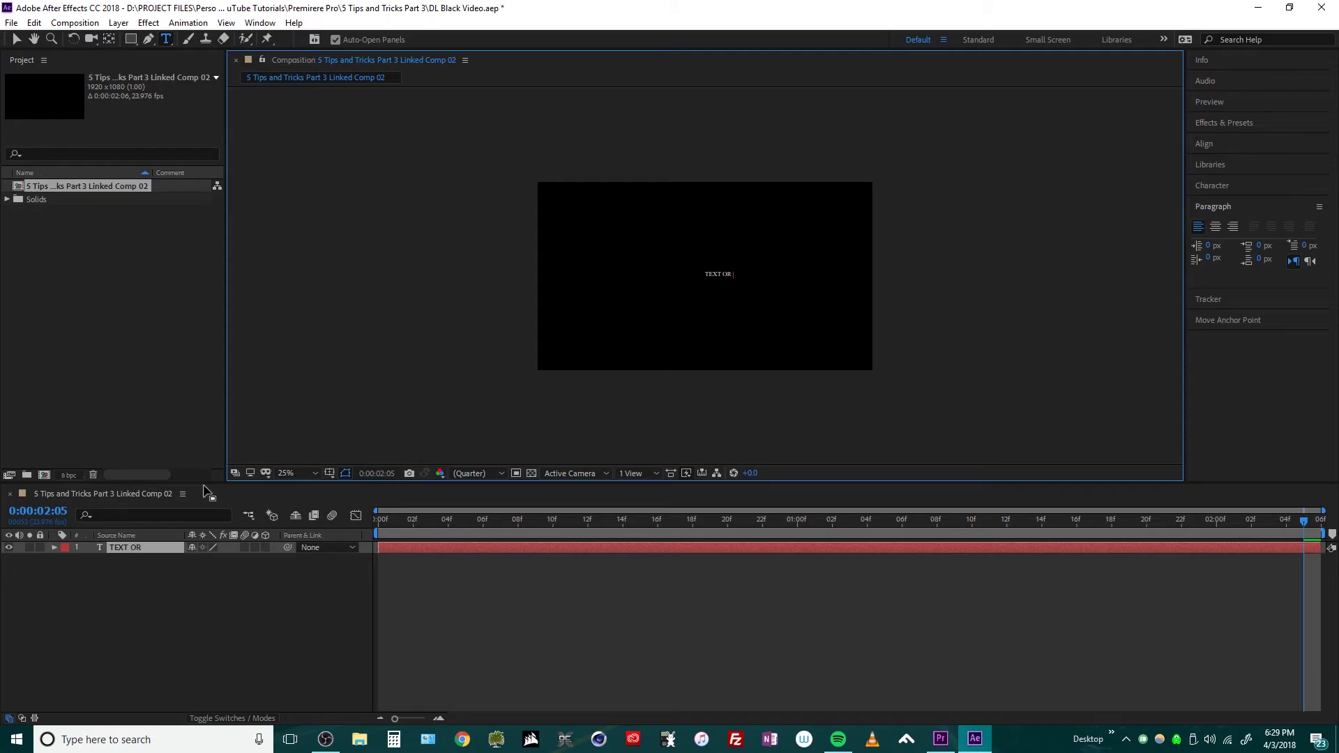
pyautogui.write(' WHATEVER')
# Step: Scale the text layer to 353% and move it near the centre of the frame
pyautogui.click(225, 589)
pyautogui.press('s')
pyautogui.moveTo(239, 562); pyautogui.dragTo(636, 412)
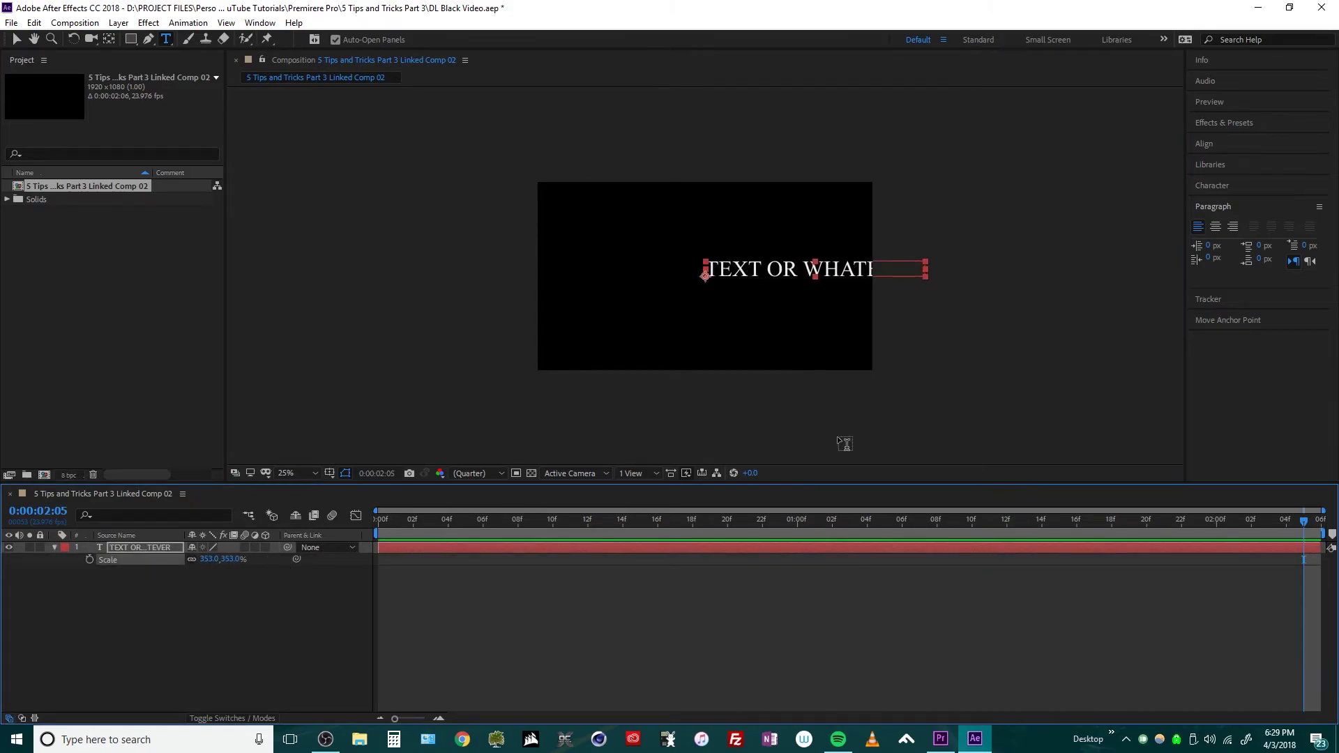
pyautogui.press('v')
pyautogui.moveTo(802, 272); pyautogui.dragTo(711, 275)
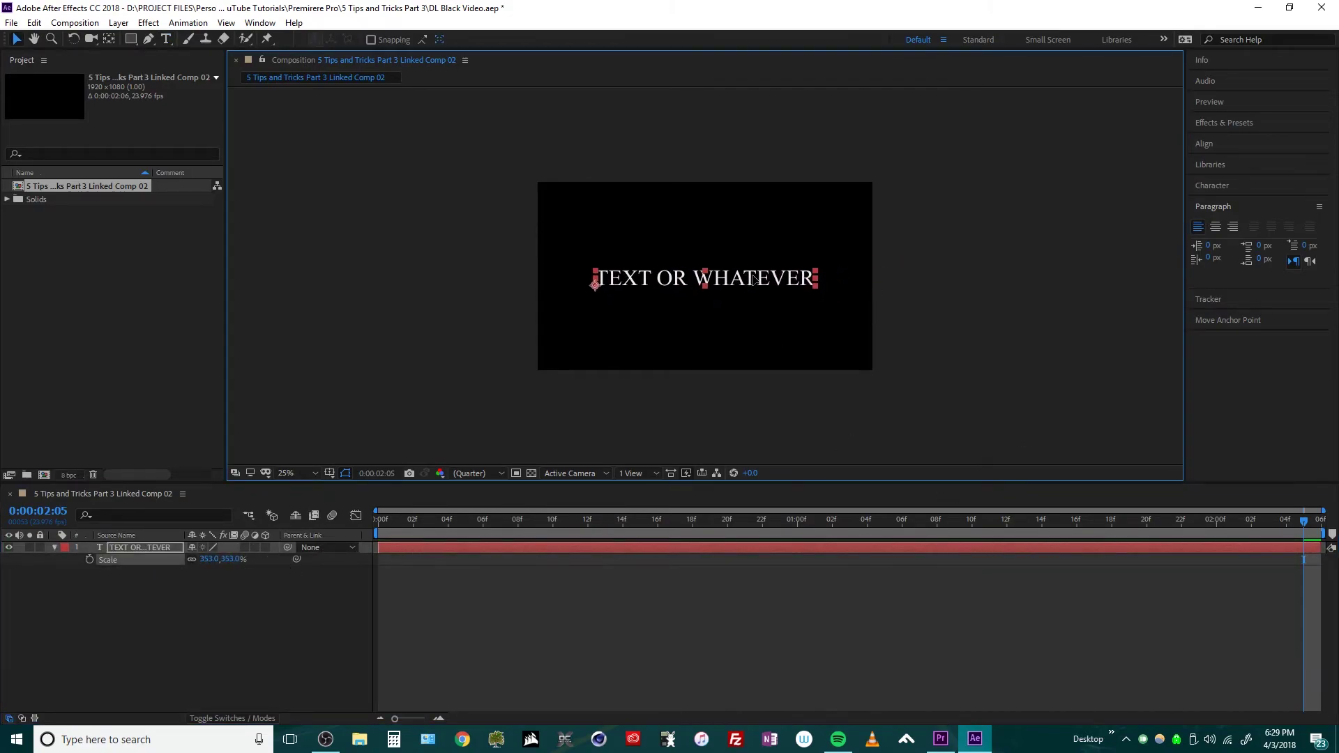
pyautogui.click(756, 378)
# Step: Save the After Effects project and switch to Premiere Pro to compare the footage with track V2 hidden and shown
pyautogui.hotkey('ctrl', 's')
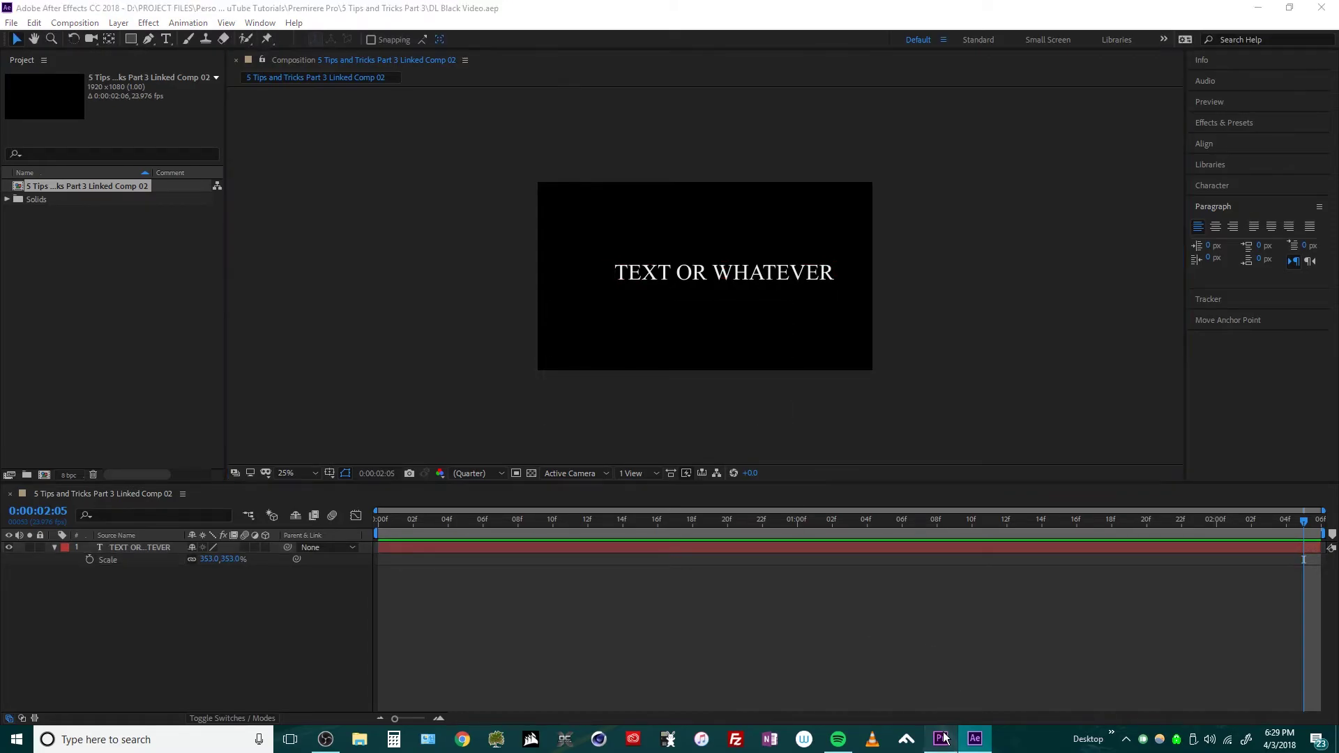
pyautogui.click(943, 738)
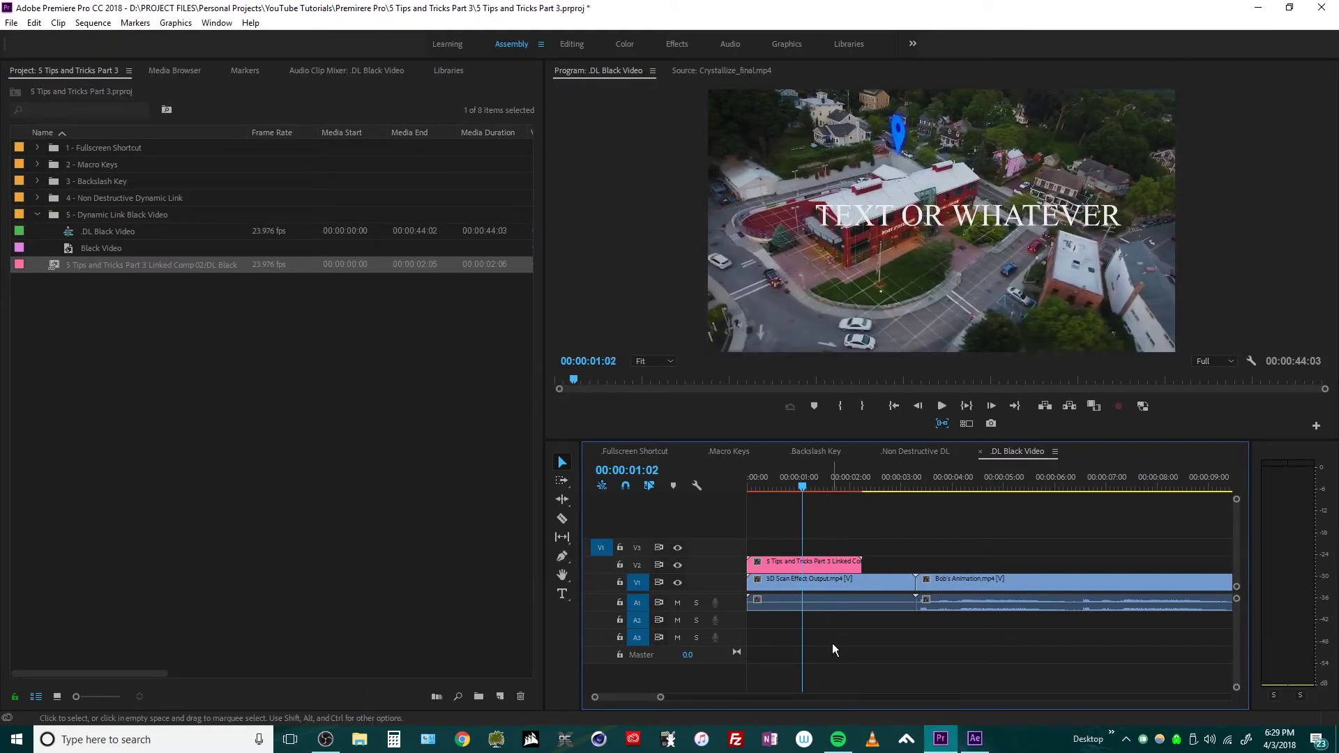
pyautogui.click(682, 567)
pyautogui.click(682, 565)
# Step: Show the effect controls for the linked composition clip and set its blend mode to Overlay and opacity to 91%
pyautogui.hotkey('ctrl', 'shift', 'l')
pyautogui.hotkey('shift', '1')
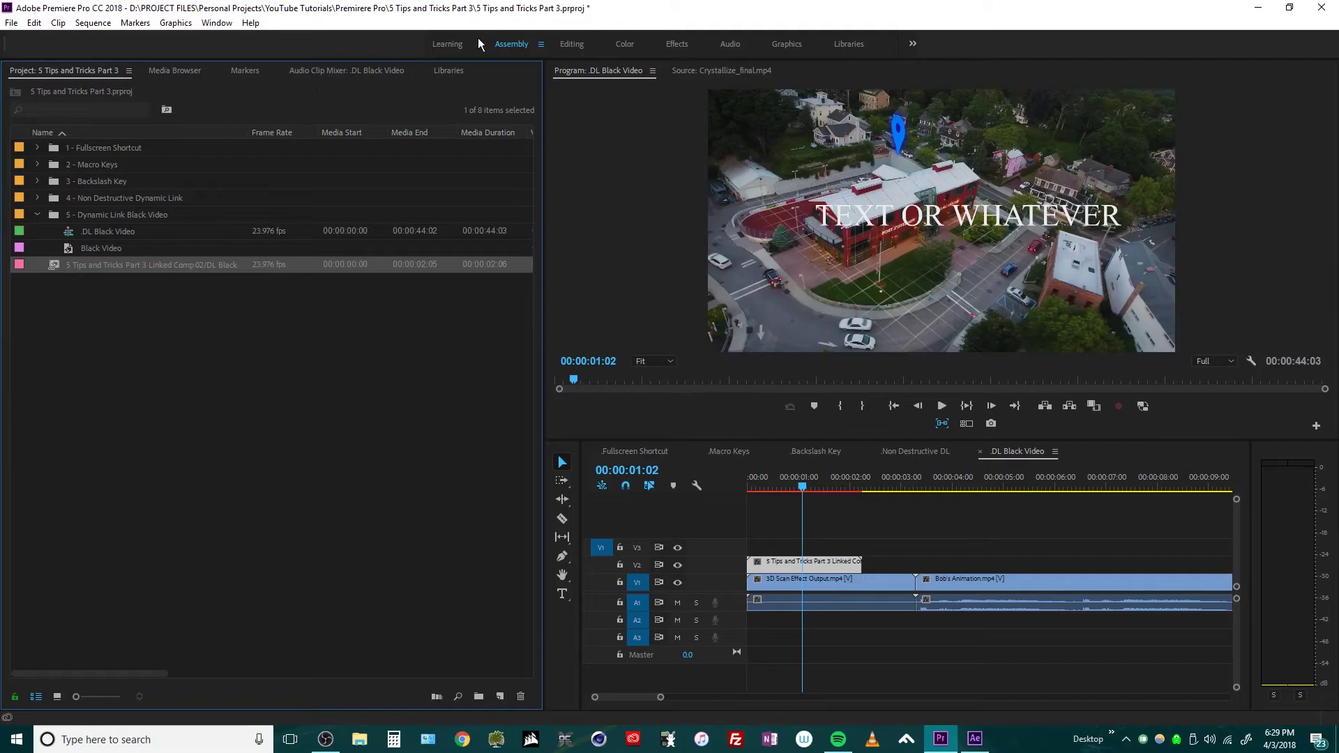
pyautogui.click(212, 23)
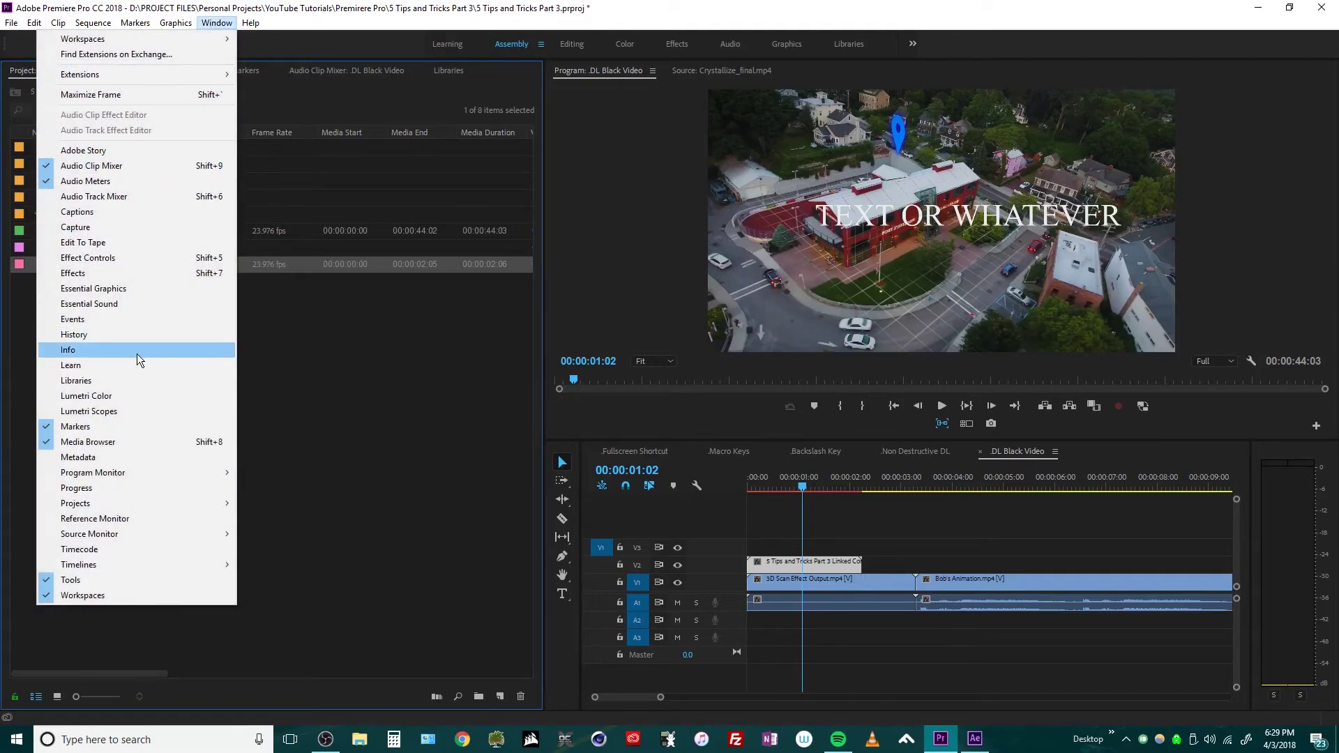
pyautogui.click(154, 257)
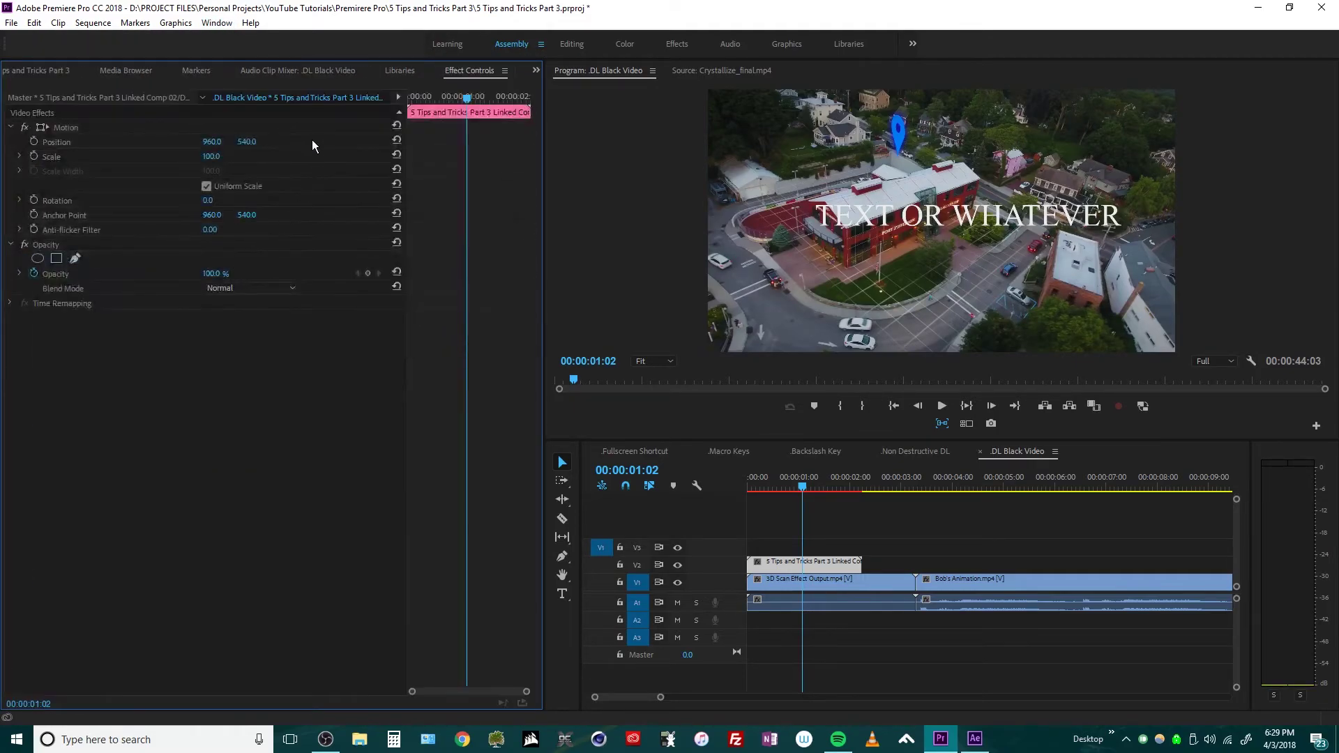
pyautogui.click(230, 288)
pyautogui.click(250, 496)
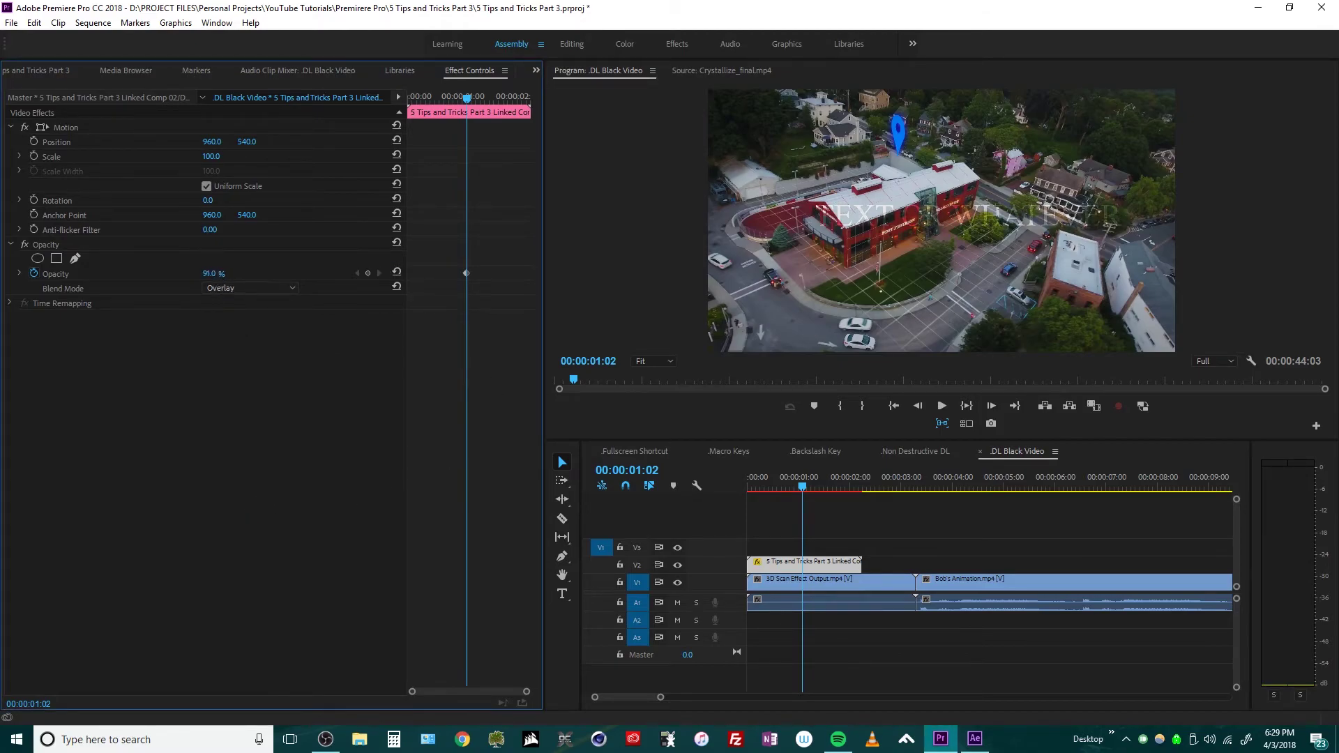
pyautogui.click(830, 549)
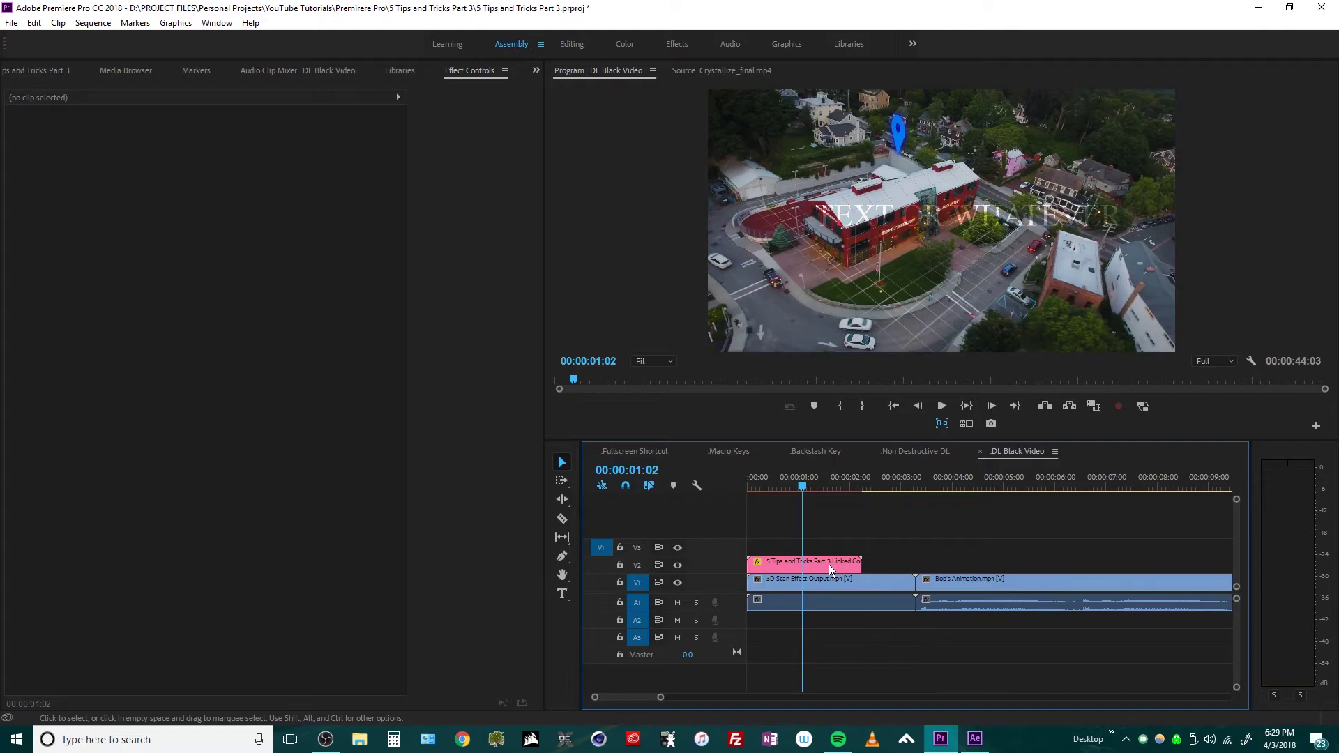
# Step: Inspect the effect controls of the linked composition clip on V2 and of the 3D Scan Effect Output clip beneath it
pyautogui.click(832, 563)
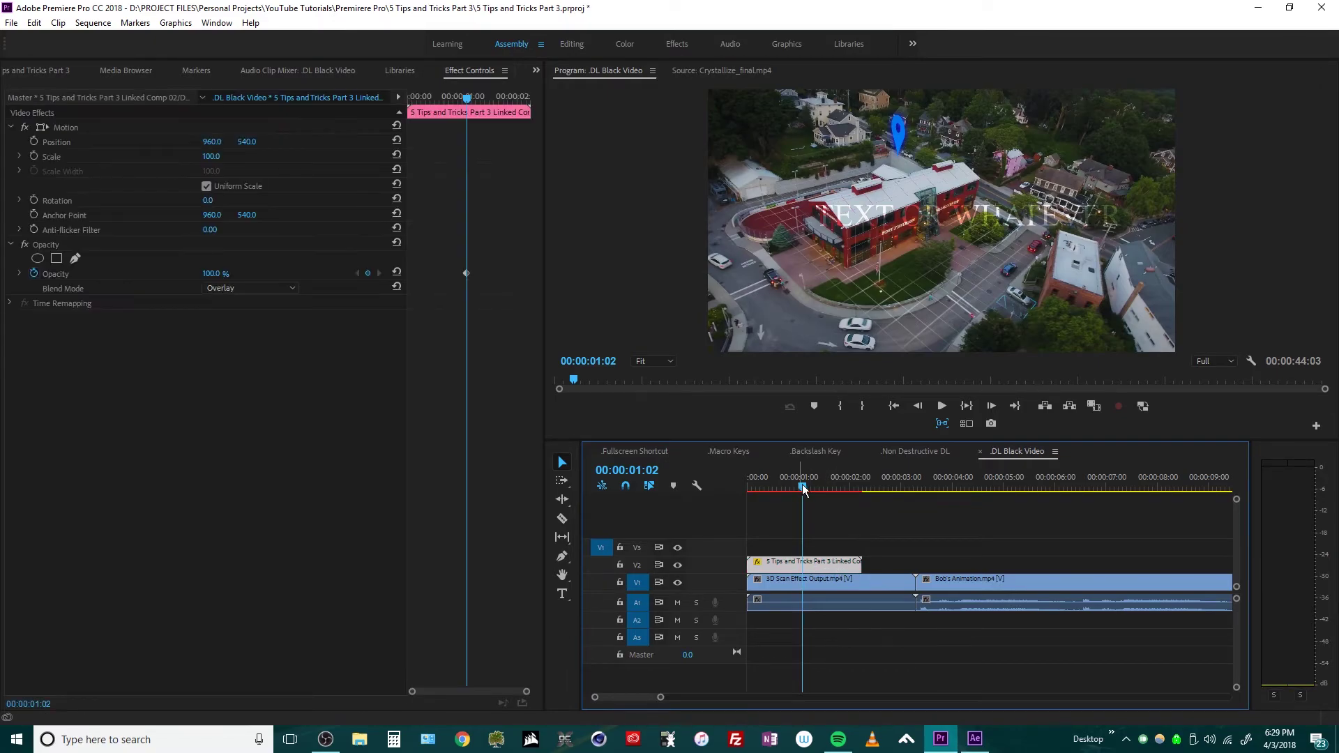
pyautogui.hotkey('ctrl', 's')
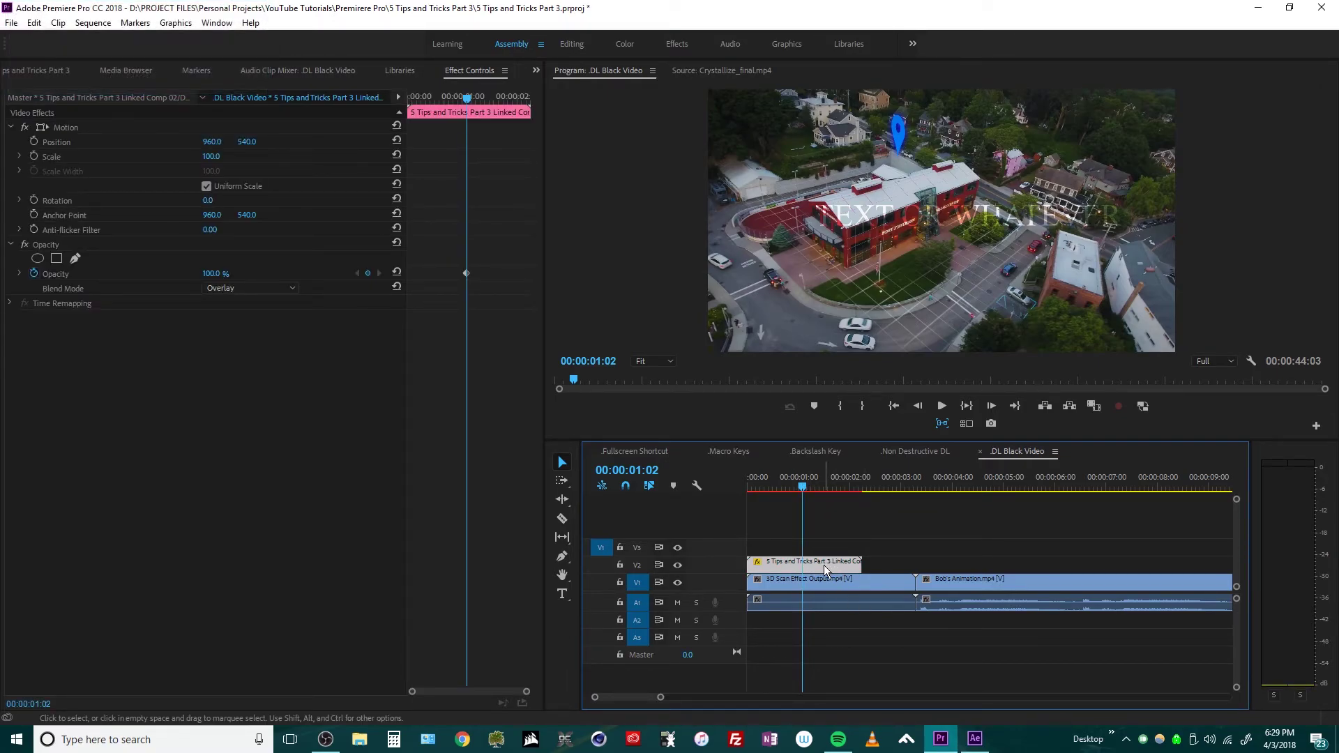
pyautogui.click(832, 585)
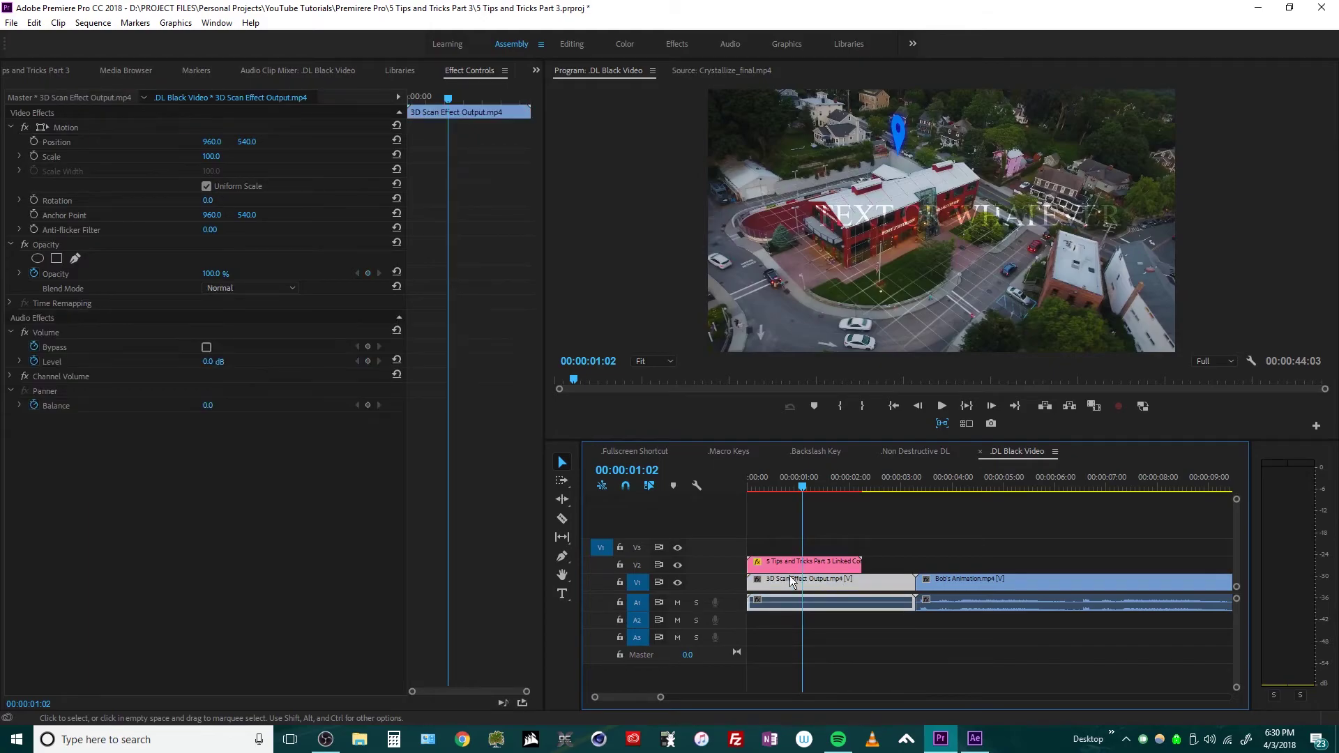
# Step: Preview the Fullscreen Shortcut sequence in full screen, and return to the normal workspace
pyautogui.hotkey('shift', '3')
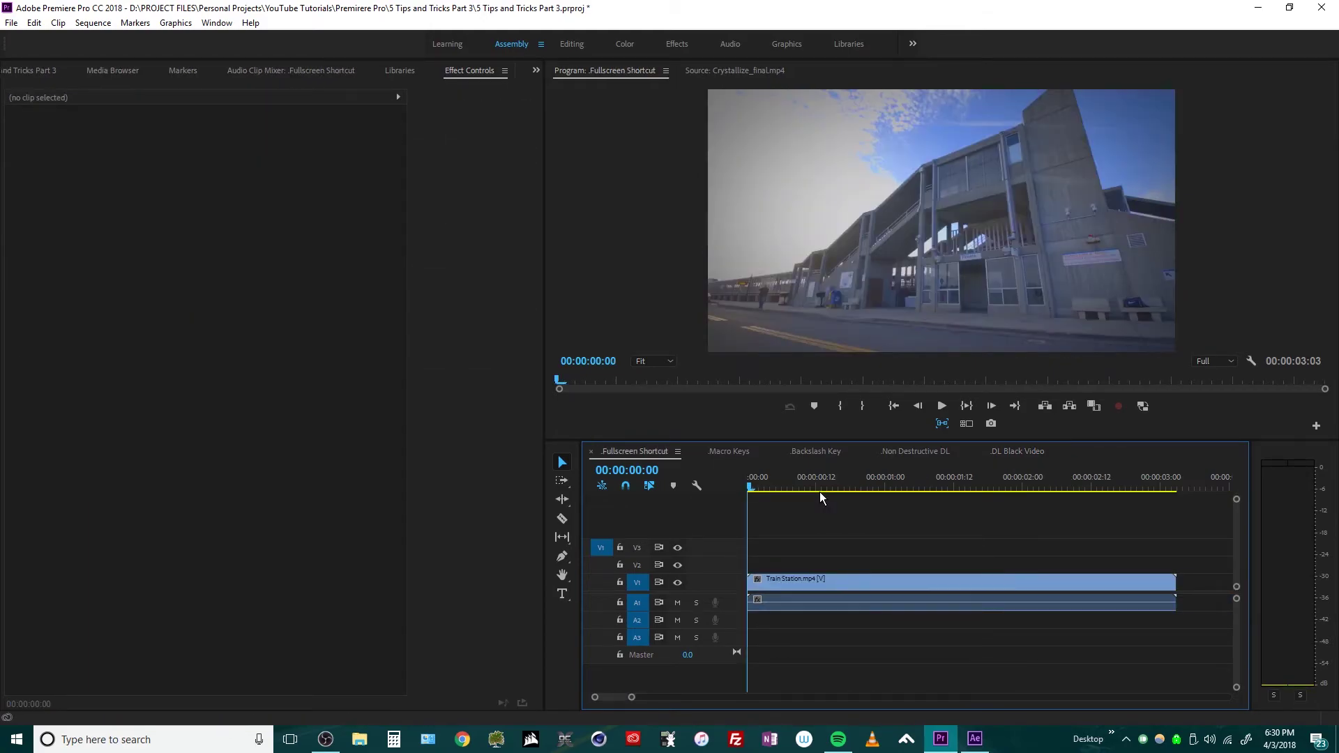
pyautogui.hotkey('ctrl', '`')
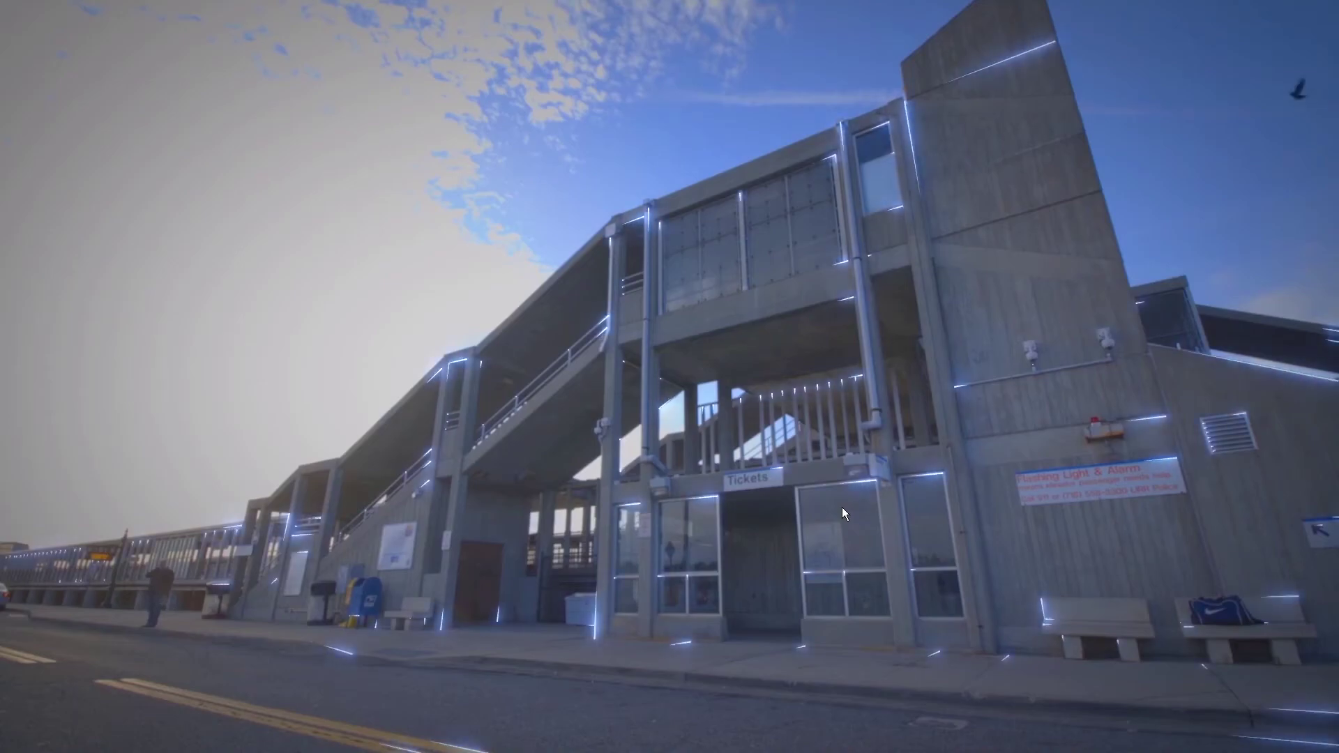
pyautogui.hotkey('ctrl', '`')
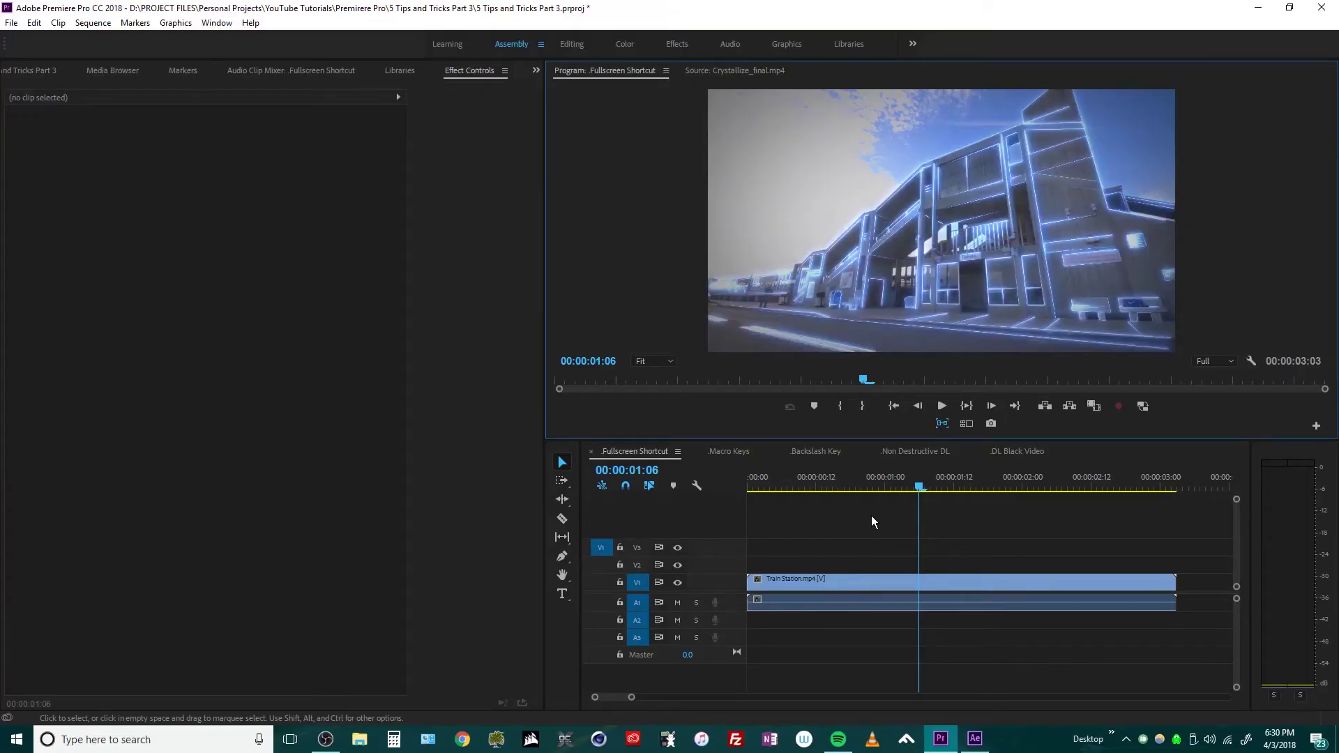
# Step: Look over the Macro Keys and Backslash Key sequences, moving the Backslash Key playhead to 00:00:17:15 and toggling the timeline fit
pyautogui.click(731, 451)
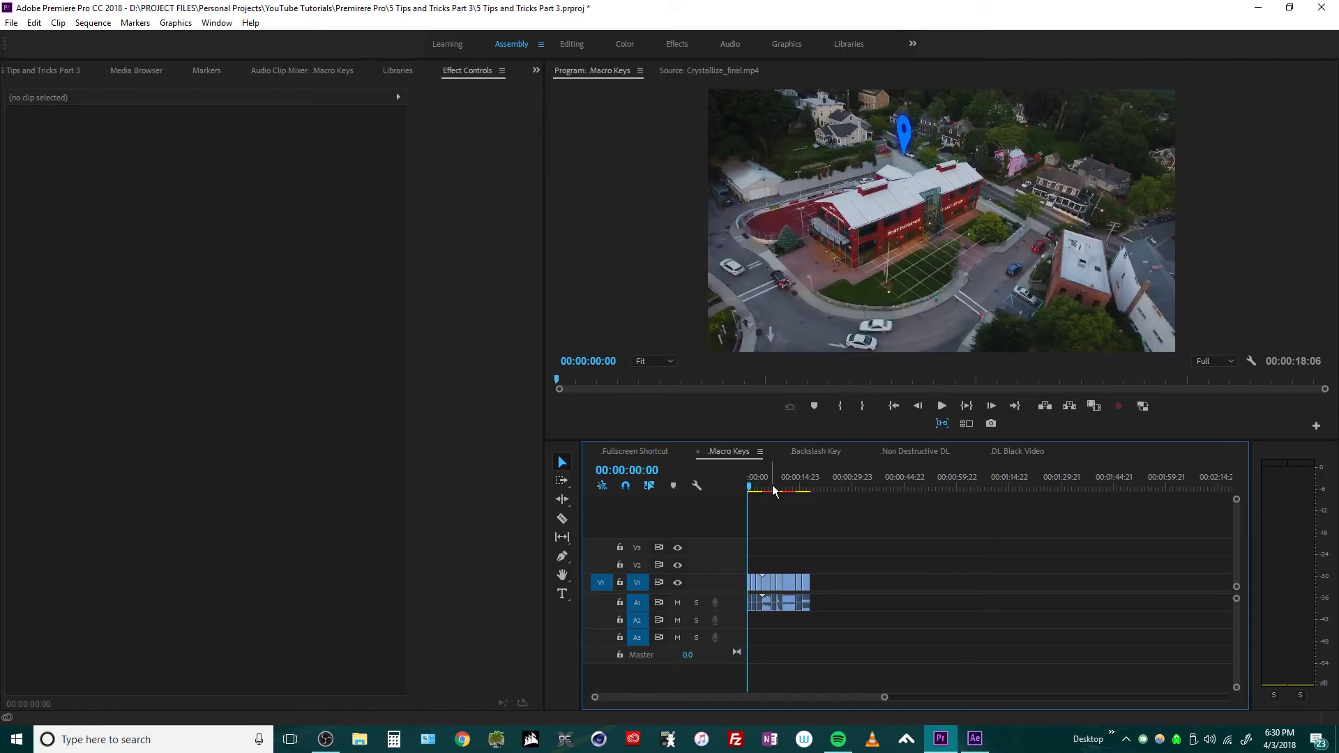
pyautogui.click(802, 453)
pyautogui.press('\\')
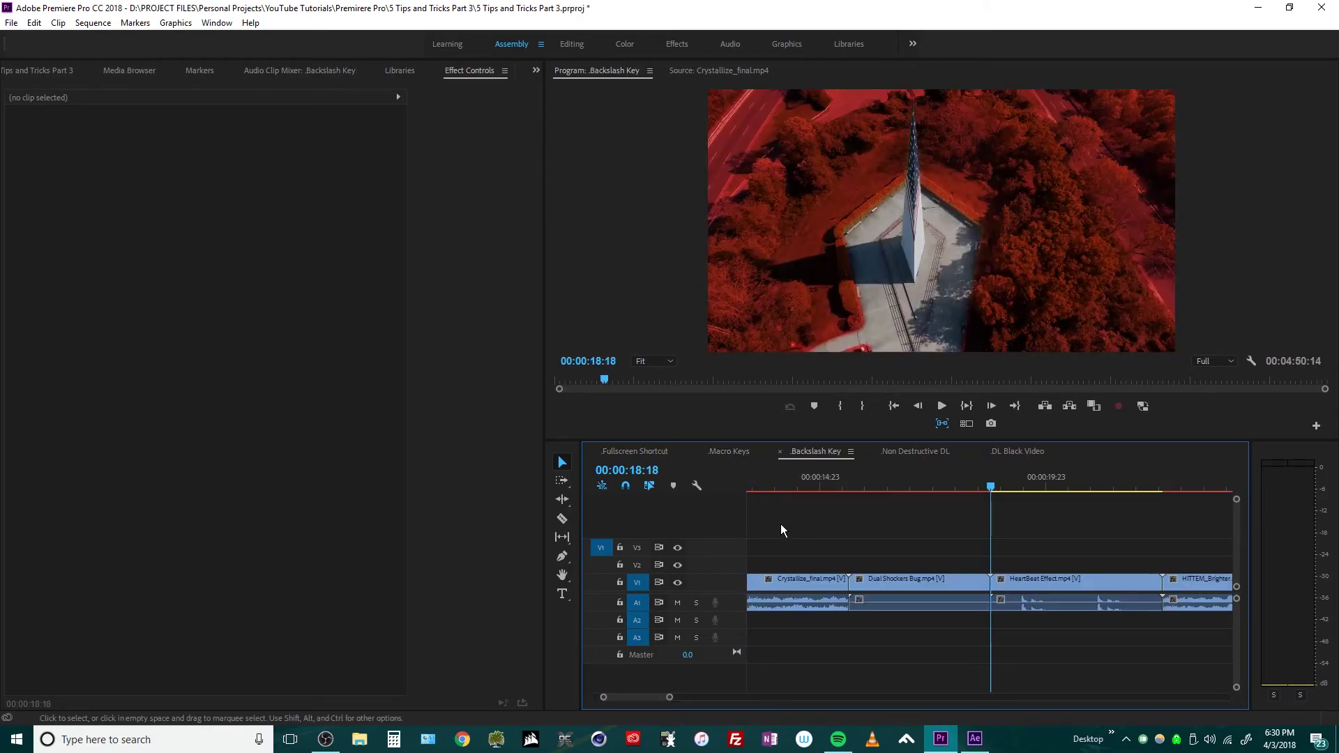
pyautogui.click(940, 486)
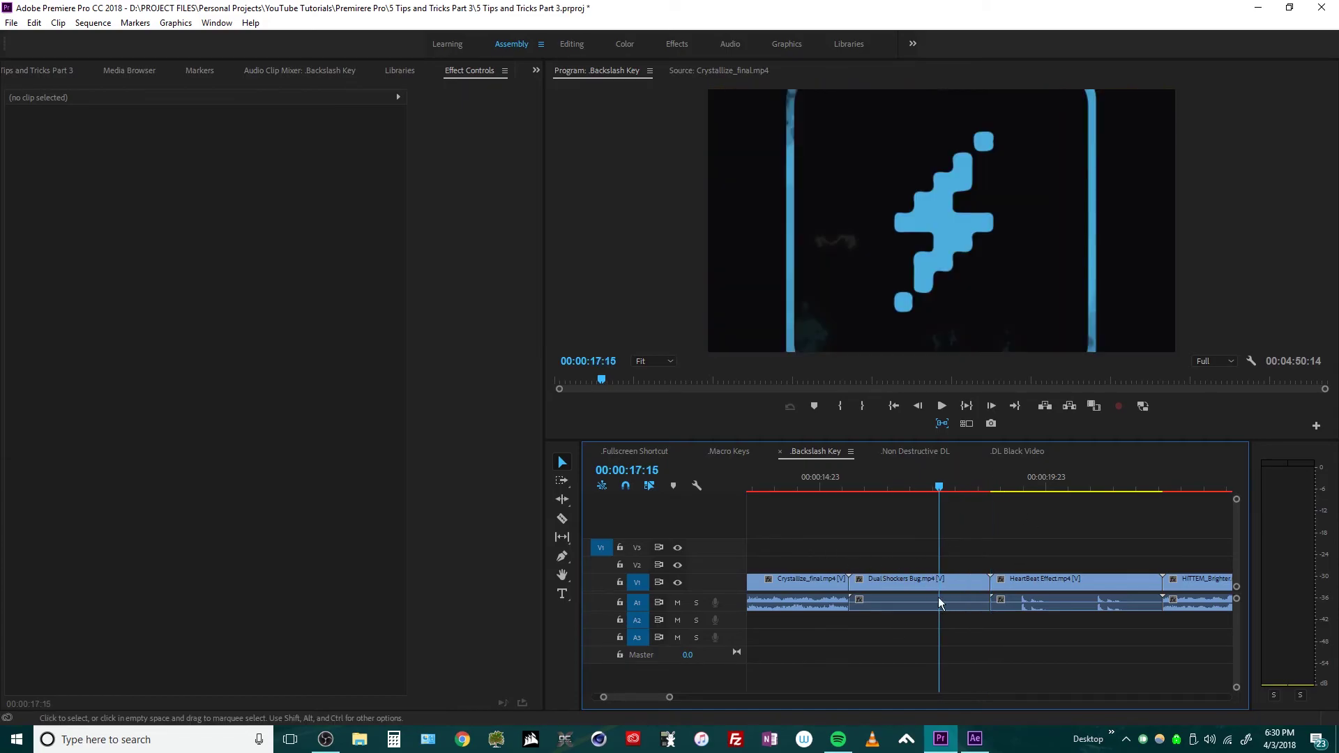
pyautogui.press('\\')
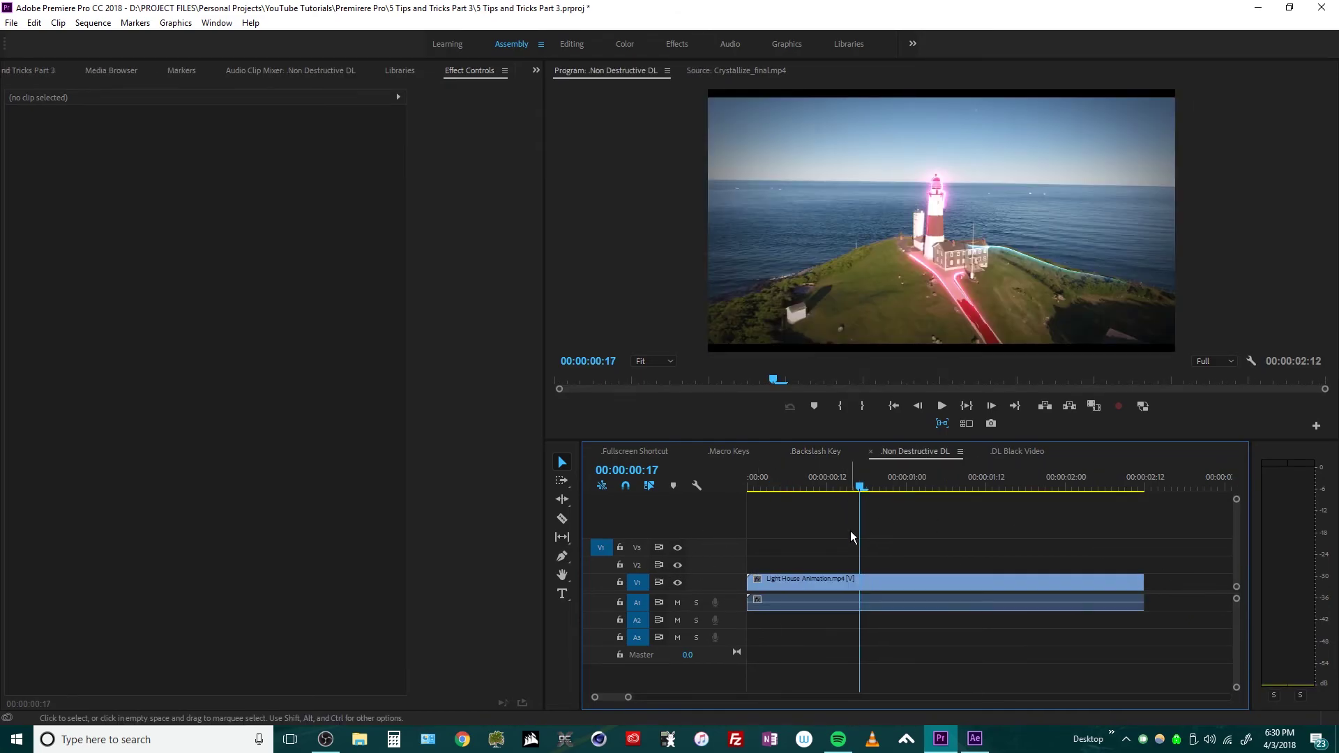
# Step: Duplicate the Light House Animation video clip onto track V2, directly above the original in the Non Destructive DL sequence
pyautogui.click(785, 581)
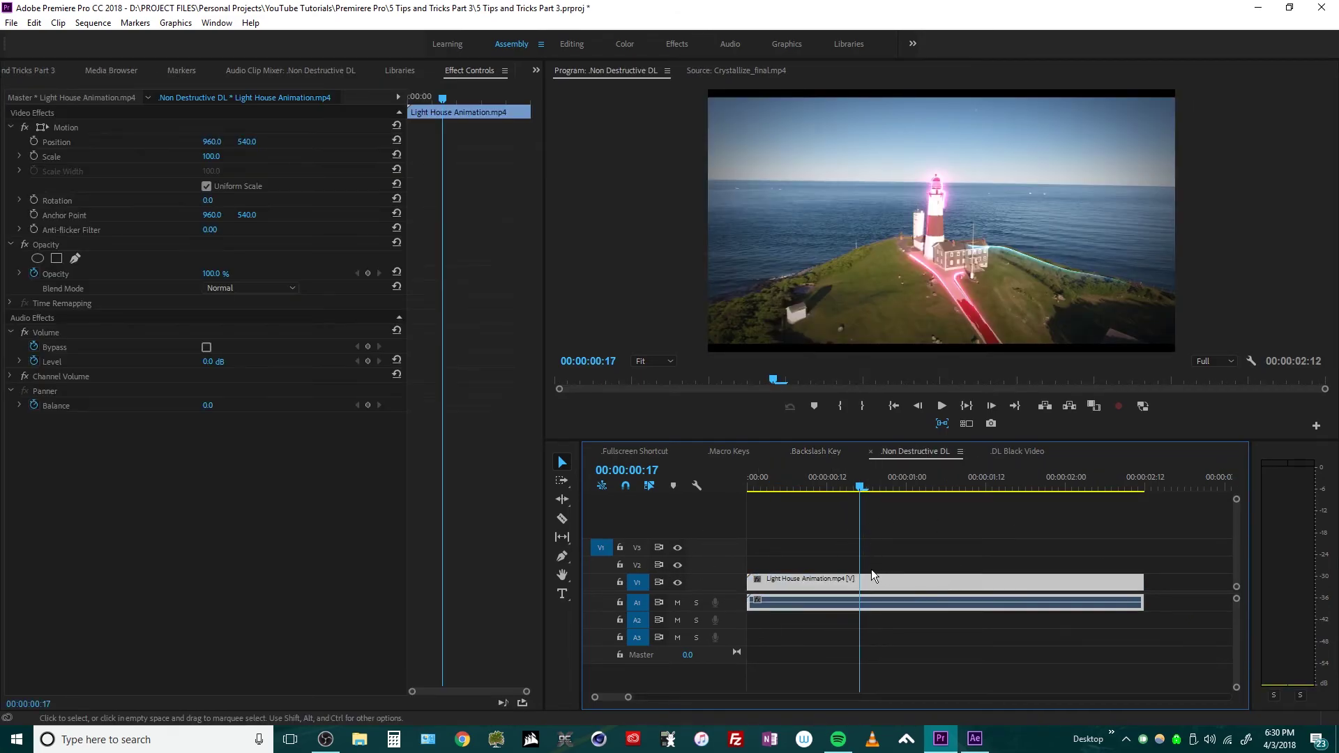
pyautogui.moveTo(828, 580); pyautogui.dragTo(830, 565)
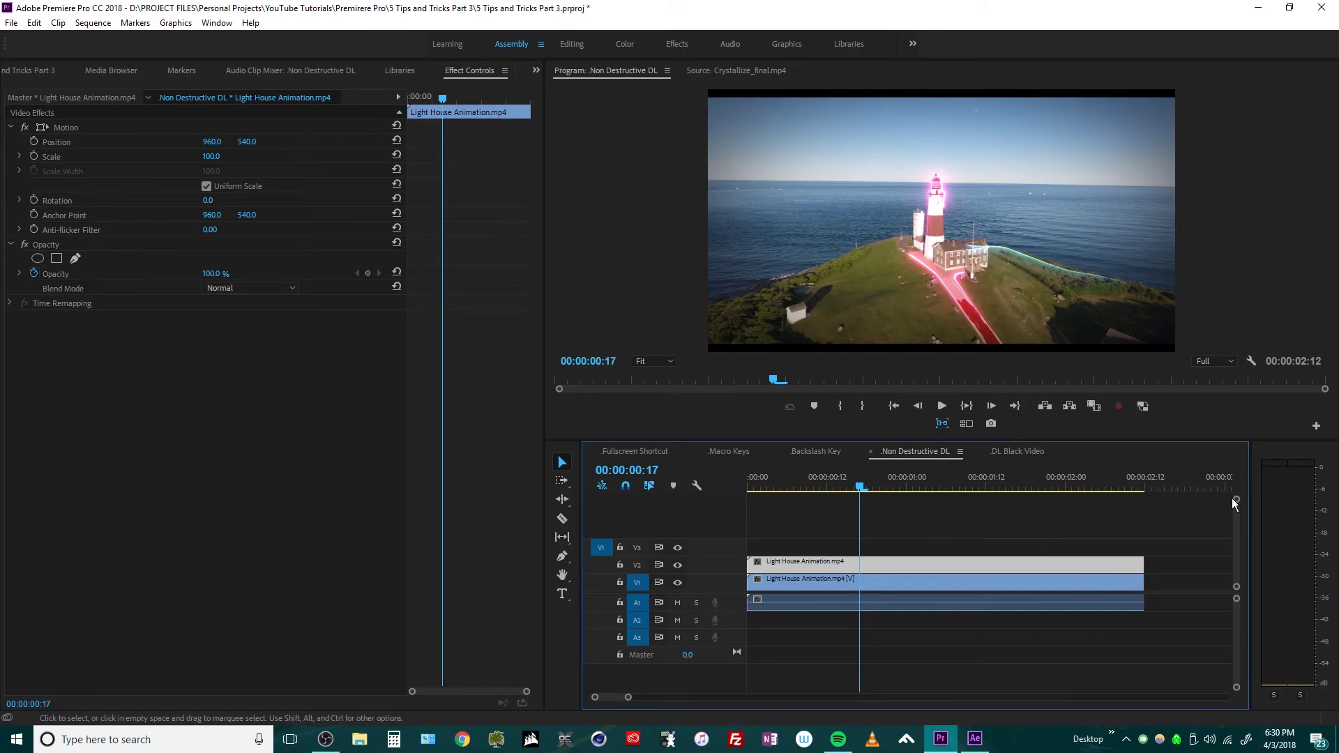
# Step: Place the Black Video item on track V2 at the start of the DL Black Video sequence, above the 3D Scan clip
pyautogui.click(1015, 451)
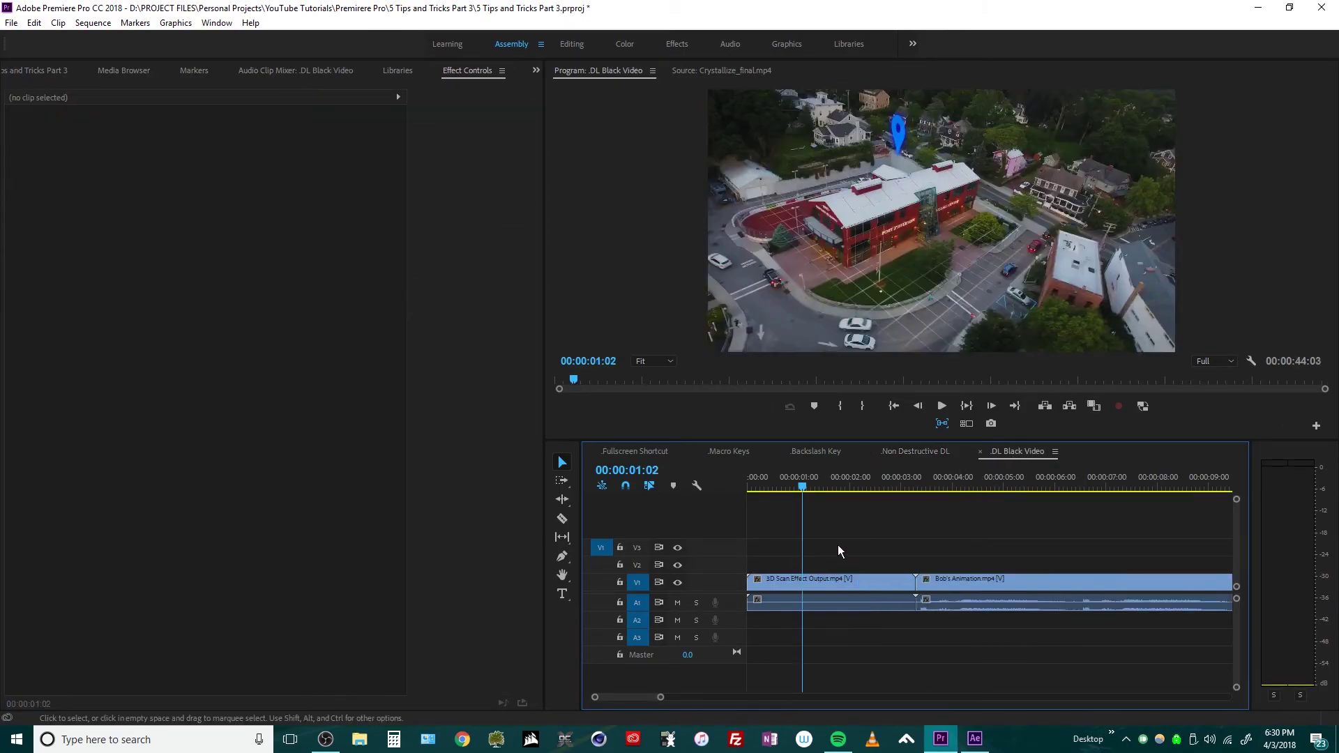
pyautogui.click(39, 71)
pyautogui.moveTo(80, 249); pyautogui.dragTo(802, 563)
pyautogui.click(872, 488)
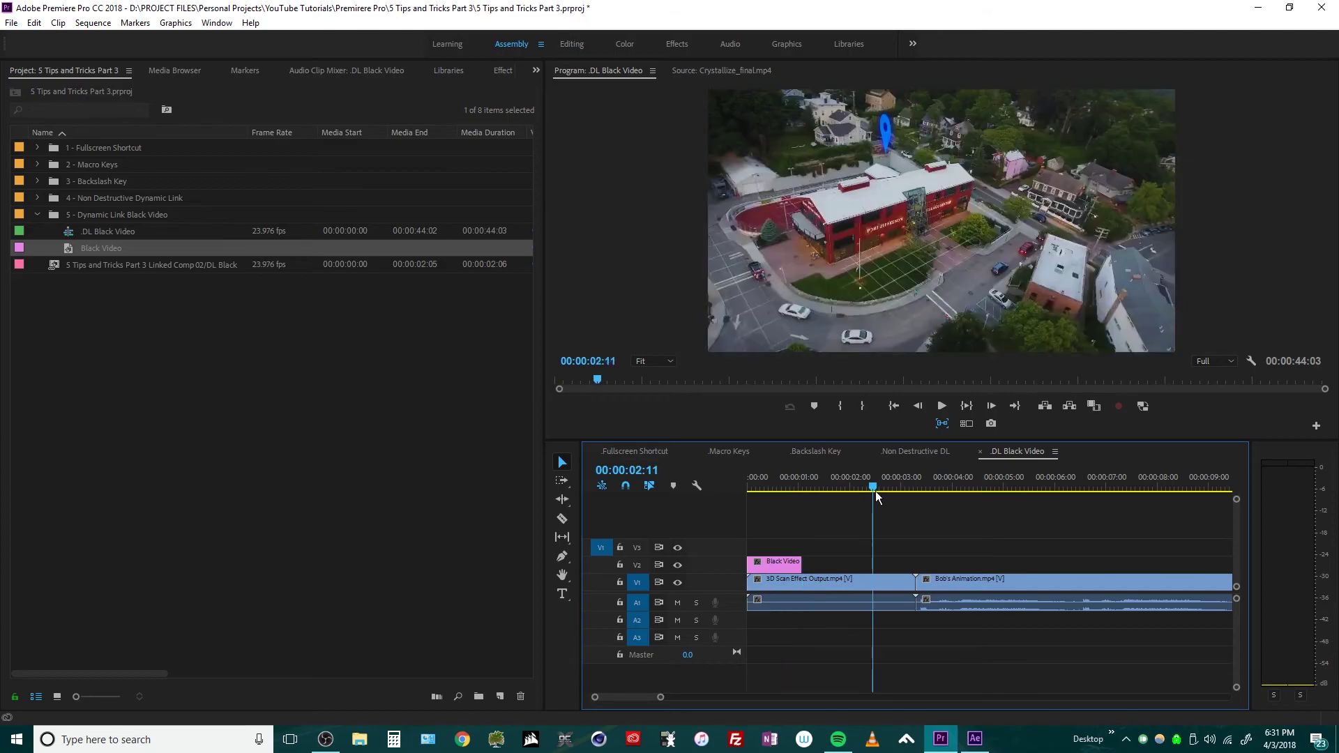
# Step: Scrub through the start of the sequence to check the Black Video clip, and delete it from track V2
pyautogui.moveTo(876, 491); pyautogui.dragTo(743, 488)
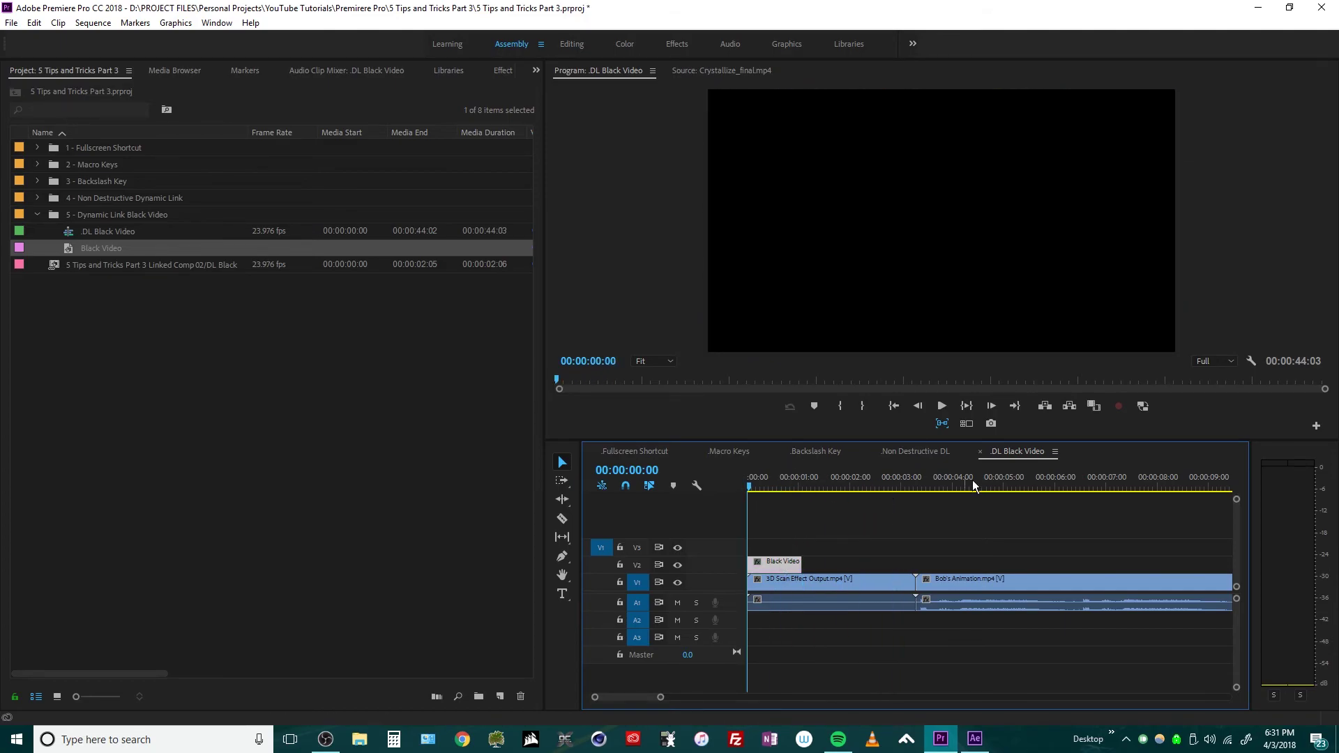
pyautogui.click(795, 488)
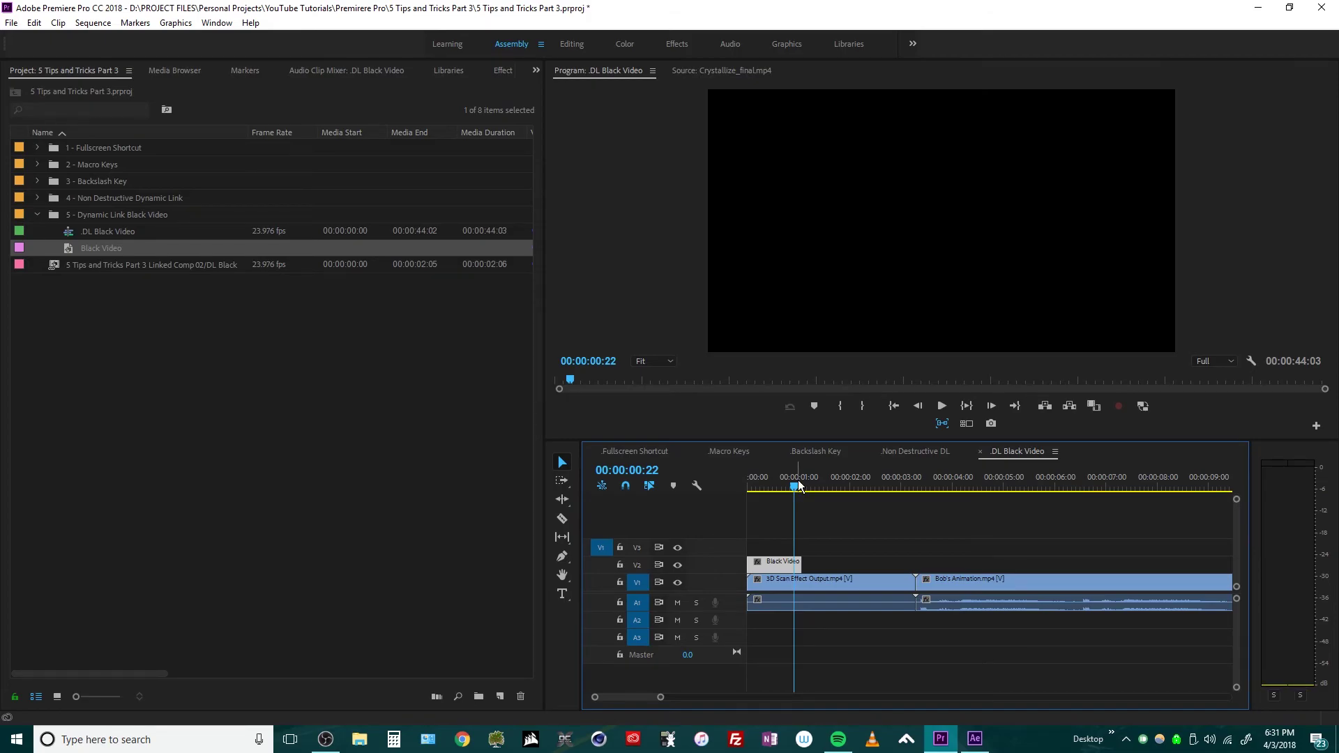
pyautogui.click(768, 488)
pyautogui.click(767, 564)
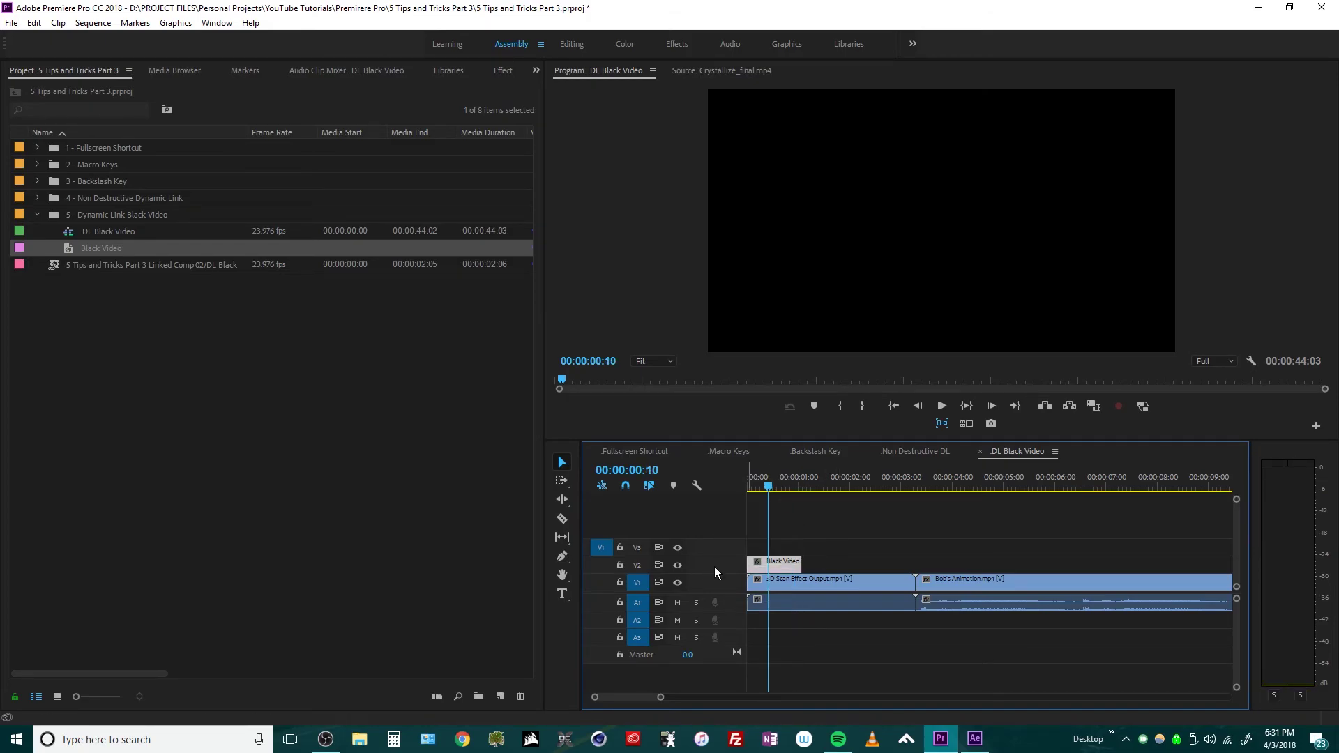
pyautogui.press('Delete')
# Step: Open the Fullscreen Shortcut sequence and return its playhead to the start
pyautogui.click(647, 450)
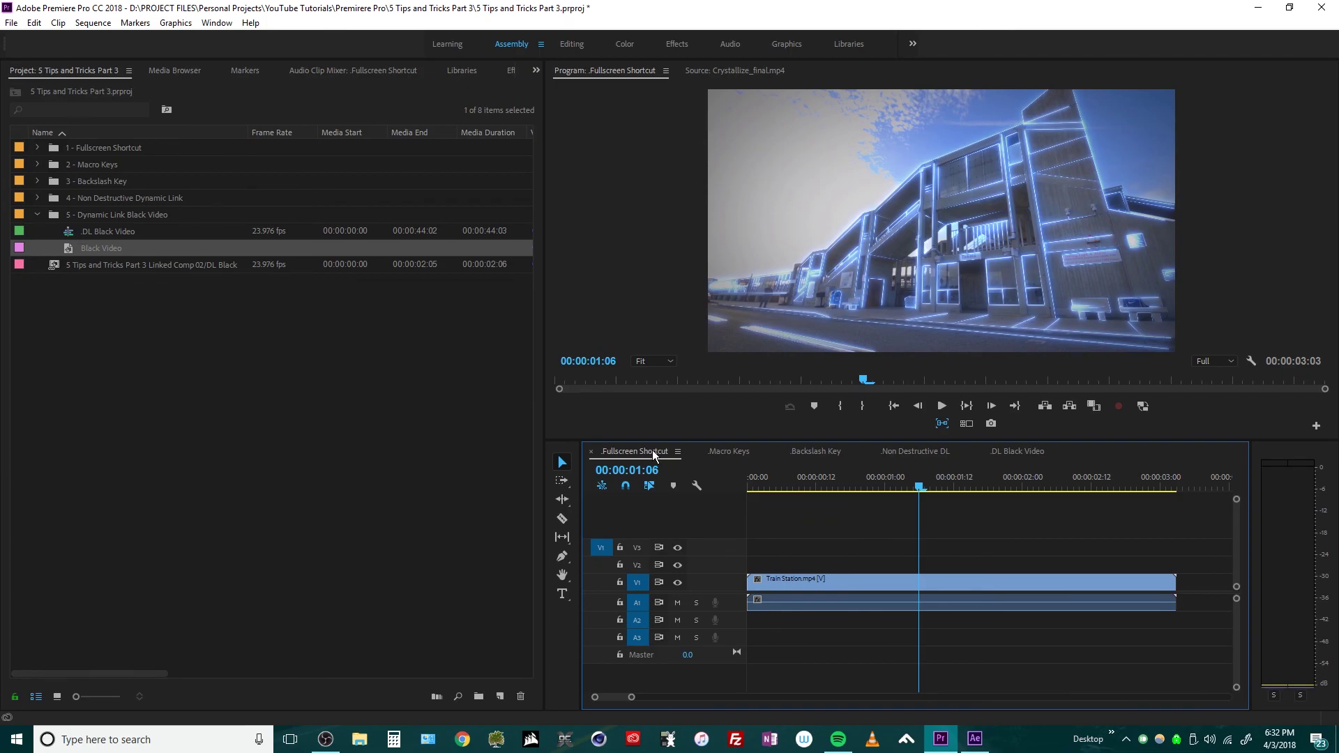
pyautogui.press('Home')
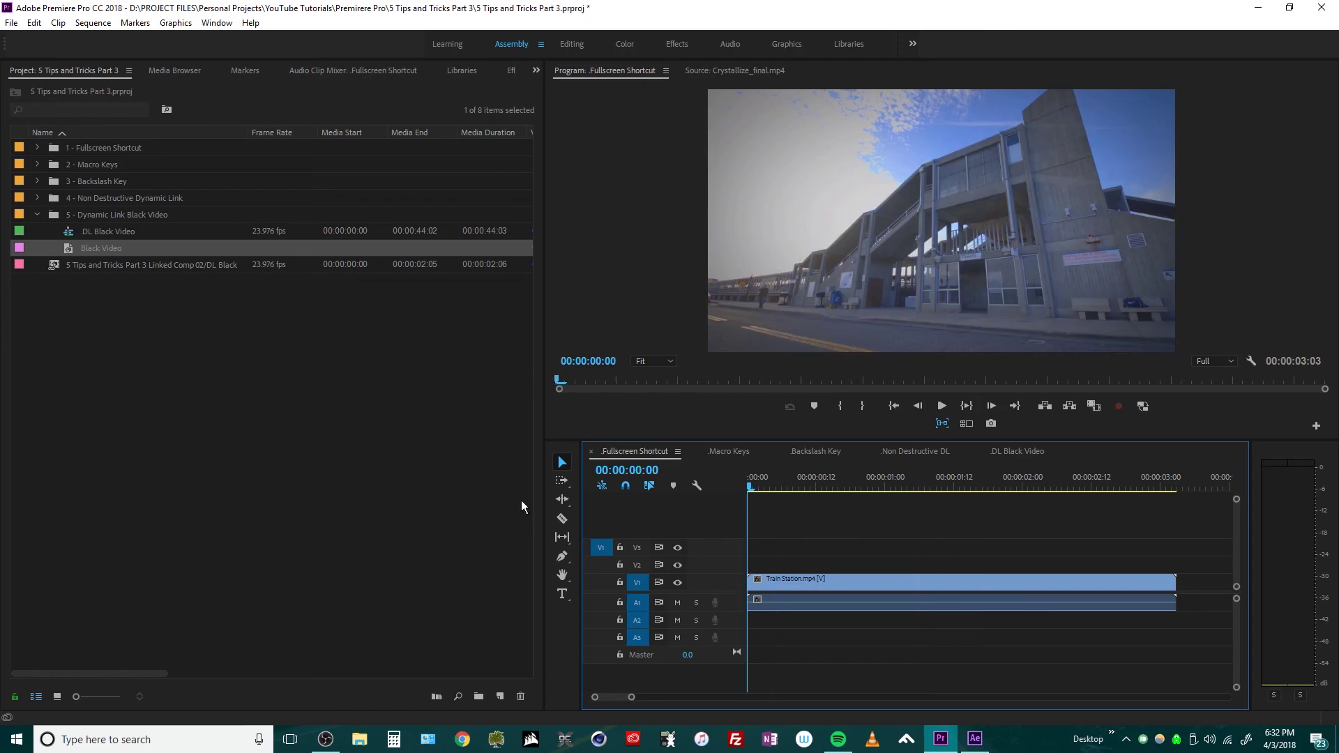